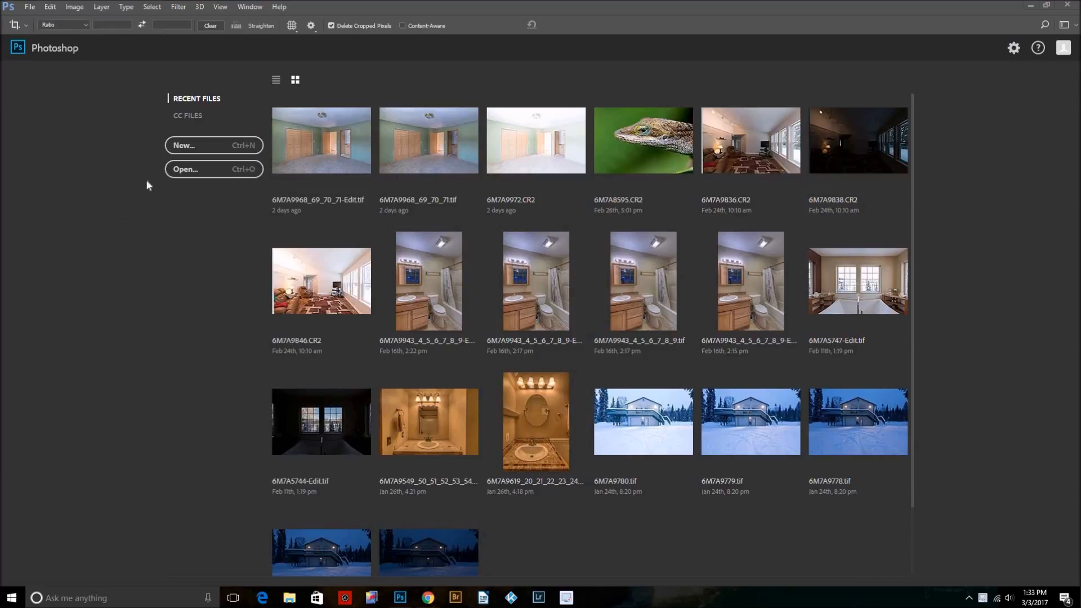
Open the woman's portrait raw file IMG_0037.CR2 for raw editing
{"action": "left_click", "coordinate": [186, 169]}
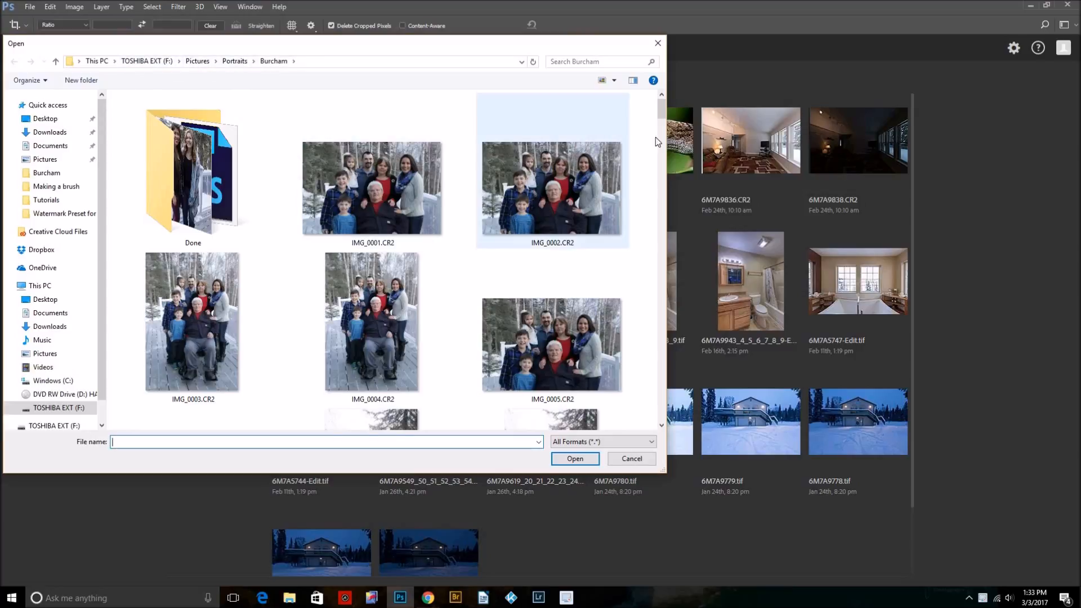
{"action": "scroll", "coordinate": [656, 270], "scroll_direction": "down", "scroll_amount": 20}
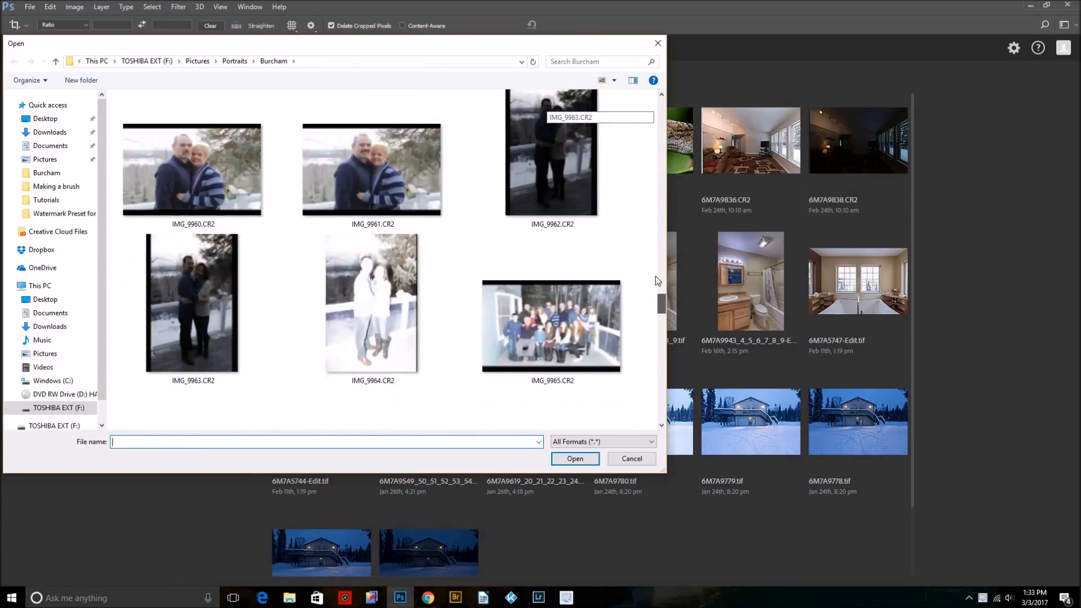
{"action": "scroll", "coordinate": [656, 271], "scroll_direction": "down", "scroll_amount": 10}
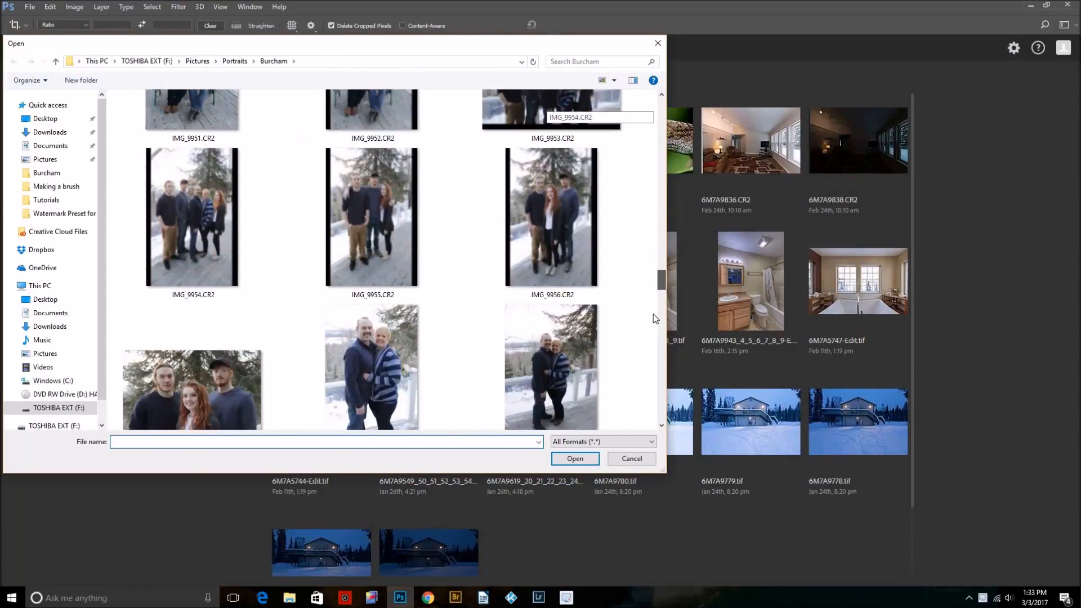
{"action": "scroll", "coordinate": [654, 259], "scroll_direction": "up", "scroll_amount": 12}
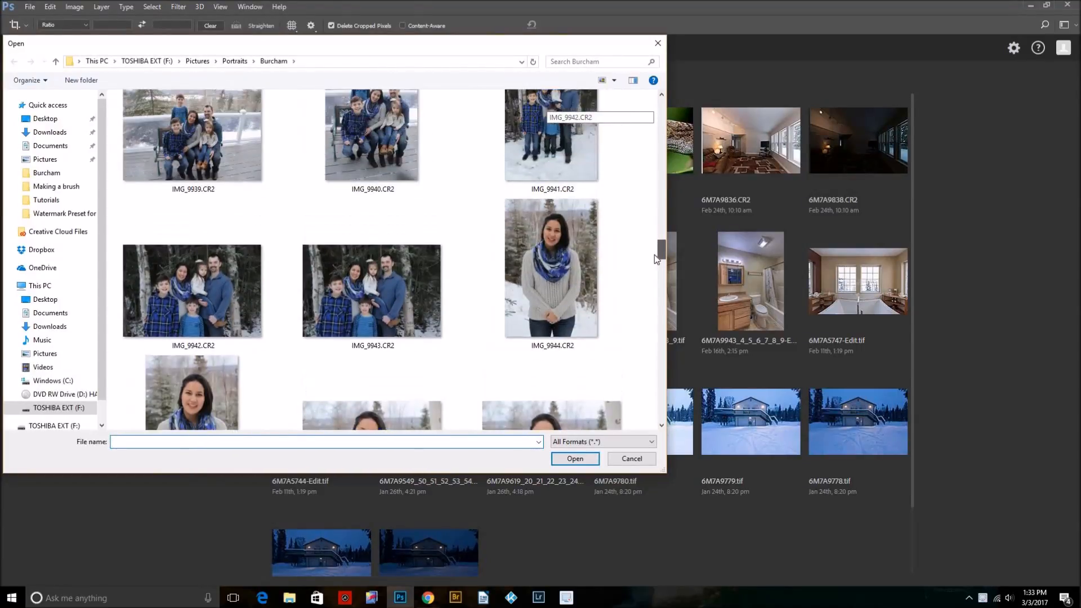
{"action": "scroll", "coordinate": [652, 217], "scroll_direction": "up", "scroll_amount": 5}
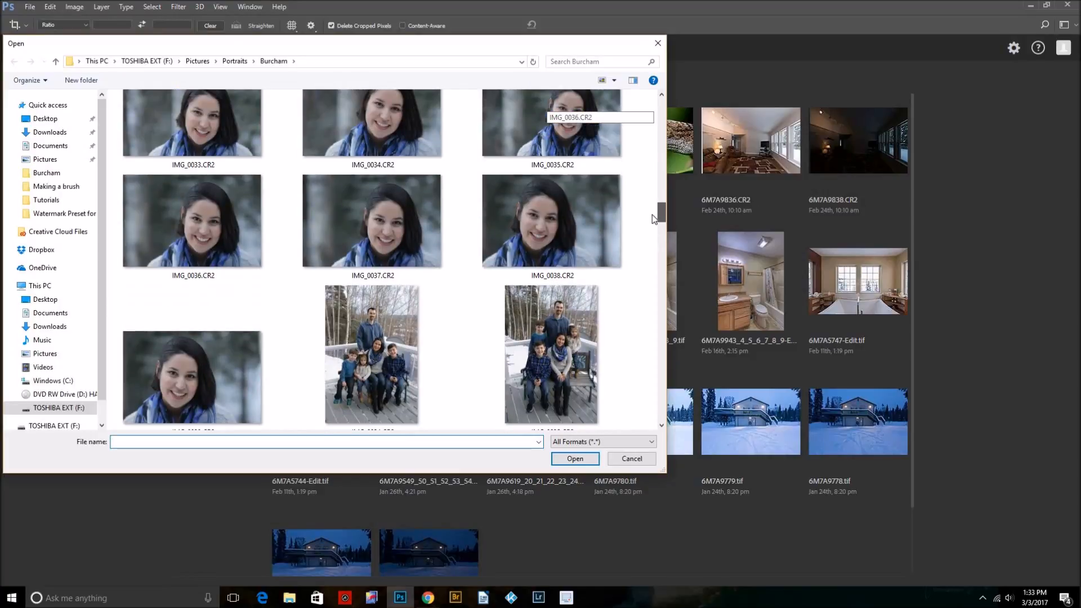
{"action": "left_click_drag", "start_coordinate": [652, 210], "coordinate": [651, 210]}
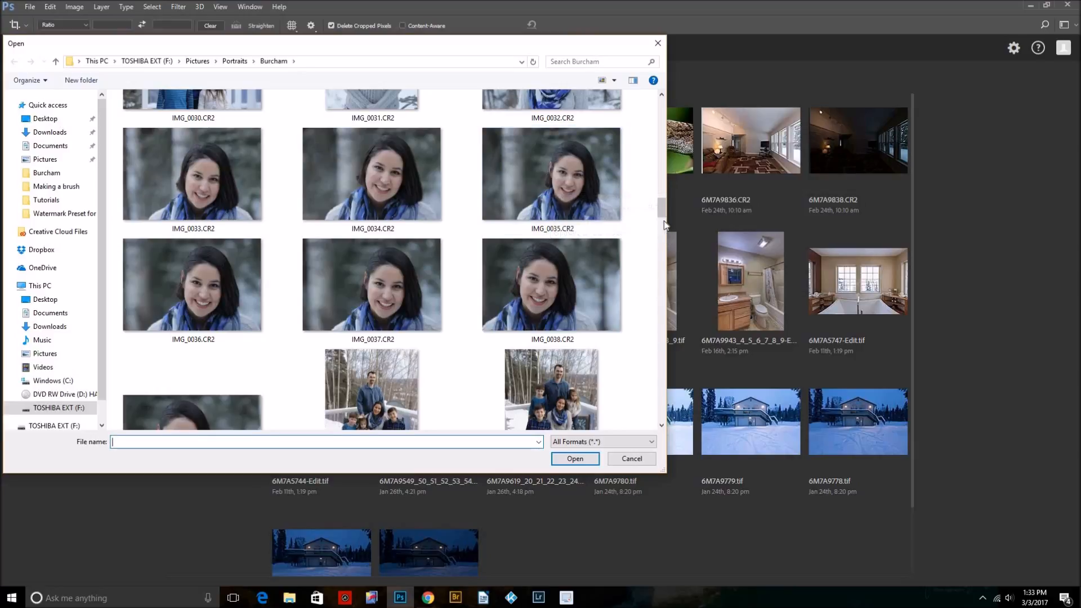
{"action": "left_click_drag", "start_coordinate": [661, 208], "coordinate": [659, 200]}
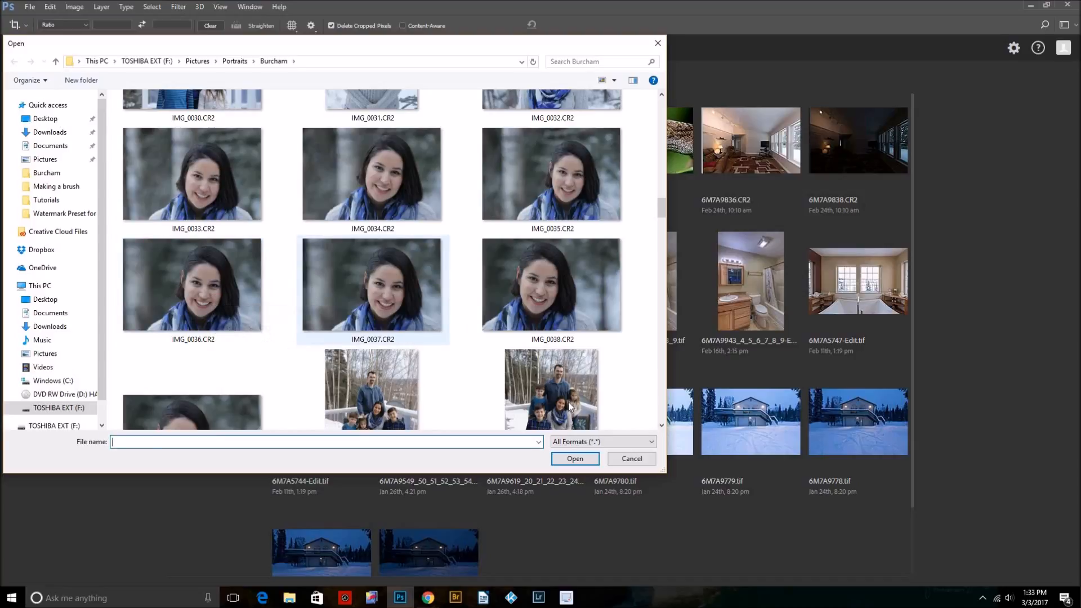
{"action": "left_click", "coordinate": [363, 281]}
{"action": "left_click", "coordinate": [570, 459]}
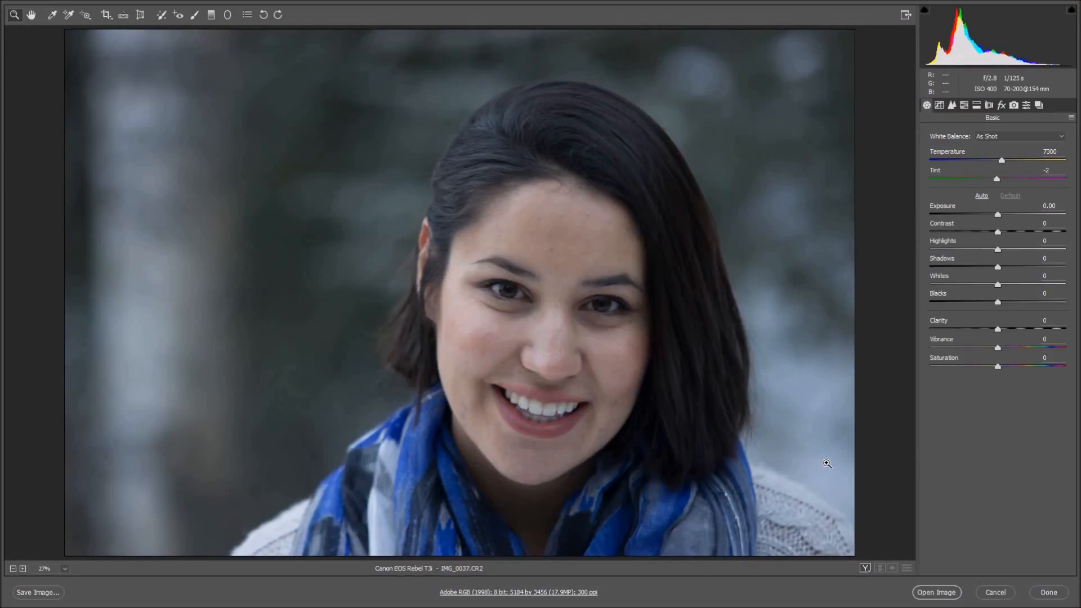
{"action": "mouse_move", "coordinate": [596, 351]}
{"action": "left_mouse_down"}
{"action": "mouse_move", "coordinate": [634, 350]}
{"action": "mouse_move", "coordinate": [596, 350]}
{"action": "left_mouse_up"}
{"action": "scroll", "coordinate": [596, 349], "scroll_direction": "down", "scroll_amount": 6}
{"action": "scroll", "coordinate": [606, 346], "scroll_direction": "up", "scroll_amount": 3}
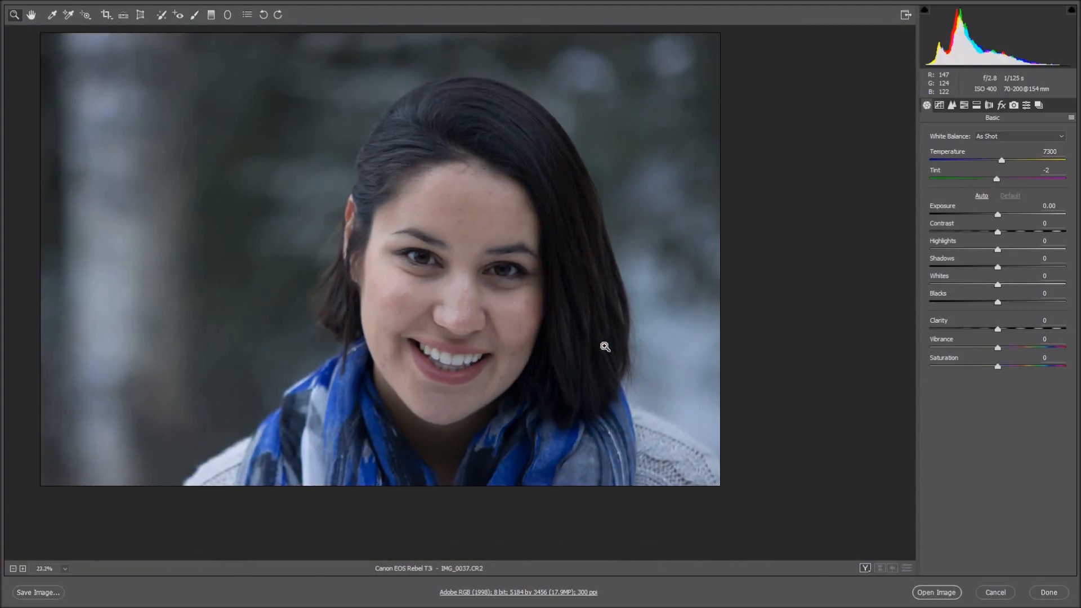
{"action": "scroll", "coordinate": [509, 323], "scroll_direction": "down", "scroll_amount": 1}
{"action": "right_click", "coordinate": [506, 321]}
{"action": "left_click", "coordinate": [559, 388]}
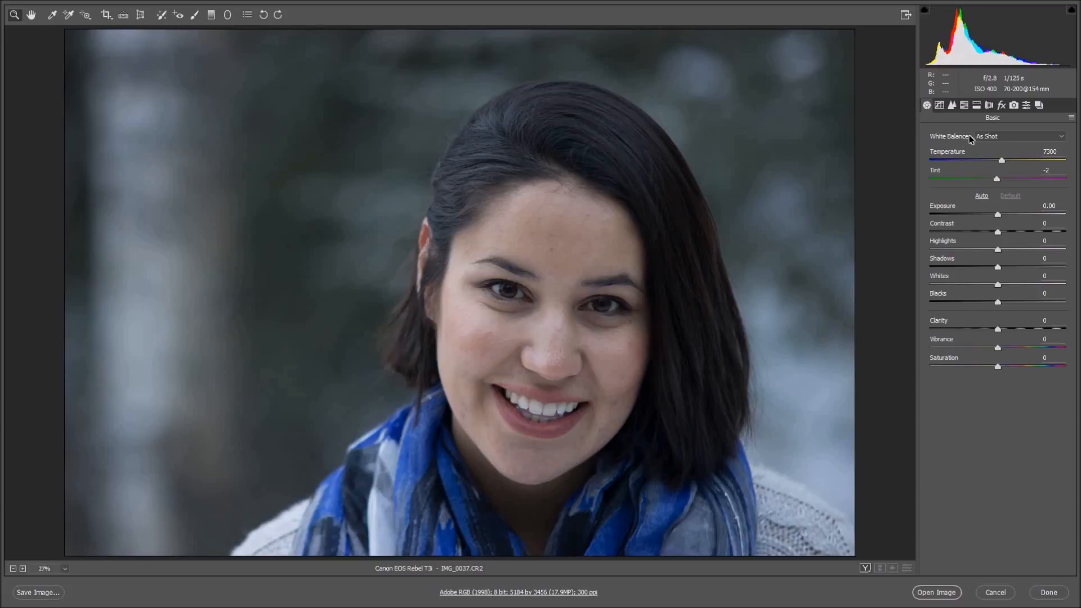
Sample the white balance from the pale blurred background beside the woman's hair, and set the Temperature to 10500
{"action": "left_click", "coordinate": [52, 15]}
{"action": "left_click", "coordinate": [820, 403]}
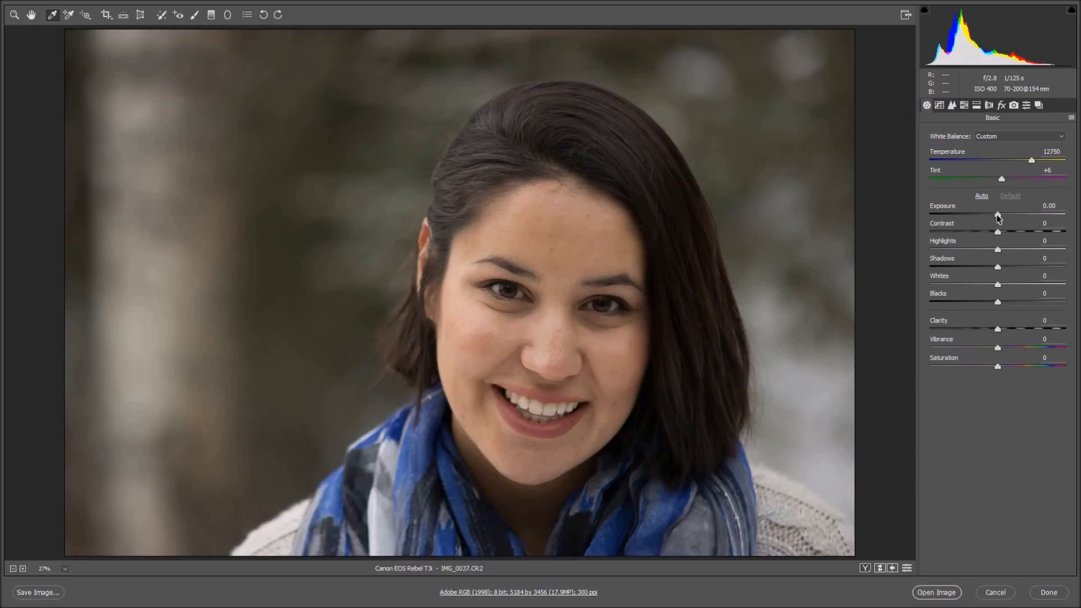
{"action": "left_click_drag", "start_coordinate": [1031, 161], "coordinate": [1025, 161]}
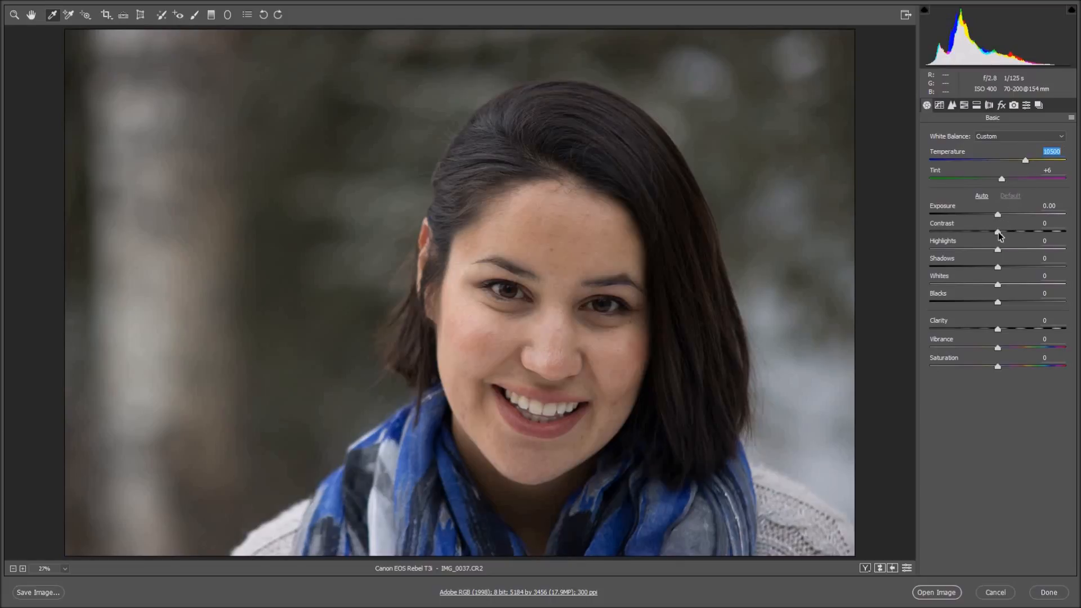
Set Contrast to +19, Highlights to +30 and Shadows to +22
{"action": "left_click_drag", "start_coordinate": [999, 231], "coordinate": [1013, 228]}
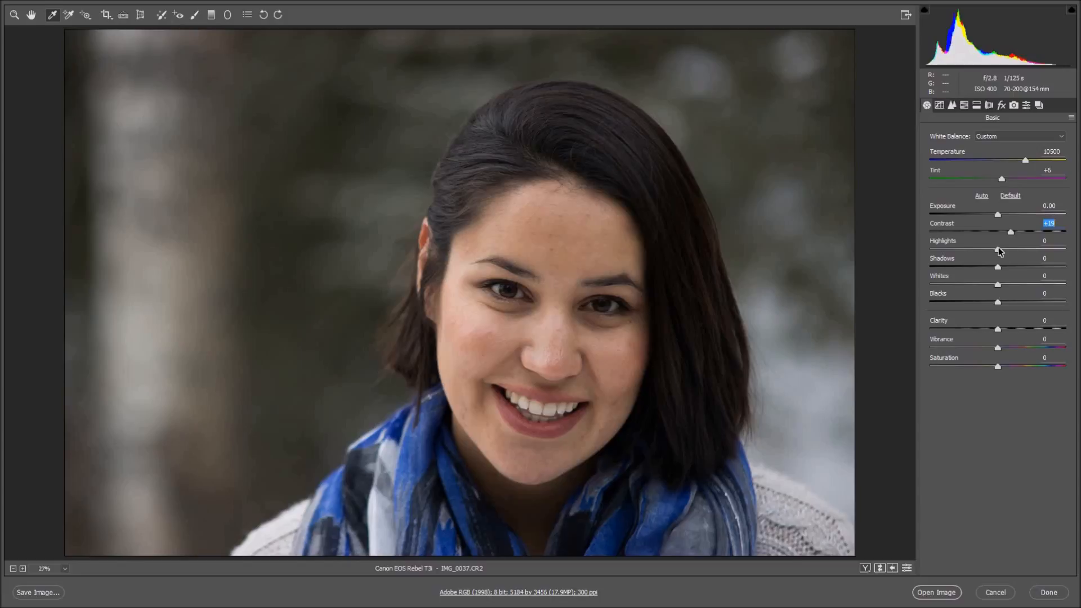
{"action": "mouse_move", "coordinate": [1011, 249]}
{"action": "left_mouse_down"}
{"action": "mouse_move", "coordinate": [1034, 244]}
{"action": "mouse_move", "coordinate": [1021, 244]}
{"action": "left_mouse_up"}
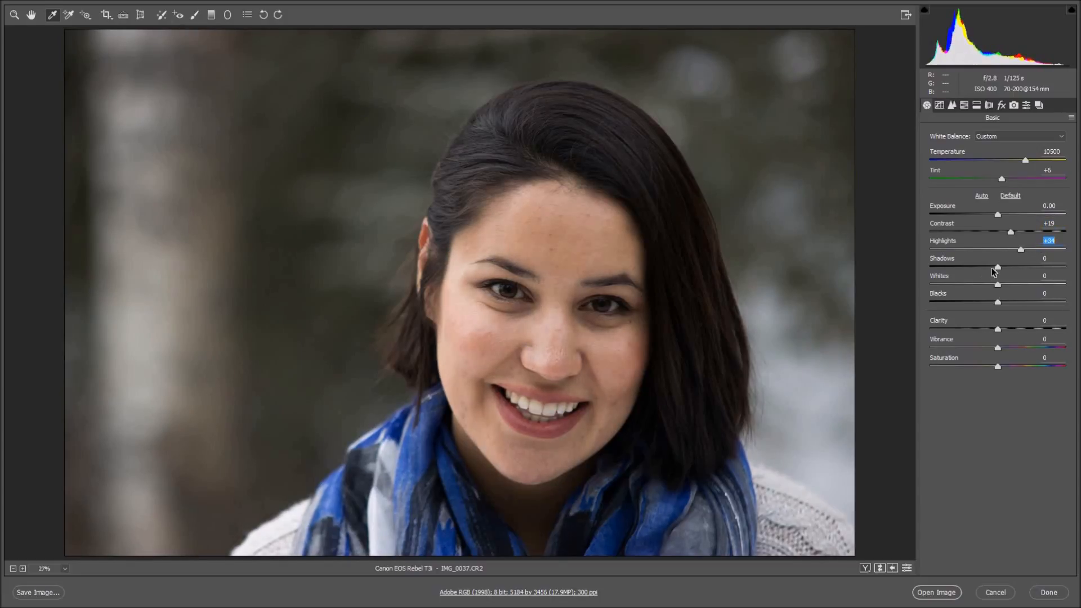
{"action": "left_click_drag", "start_coordinate": [1018, 251], "coordinate": [1005, 292]}
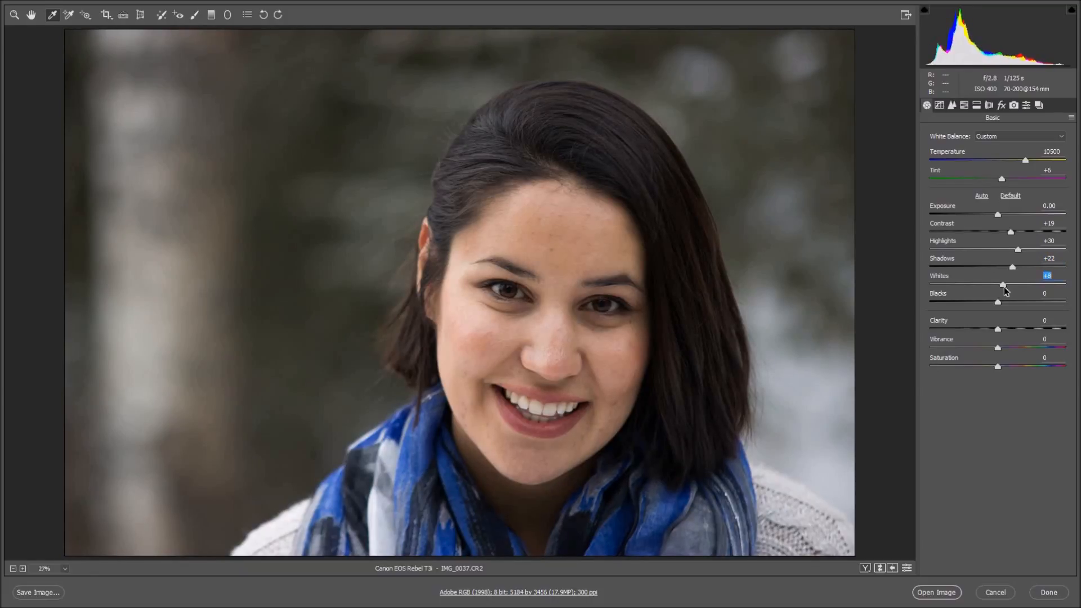
Set Whites to +35 and Blacks to +15 while checking the clipping preview
{"action": "left_click", "coordinate": [1006, 291], "text": "alt"}
{"action": "left_click", "coordinate": [1006, 291], "text": "alt"}
{"action": "mouse_move", "coordinate": [1010, 291]}
{"action": "left_mouse_down"}
{"action": "mouse_move", "coordinate": [1051, 285]}
{"action": "mouse_move", "coordinate": [1025, 289]}
{"action": "left_mouse_up"}
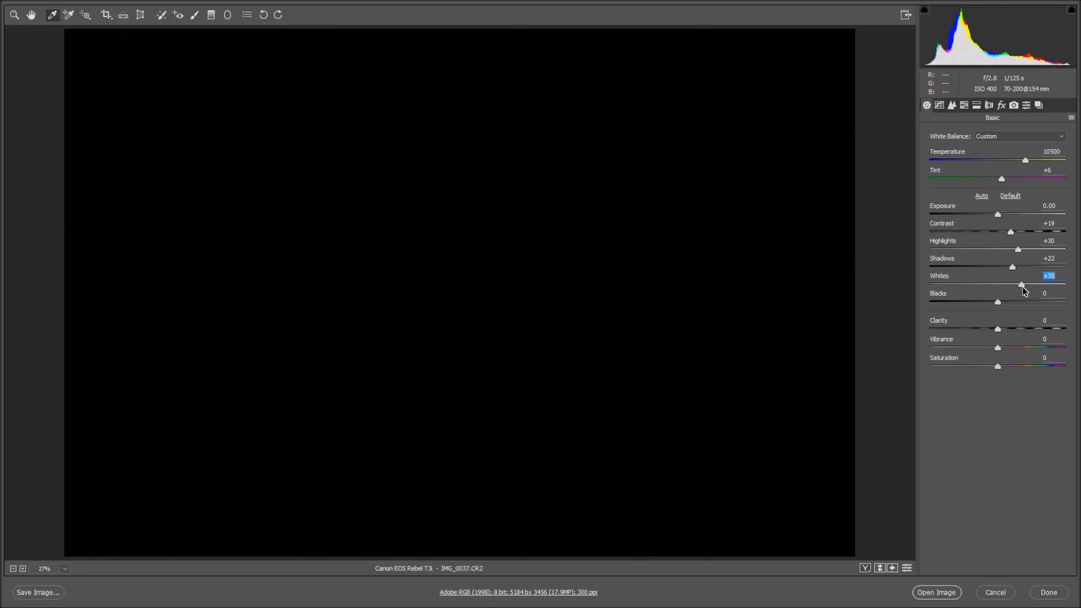
{"action": "left_click_drag", "start_coordinate": [1023, 291], "coordinate": [1006, 304]}
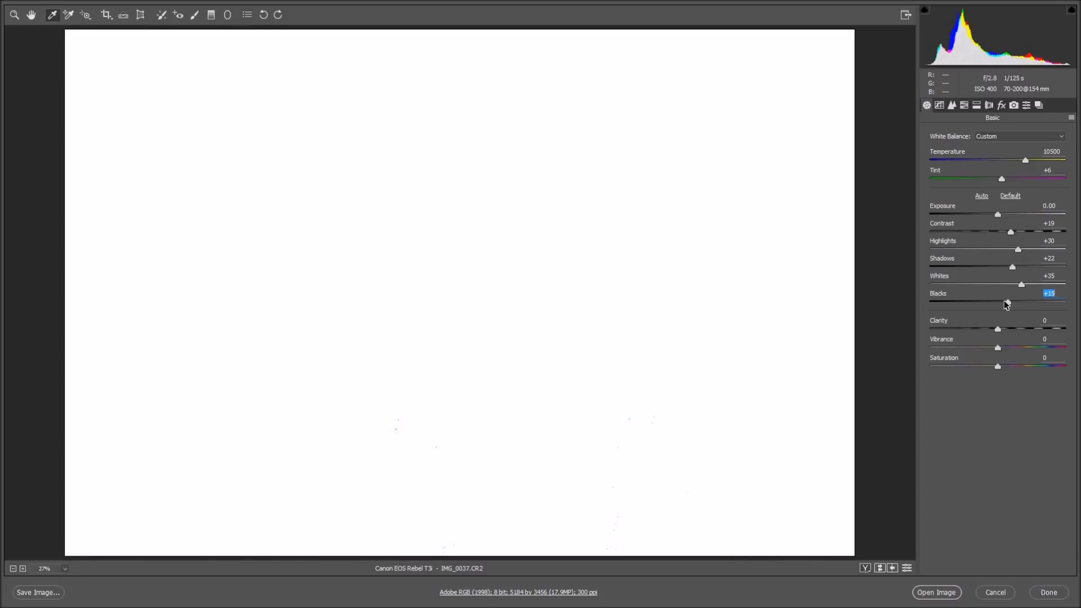
{"action": "left_click_drag", "start_coordinate": [1006, 304], "coordinate": [1006, 304]}
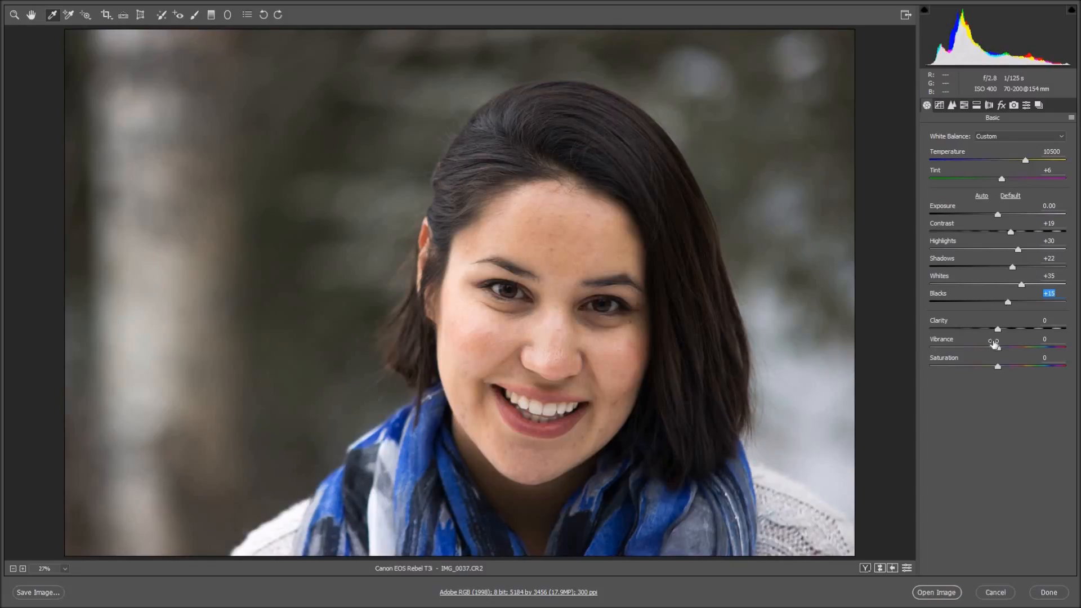
Set Vibrance to +47 and cool the white balance Temperature to 9700
{"action": "left_click_drag", "start_coordinate": [998, 349], "coordinate": [1028, 349]}
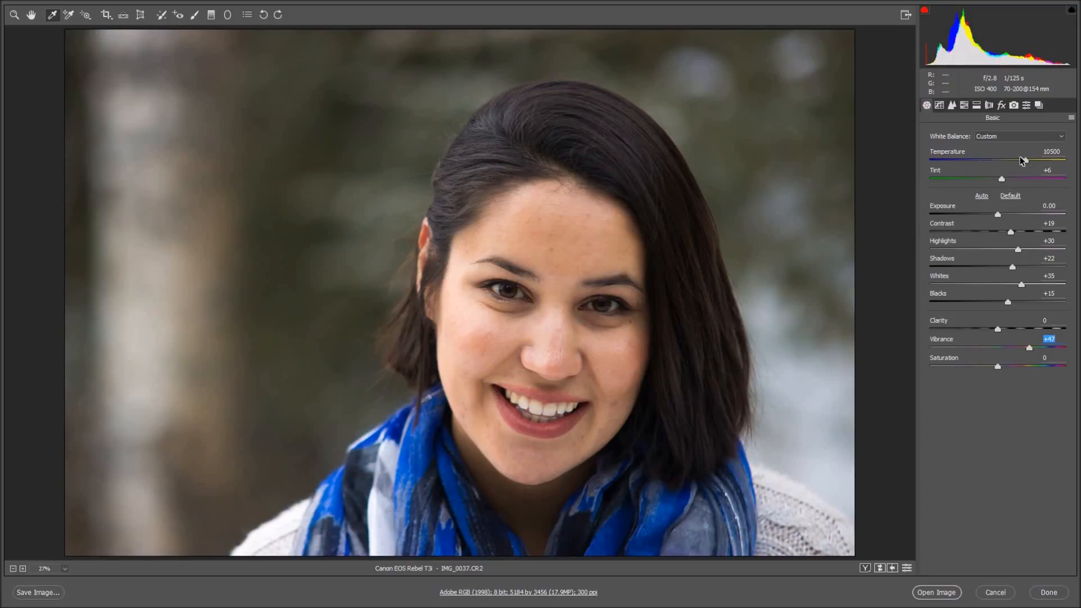
{"action": "left_click_drag", "start_coordinate": [1025, 163], "coordinate": [1023, 164]}
{"action": "left_click_drag", "start_coordinate": [1022, 162], "coordinate": [1021, 165]}
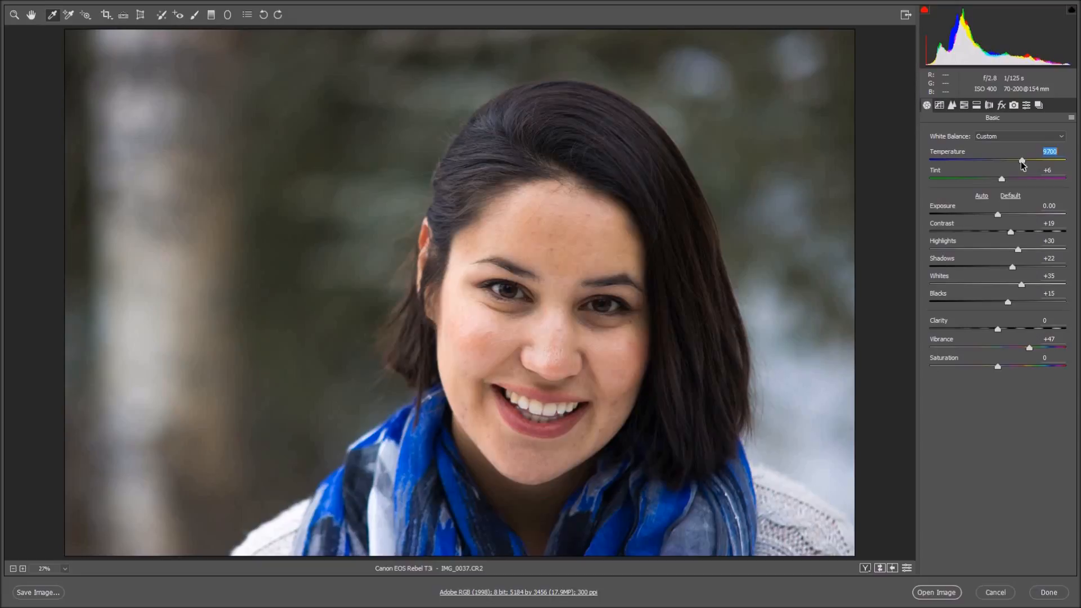
Set the sharpening Masking to 99 and Amount to 10, and the Luminance noise reduction to 10
{"action": "left_click", "coordinate": [988, 106]}
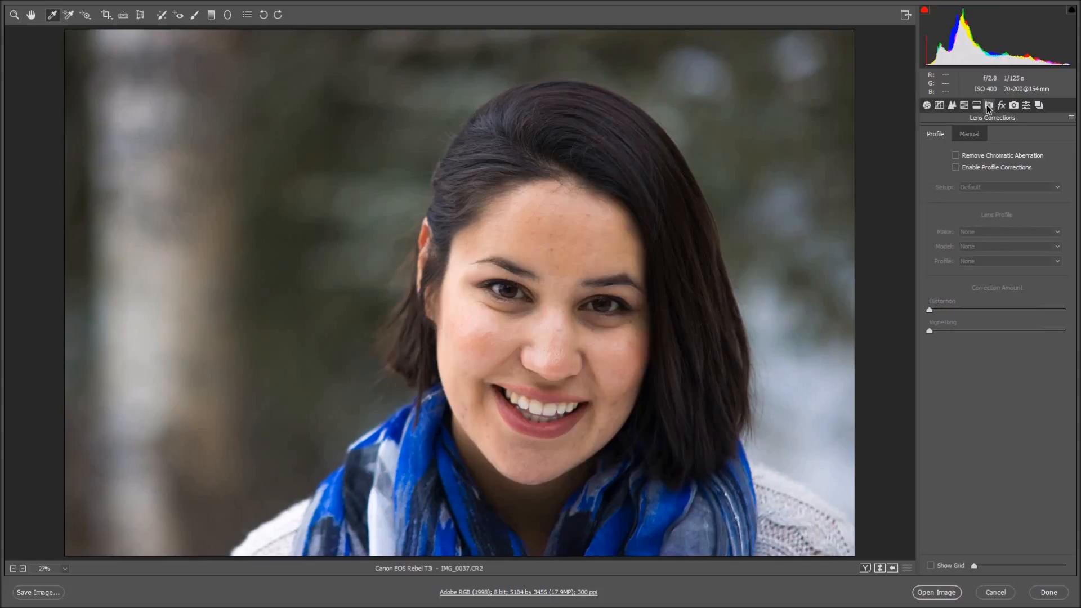
{"action": "left_click", "coordinate": [942, 105]}
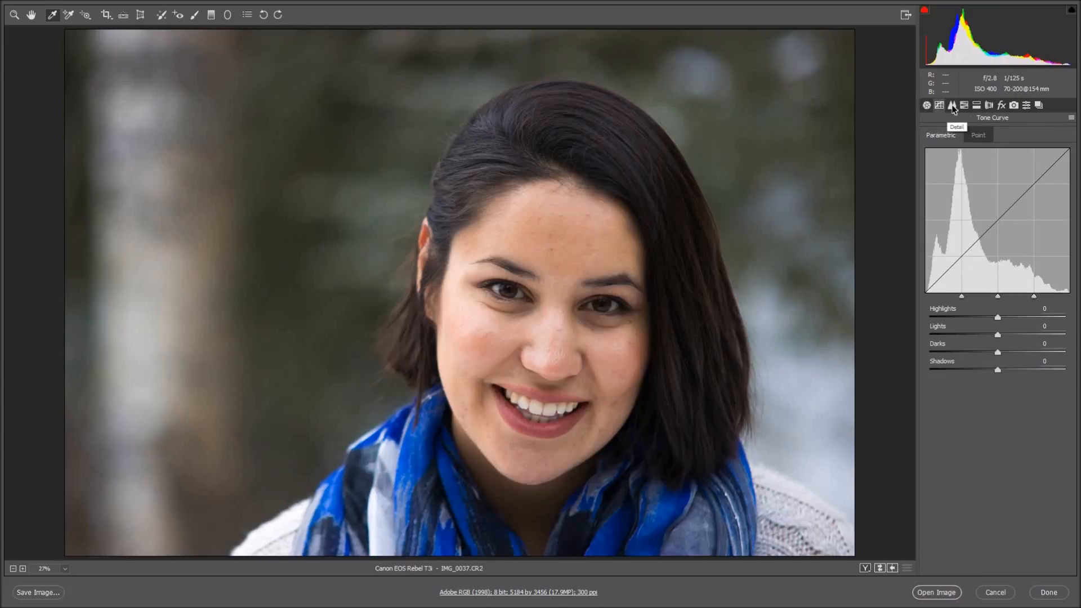
{"action": "left_click", "coordinate": [953, 106]}
{"action": "left_click_drag", "start_coordinate": [930, 207], "coordinate": [1053, 212]}
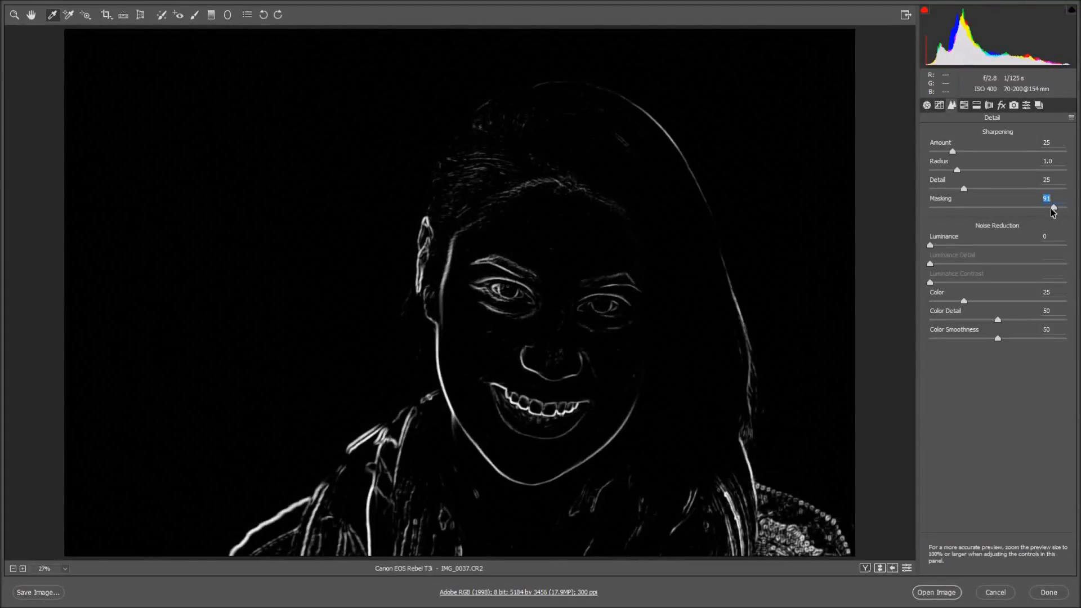
{"action": "mouse_move", "coordinate": [1049, 212]}
{"action": "left_mouse_down"}
{"action": "mouse_move", "coordinate": [966, 215]}
{"action": "mouse_move", "coordinate": [1064, 213]}
{"action": "left_mouse_up"}
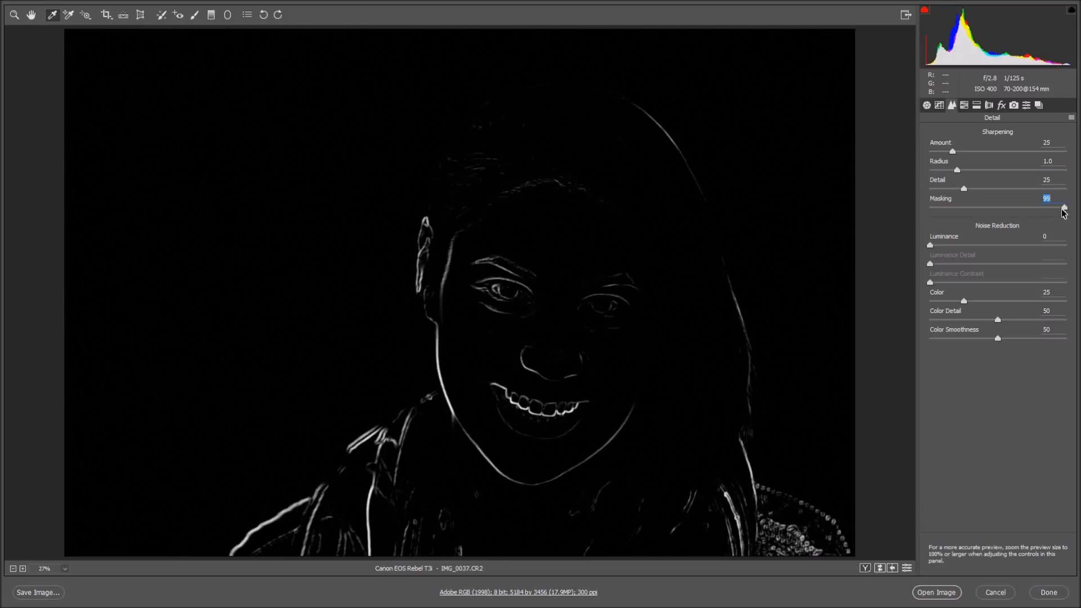
{"action": "left_click_drag", "start_coordinate": [1064, 212], "coordinate": [1064, 213]}
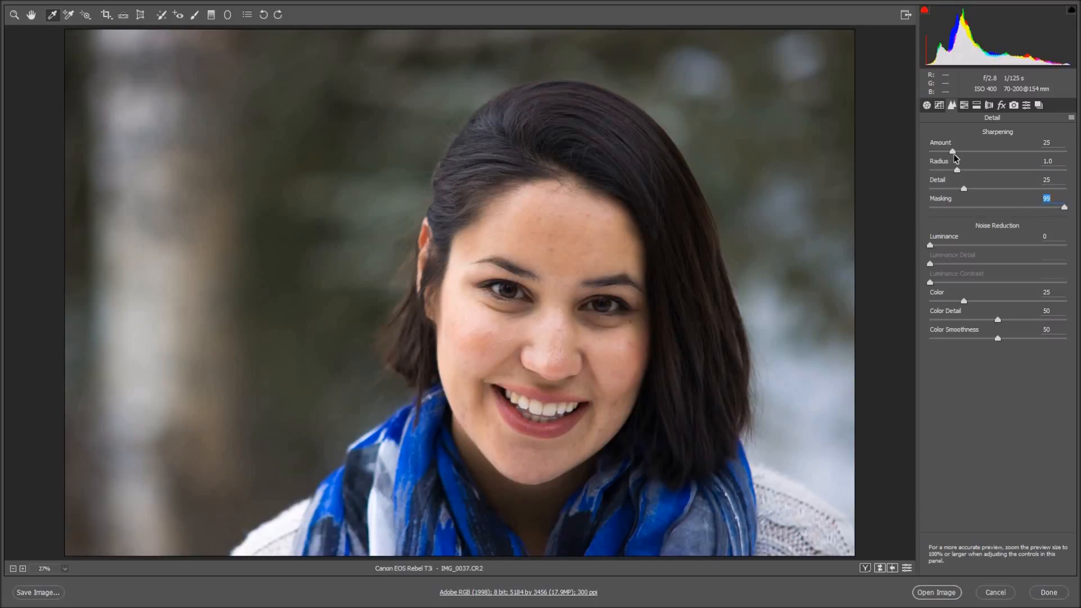
{"action": "left_click_drag", "start_coordinate": [949, 153], "coordinate": [943, 155]}
{"action": "left_click_drag", "start_coordinate": [933, 247], "coordinate": [949, 245]}
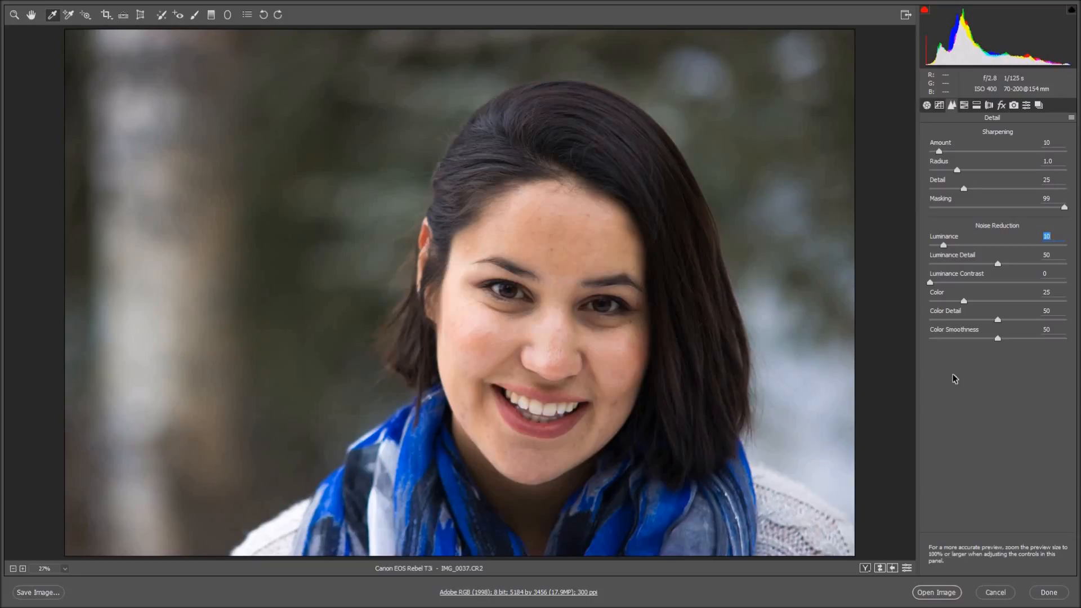
Enable chromatic aberration removal and the lens profile corrections
{"action": "left_click", "coordinate": [990, 106]}
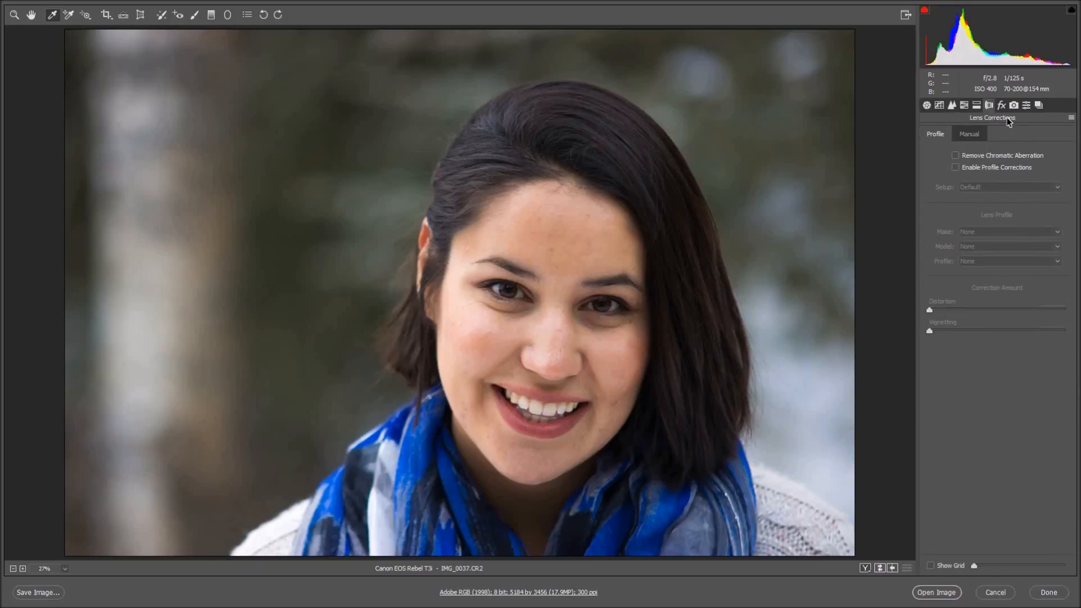
{"action": "left_click", "coordinate": [988, 157]}
{"action": "left_click", "coordinate": [992, 170]}
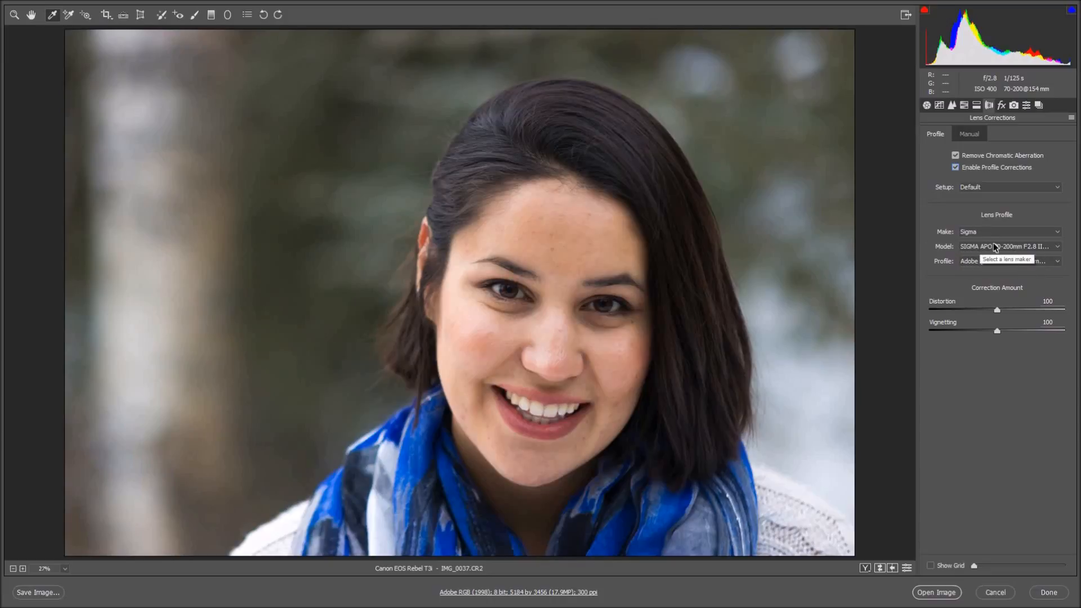
Set the Defringe Purple Amount and Green Amount to 10 each in the manual lens corrections
{"action": "left_click", "coordinate": [974, 137]}
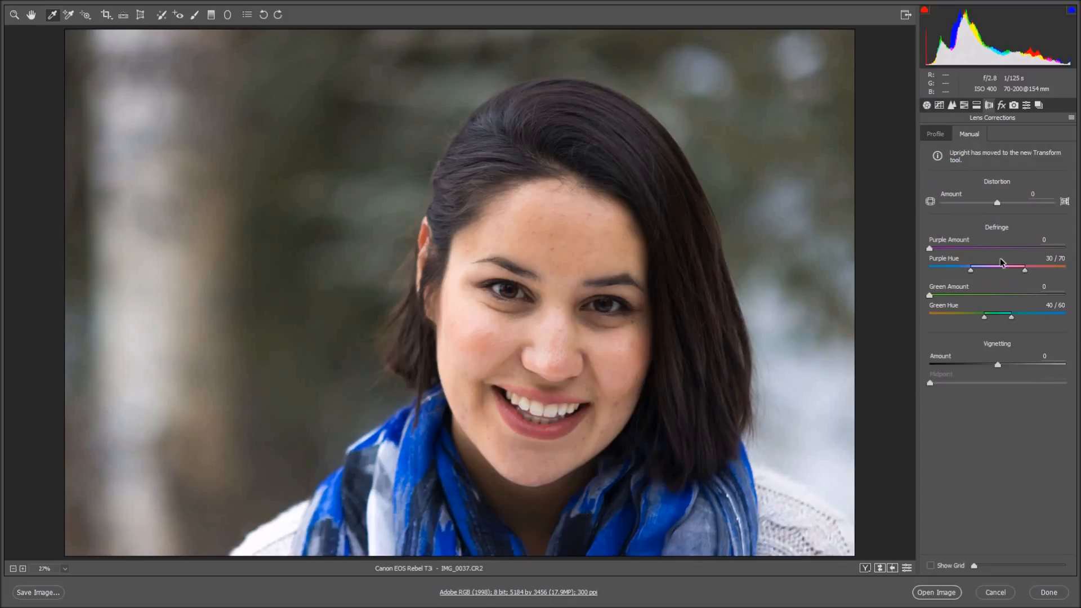
{"action": "left_click_drag", "start_coordinate": [980, 251], "coordinate": [997, 250]}
{"action": "left_click", "coordinate": [996, 295]}
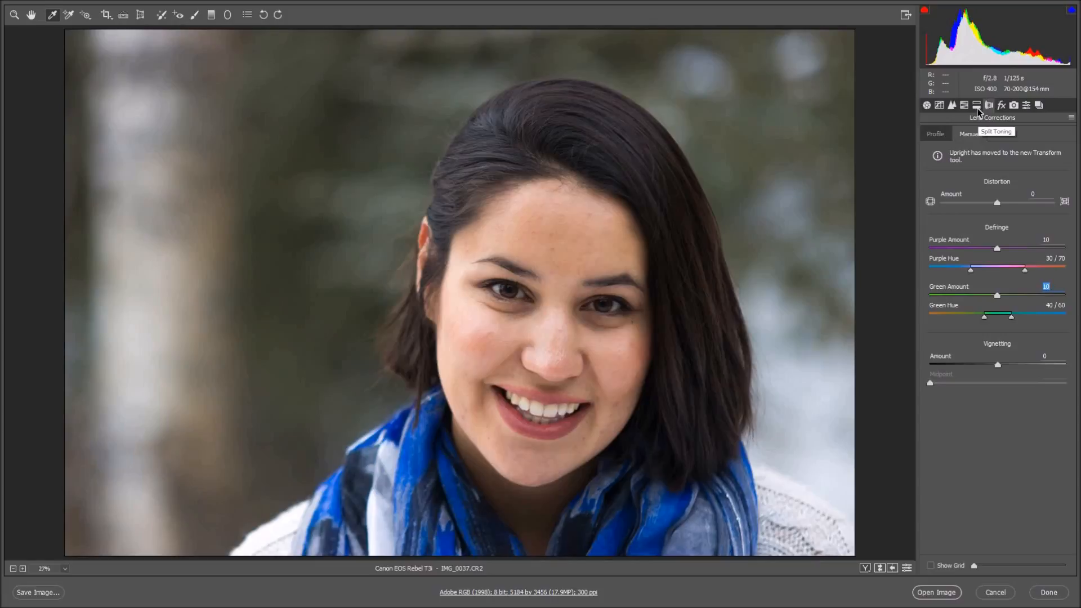
Set the Dehaze amount to +10 in the effects settings
{"action": "left_click", "coordinate": [1014, 106]}
{"action": "left_click", "coordinate": [1002, 106]}
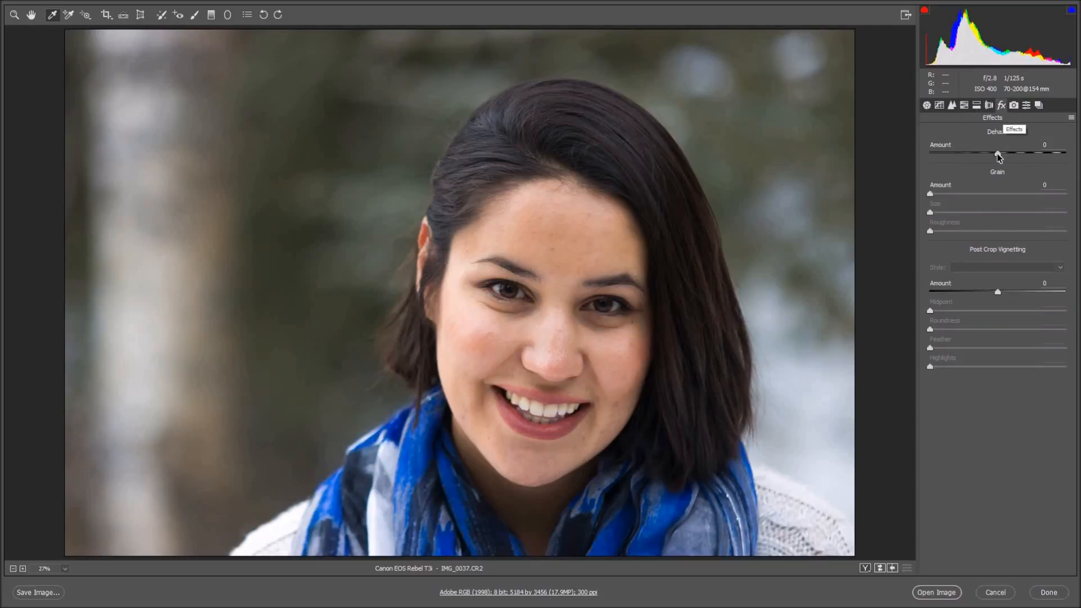
{"action": "mouse_move", "coordinate": [1003, 153]}
{"action": "left_mouse_down"}
{"action": "mouse_move", "coordinate": [1013, 148]}
{"action": "mouse_move", "coordinate": [1005, 171]}
{"action": "left_mouse_up"}
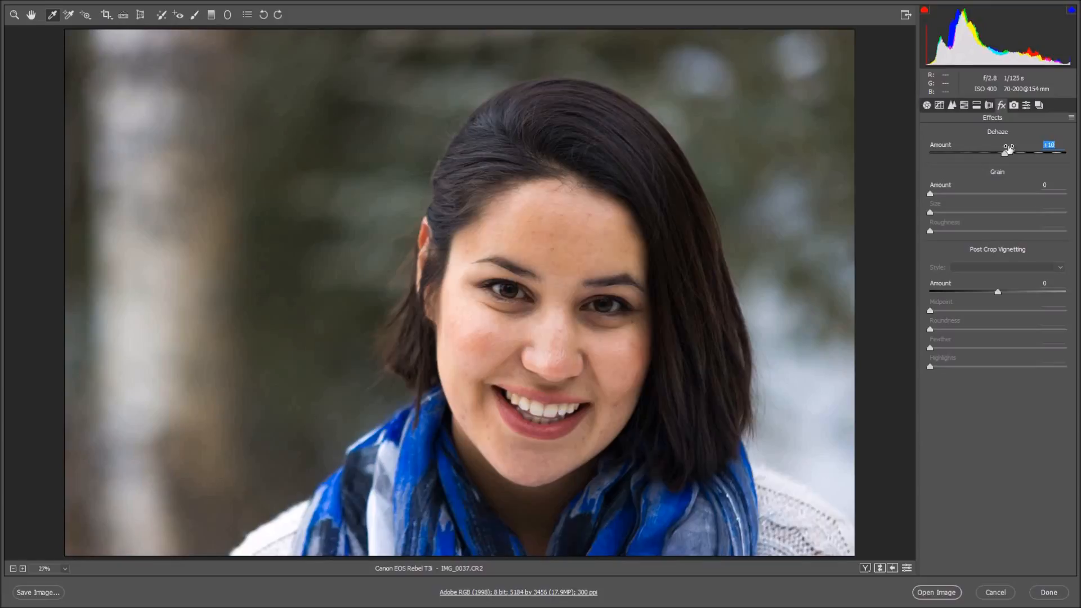
Try a different Greens saturation in the HSL adjustments and reset it to 0
{"action": "left_click", "coordinate": [989, 107]}
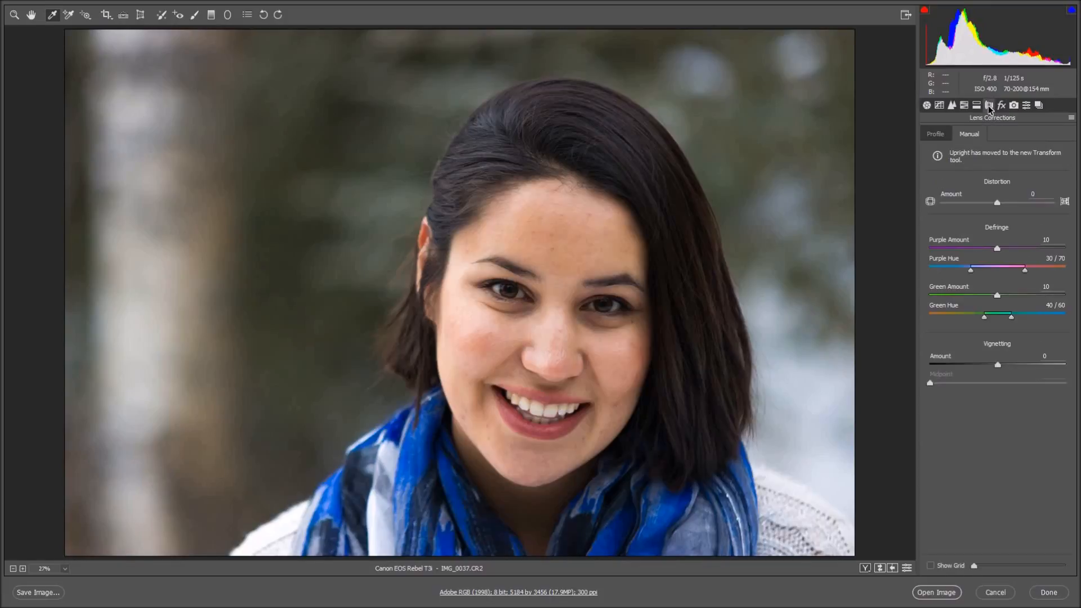
{"action": "left_click", "coordinate": [964, 107]}
{"action": "left_click", "coordinate": [953, 107]}
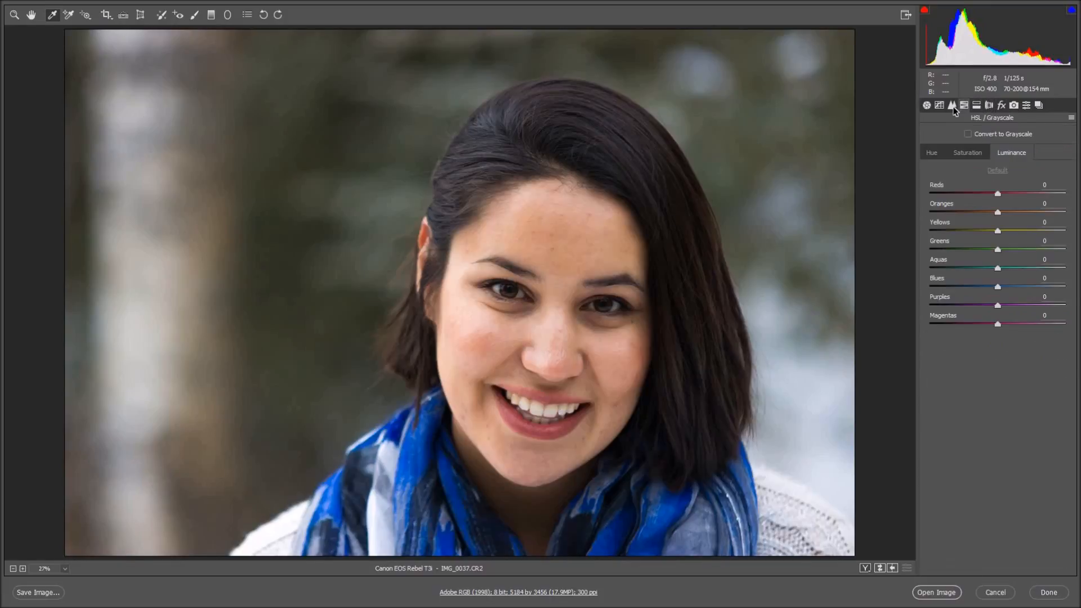
{"action": "left_click", "coordinate": [962, 152]}
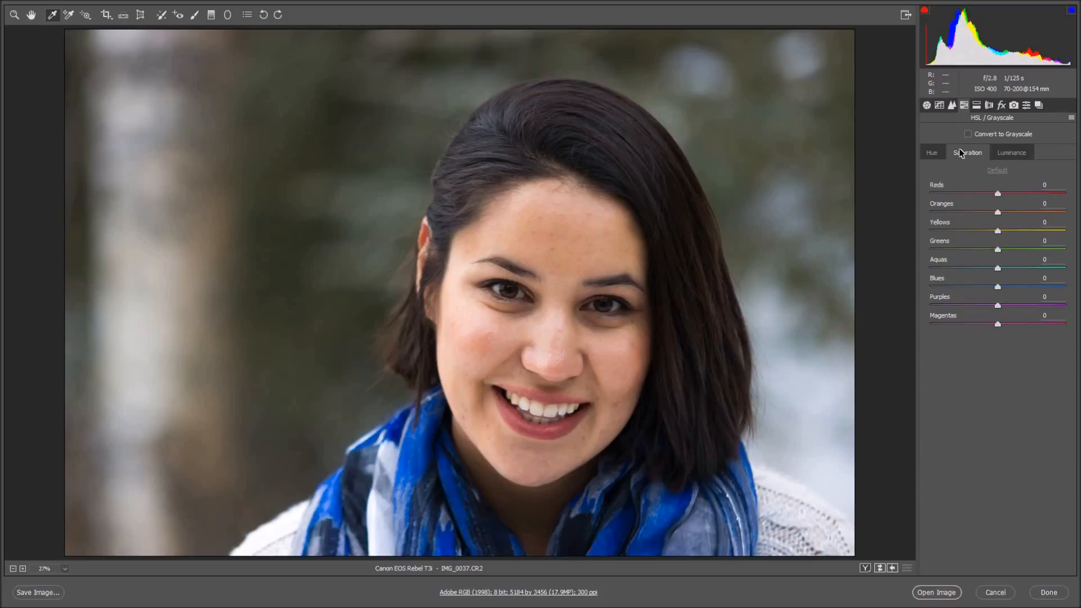
{"action": "mouse_move", "coordinate": [1009, 250]}
{"action": "left_mouse_down"}
{"action": "mouse_move", "coordinate": [1035, 250]}
{"action": "mouse_move", "coordinate": [1001, 256]}
{"action": "left_mouse_up"}
{"action": "type", "text": "0"}
{"action": "key", "text": "Return"}
{"action": "left_click", "coordinate": [933, 156]}
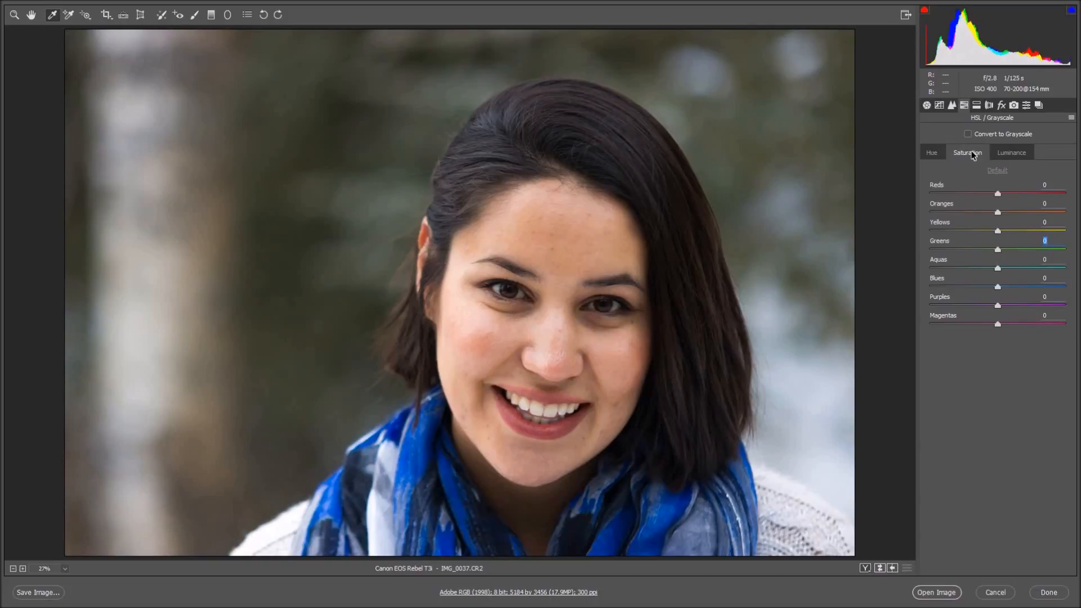
{"action": "left_click", "coordinate": [1011, 155]}
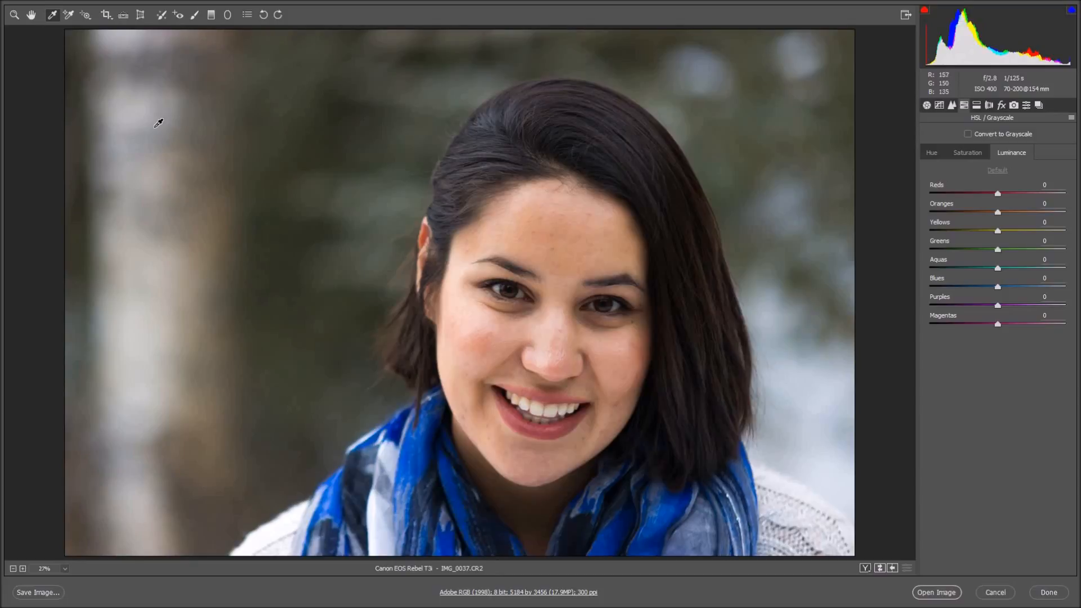
Try lowering the Magentas luminance to -100 and shifting the Purples luminance, and reset both to 0
{"action": "left_click_drag", "start_coordinate": [992, 326], "coordinate": [921, 326]}
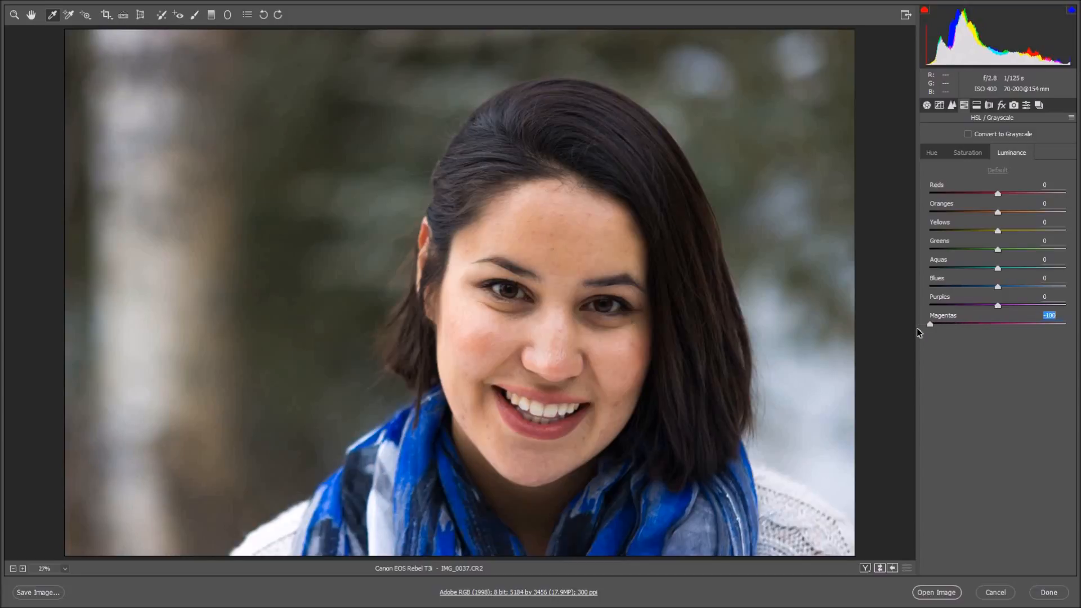
{"action": "left_click", "coordinate": [998, 325]}
{"action": "left_click_drag", "start_coordinate": [997, 305], "coordinate": [916, 308]}
{"action": "mouse_move", "coordinate": [989, 303]}
{"action": "left_mouse_down"}
{"action": "mouse_move", "coordinate": [910, 302]}
{"action": "mouse_move", "coordinate": [1039, 310]}
{"action": "mouse_move", "coordinate": [1009, 308]}
{"action": "left_mouse_up"}
{"action": "double_click", "coordinate": [1008, 307]}
Try raising the Purples saturation and lowering the Blues saturation to -100, and reset both to 0
{"action": "left_click", "coordinate": [967, 155]}
{"action": "left_click_drag", "start_coordinate": [997, 306], "coordinate": [1042, 305]}
{"action": "double_click", "coordinate": [1021, 304]}
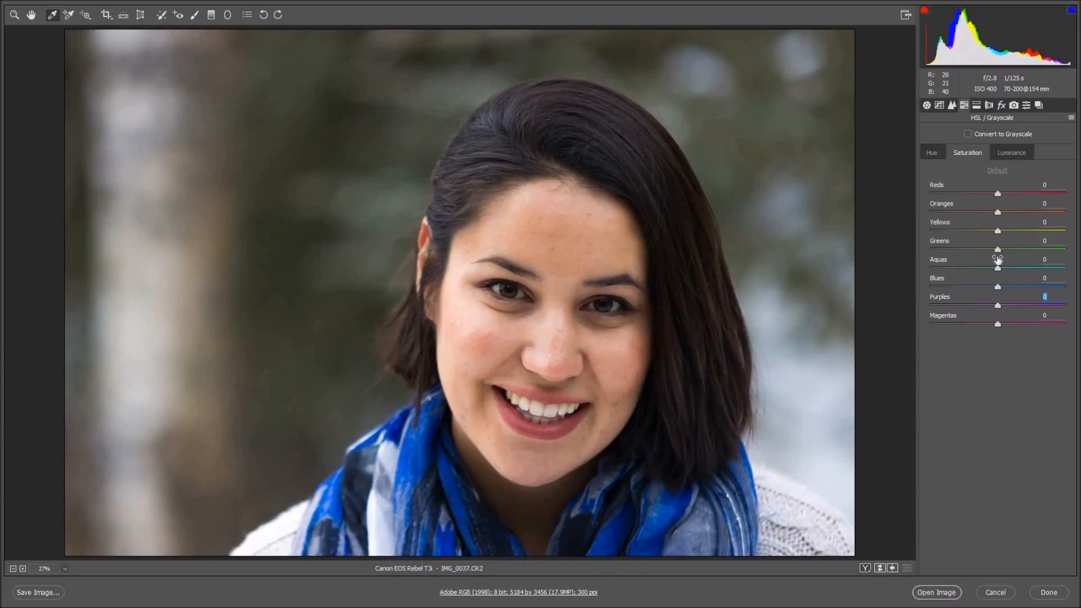
{"action": "left_click_drag", "start_coordinate": [998, 287], "coordinate": [856, 297]}
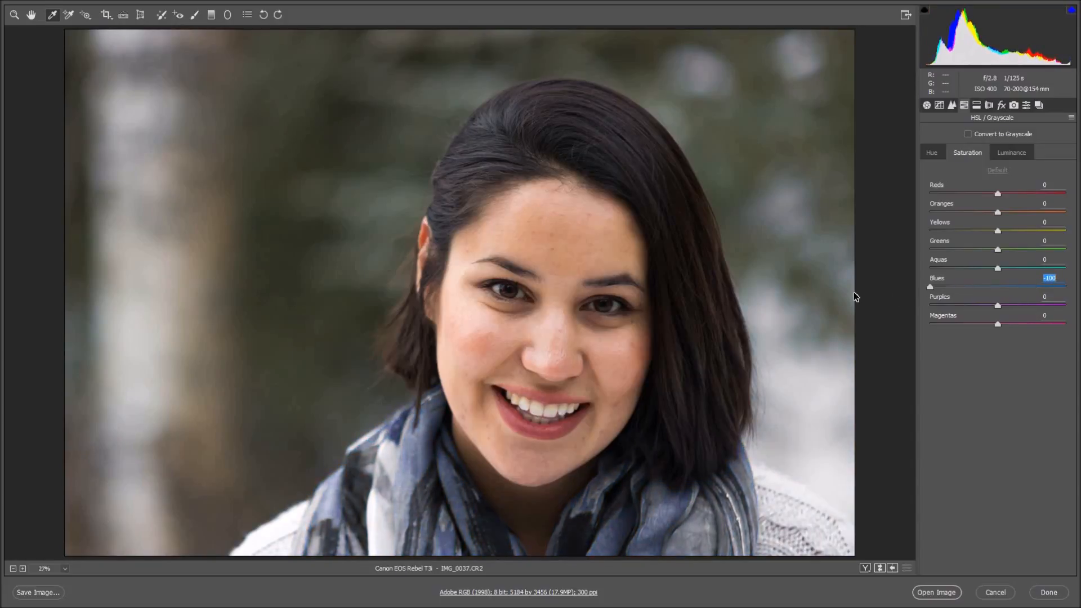
{"action": "left_click_drag", "start_coordinate": [1012, 288], "coordinate": [998, 290]}
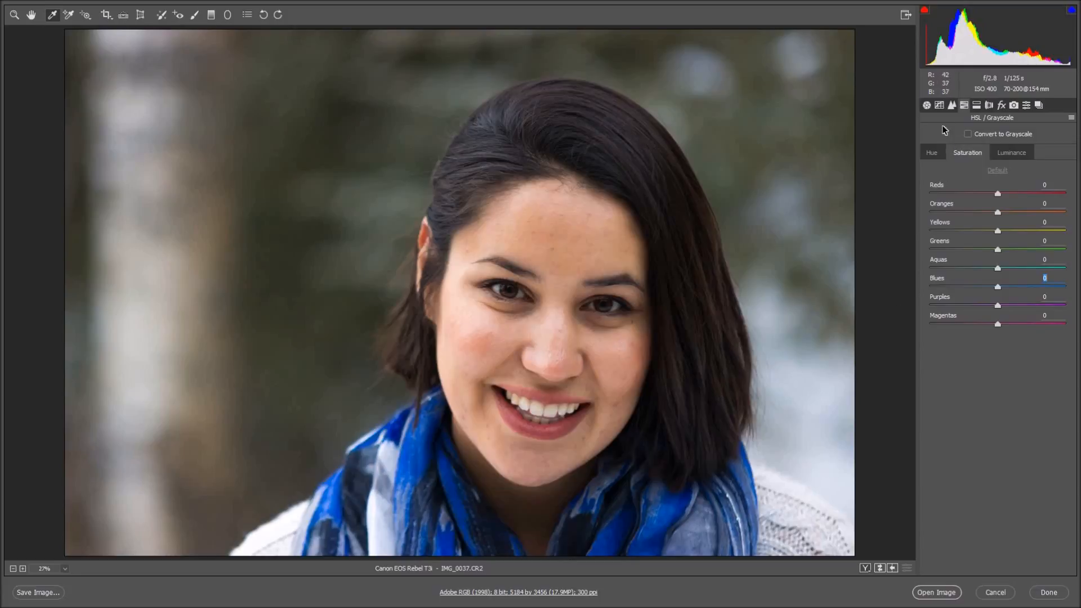
{"action": "left_click", "coordinate": [934, 156]}
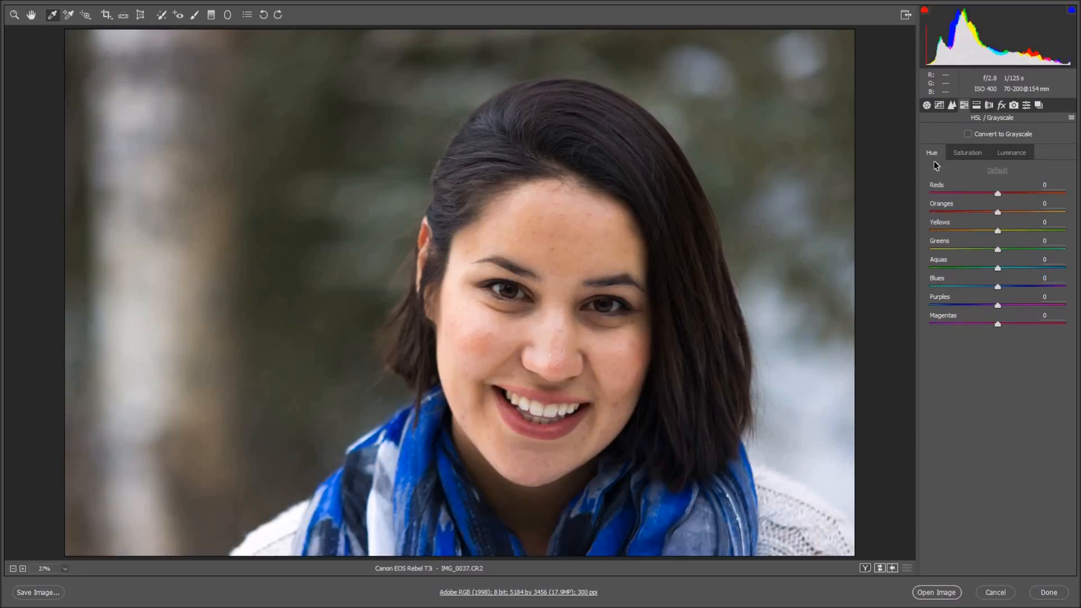
{"action": "left_click", "coordinate": [939, 106]}
{"action": "left_click", "coordinate": [951, 105]}
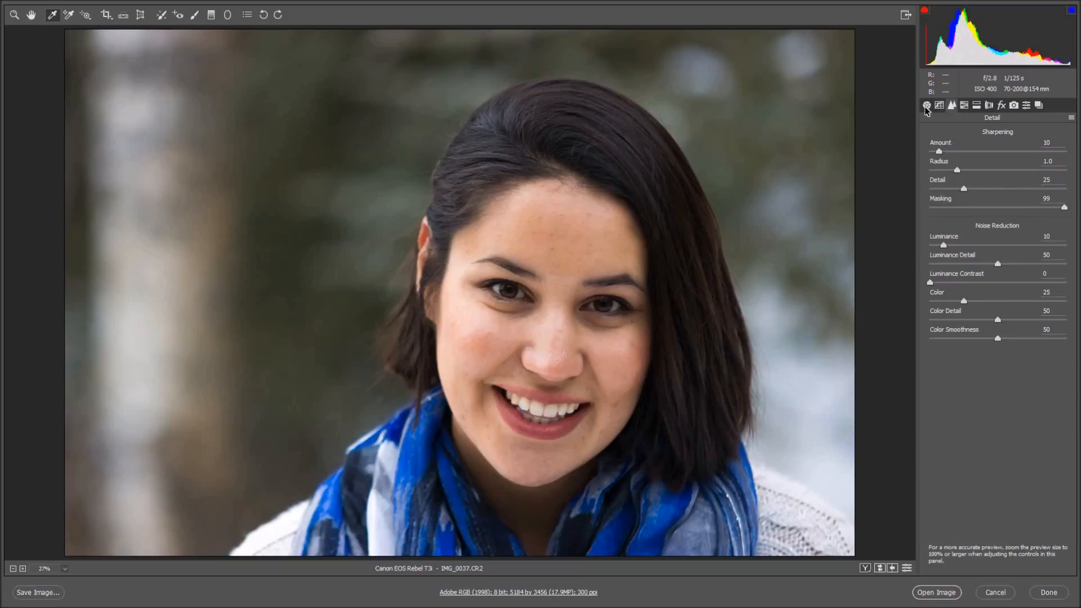
{"action": "left_click", "coordinate": [927, 105]}
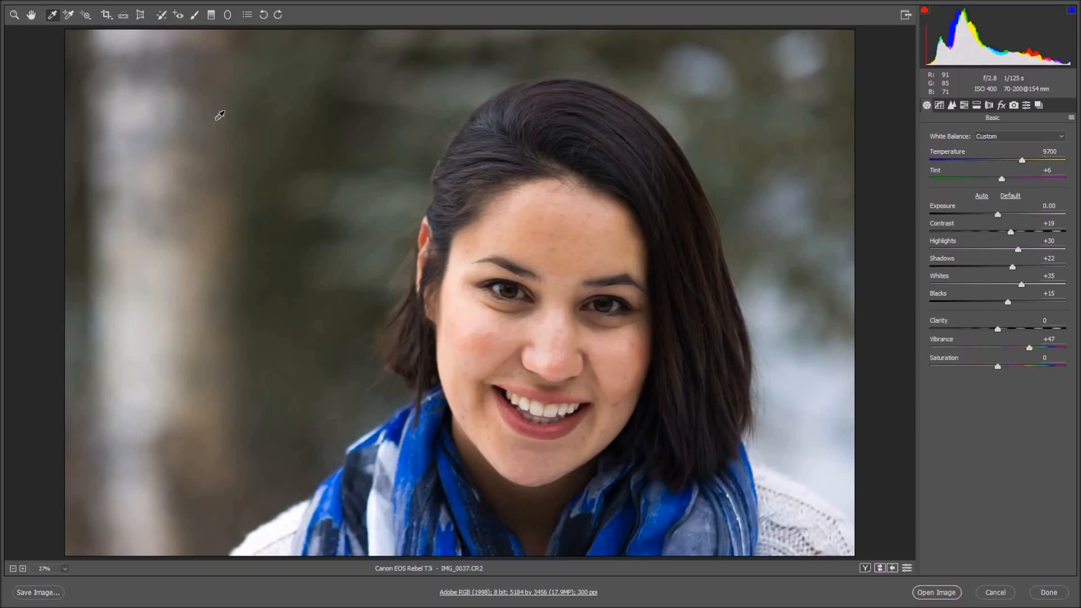
Brighten beneath the eye nearer the loose hair using an Adjustment Brush with Size 5, Feather 70, Shadows +30 and Saturation 0
{"action": "left_click", "coordinate": [197, 15]}
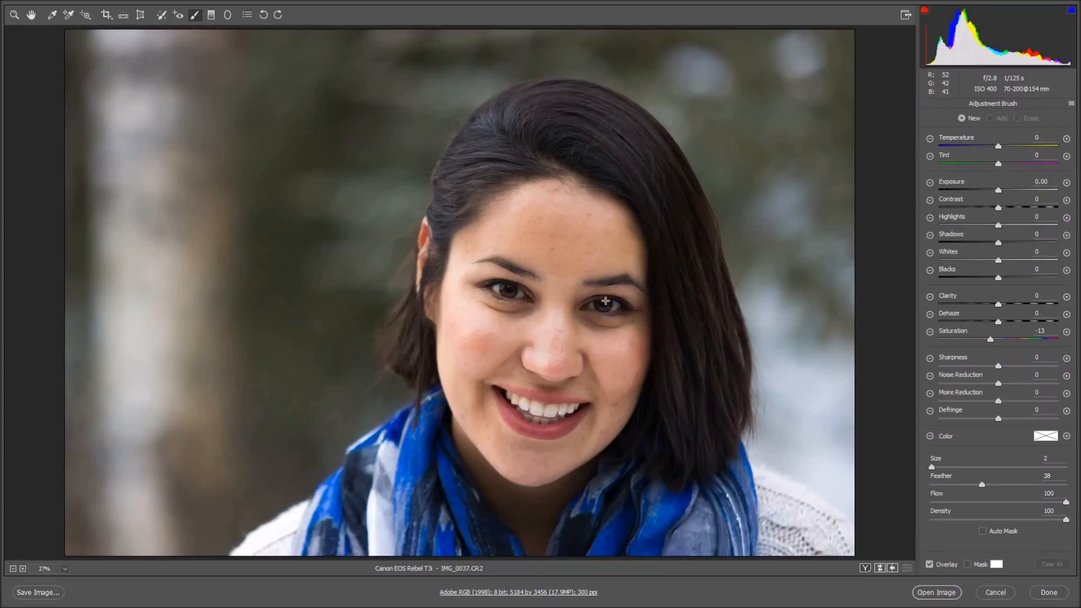
{"action": "key", "text": "bracketright"}
{"action": "key", "text": "bracketleft"}
{"action": "left_click_drag", "start_coordinate": [997, 484], "coordinate": [1024, 485]}
{"action": "double_click", "coordinate": [990, 339]}
{"action": "left_click", "coordinate": [1012, 242]}
{"action": "left_click_drag", "start_coordinate": [603, 314], "coordinate": [632, 308]}
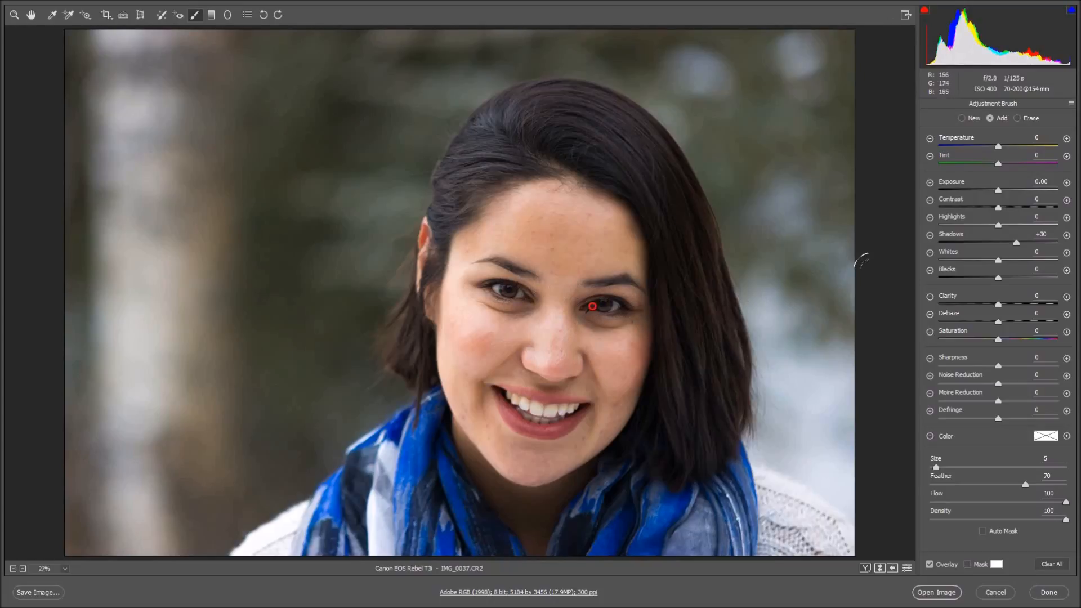
Erase the brush adjustment's overspill beside the eye with Size 6 and Feather 40, and set its Shadows to +72
{"action": "left_click_drag", "start_coordinate": [1018, 243], "coordinate": [1043, 244]}
{"action": "left_click", "coordinate": [1017, 118]}
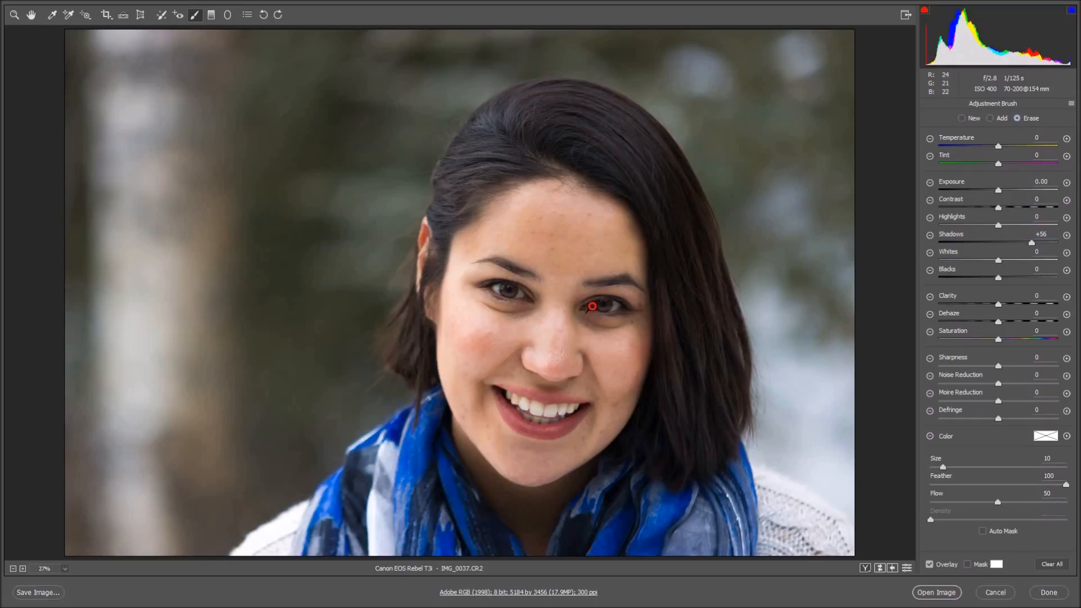
{"action": "key", "text": "bracketleft"}
{"action": "left_click", "coordinate": [985, 484]}
{"action": "left_click_drag", "start_coordinate": [662, 283], "coordinate": [667, 291]}
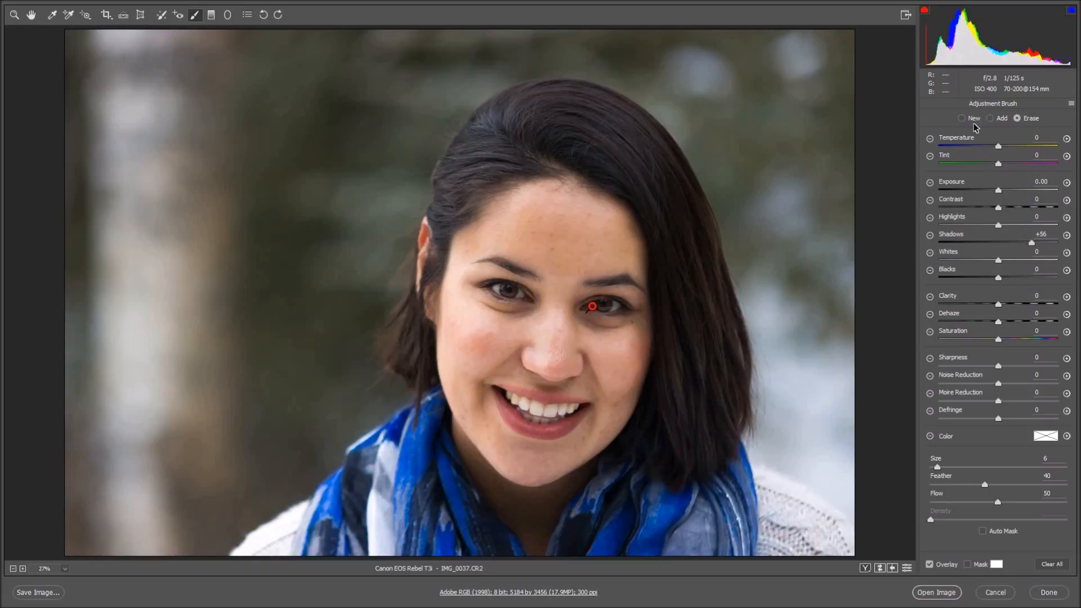
{"action": "left_click", "coordinate": [989, 119]}
{"action": "mouse_move", "coordinate": [1033, 246]}
{"action": "left_mouse_down"}
{"action": "mouse_move", "coordinate": [1053, 244]}
{"action": "mouse_move", "coordinate": [1041, 243]}
{"action": "left_mouse_up"}
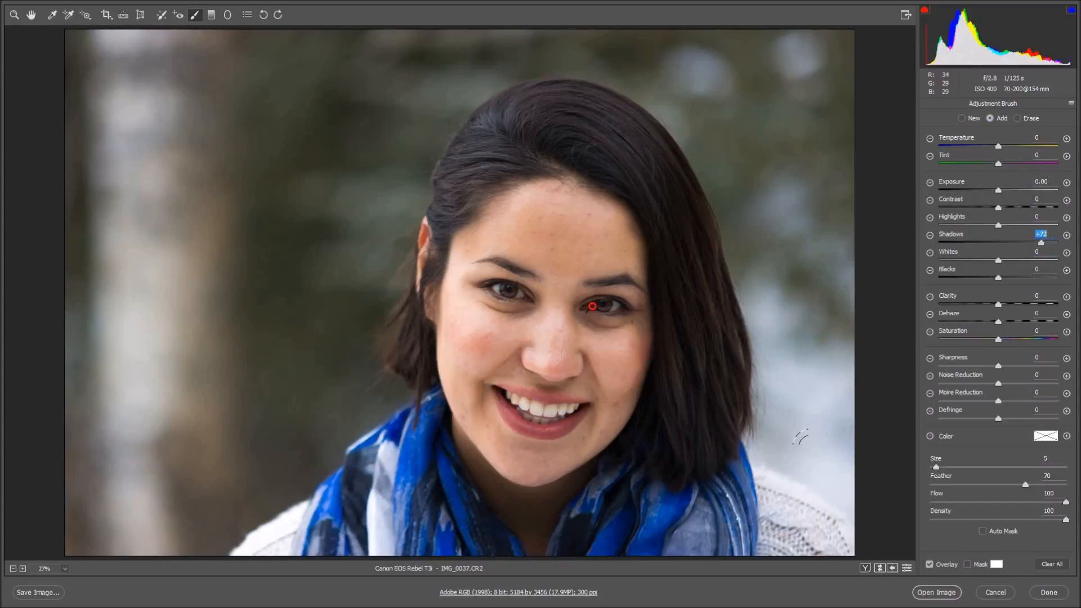
Set up a new Adjustment Brush with Size 3 and Shadows reset to 0, and try it on the iris nearer the visible ear
{"action": "left_click", "coordinate": [15, 15]}
{"action": "left_click_drag", "start_coordinate": [516, 292], "coordinate": [586, 298]}
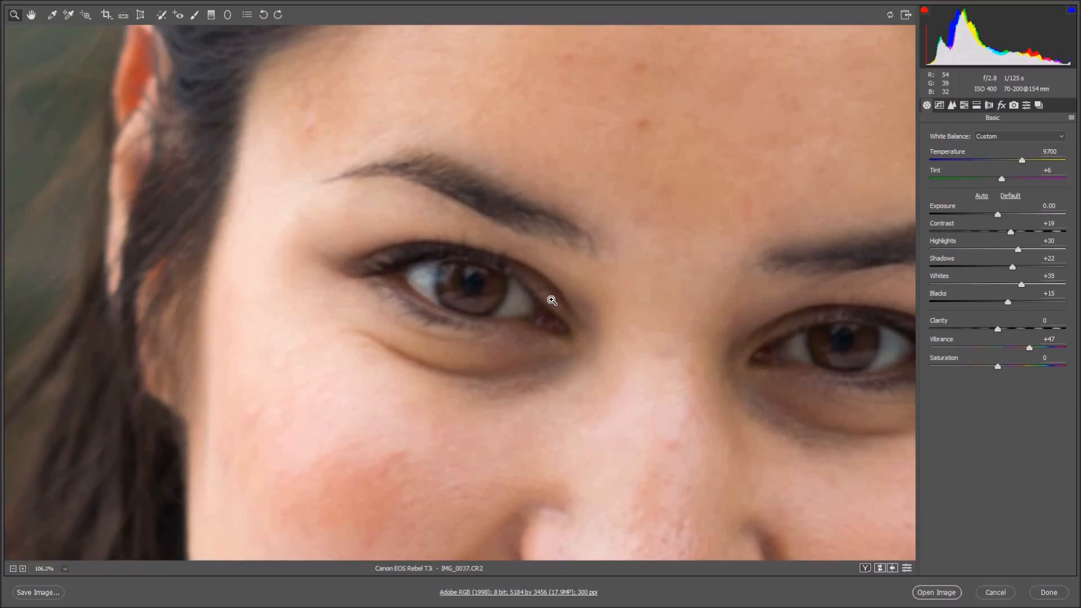
{"action": "left_click_drag", "start_coordinate": [567, 302], "coordinate": [572, 299]}
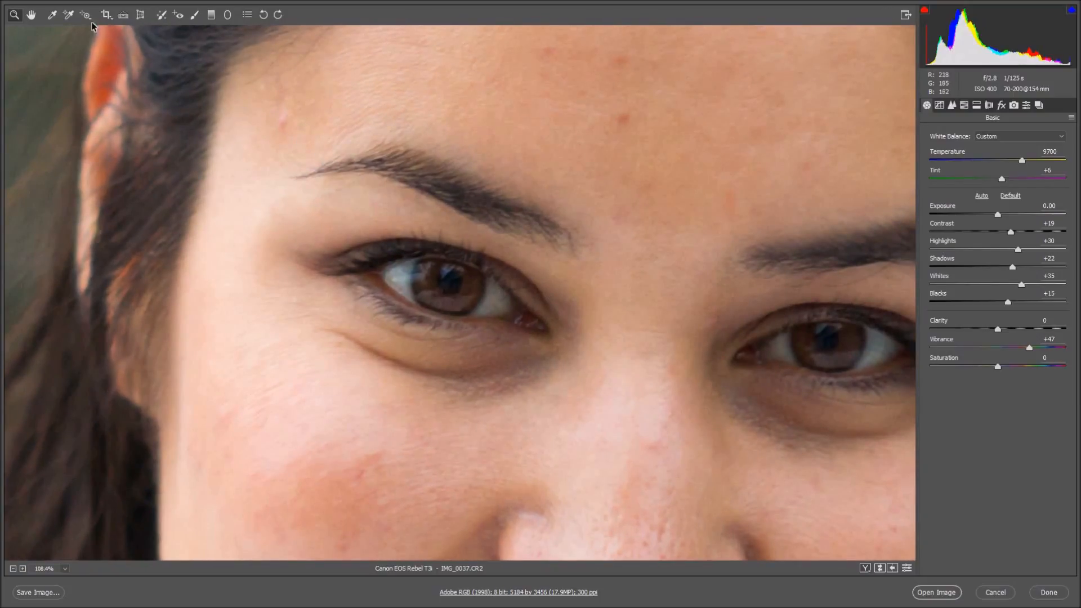
{"action": "left_click", "coordinate": [195, 15]}
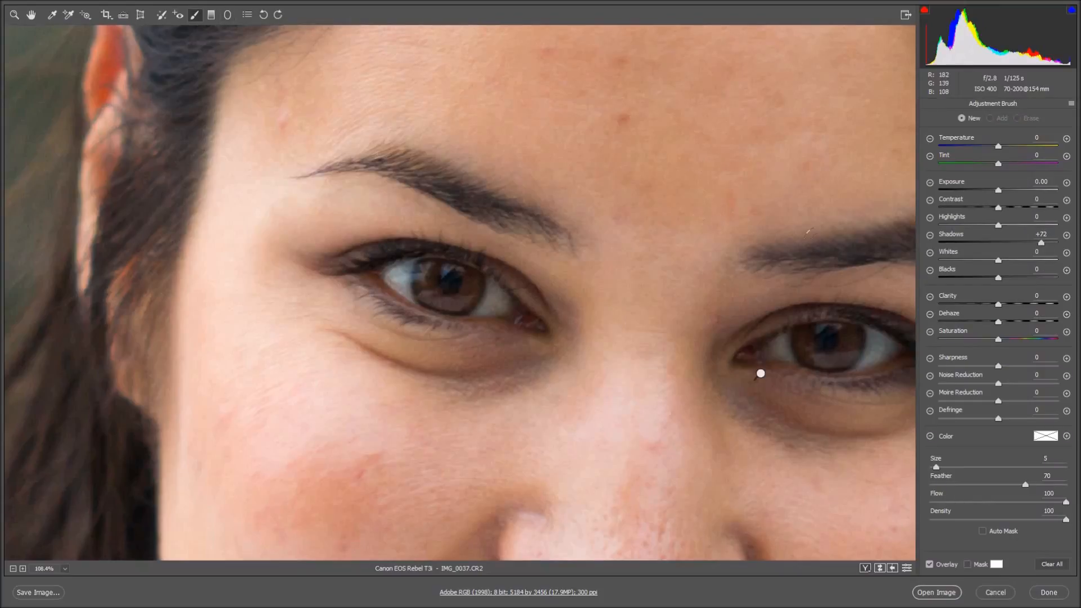
{"action": "key", "text": "["}
{"action": "key", "text": "["}
{"action": "double_click", "coordinate": [1038, 242]}
{"action": "left_click", "coordinate": [478, 290]}
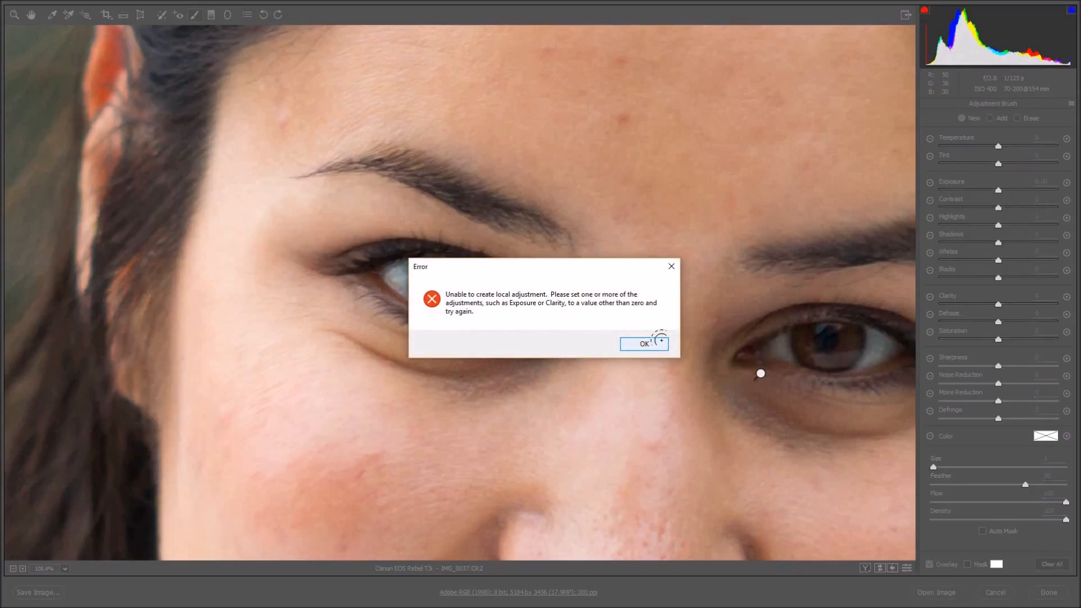
{"action": "left_click", "coordinate": [644, 344]}
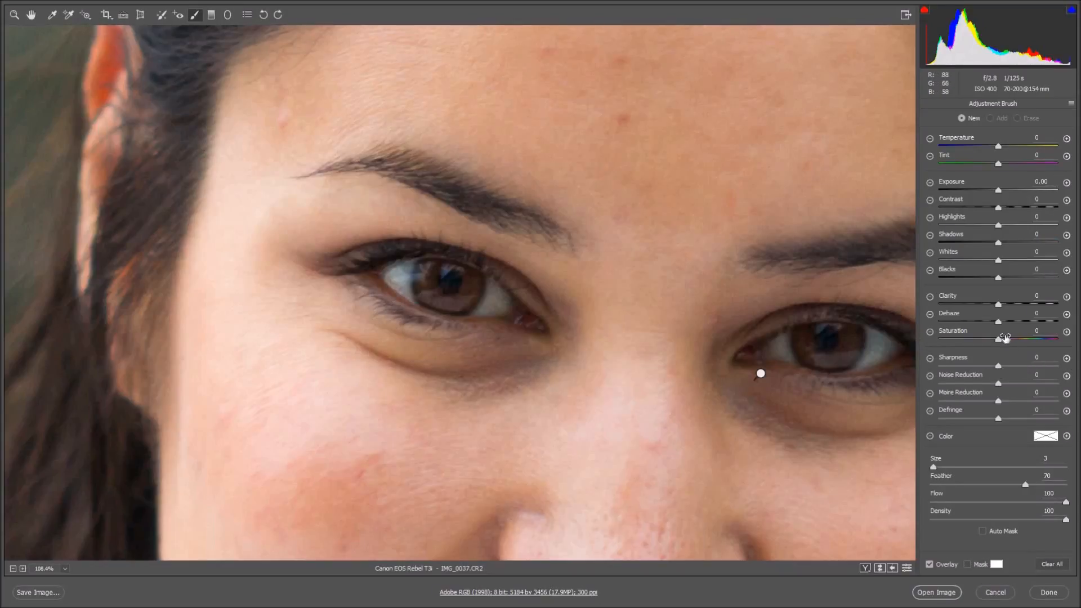
Raise the Adjustment Brush's Sharpness and paint over the irises of both eyes
{"action": "left_click", "coordinate": [1002, 383]}
{"action": "left_click_drag", "start_coordinate": [999, 366], "coordinate": [1010, 366]}
{"action": "left_click", "coordinate": [469, 295]}
{"action": "mouse_move", "coordinate": [470, 297]}
{"action": "left_mouse_down"}
{"action": "mouse_move", "coordinate": [429, 301]}
{"action": "mouse_move", "coordinate": [415, 266]}
{"action": "mouse_move", "coordinate": [421, 295]}
{"action": "mouse_move", "coordinate": [465, 302]}
{"action": "mouse_move", "coordinate": [473, 272]}
{"action": "mouse_move", "coordinate": [462, 302]}
{"action": "mouse_move", "coordinate": [423, 295]}
{"action": "mouse_move", "coordinate": [430, 262]}
{"action": "mouse_move", "coordinate": [470, 283]}
{"action": "mouse_move", "coordinate": [436, 262]}
{"action": "left_mouse_up"}
{"action": "mouse_move", "coordinate": [458, 304]}
{"action": "left_mouse_down"}
{"action": "mouse_move", "coordinate": [433, 297]}
{"action": "mouse_move", "coordinate": [428, 267]}
{"action": "left_mouse_up"}
{"action": "mouse_move", "coordinate": [813, 356]}
{"action": "left_mouse_down"}
{"action": "mouse_move", "coordinate": [837, 358]}
{"action": "mouse_move", "coordinate": [851, 326]}
{"action": "mouse_move", "coordinate": [846, 360]}
{"action": "mouse_move", "coordinate": [809, 360]}
{"action": "mouse_move", "coordinate": [794, 339]}
{"action": "mouse_move", "coordinate": [801, 328]}
{"action": "mouse_move", "coordinate": [812, 360]}
{"action": "mouse_move", "coordinate": [853, 355]}
{"action": "mouse_move", "coordinate": [854, 327]}
{"action": "mouse_move", "coordinate": [845, 362]}
{"action": "left_mouse_up"}
Finish the raw adjustments and open the whole portrait as an image in Photoshop
{"action": "key", "text": "z"}
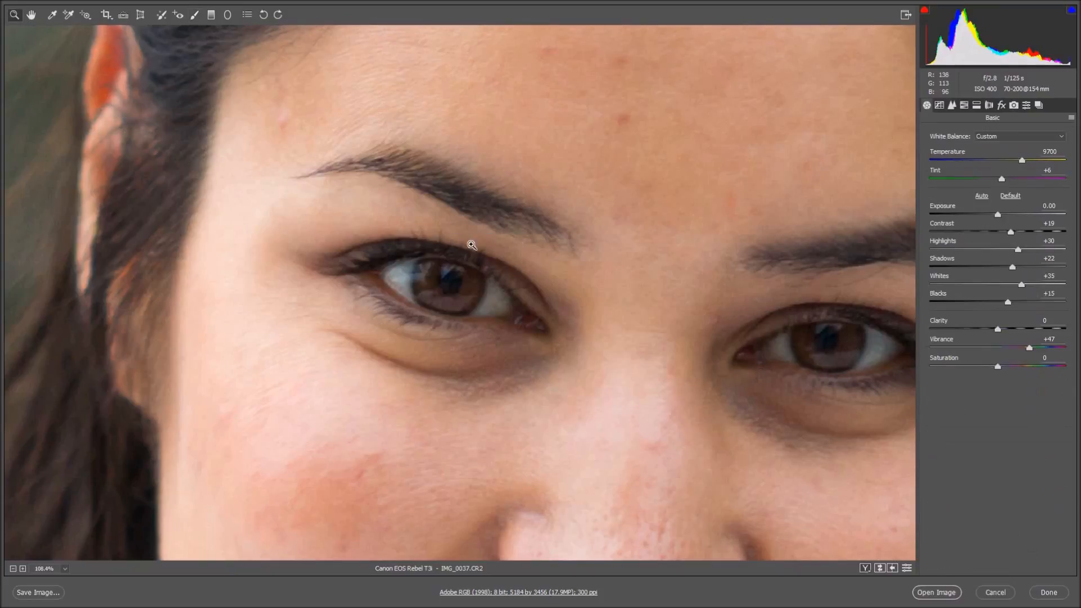
{"action": "scroll", "coordinate": [471, 245], "scroll_direction": "down", "scroll_amount": 9}
{"action": "scroll", "coordinate": [543, 277], "scroll_direction": "up", "scroll_amount": 1}
{"action": "scroll", "coordinate": [543, 277], "scroll_direction": "up", "scroll_amount": 1}
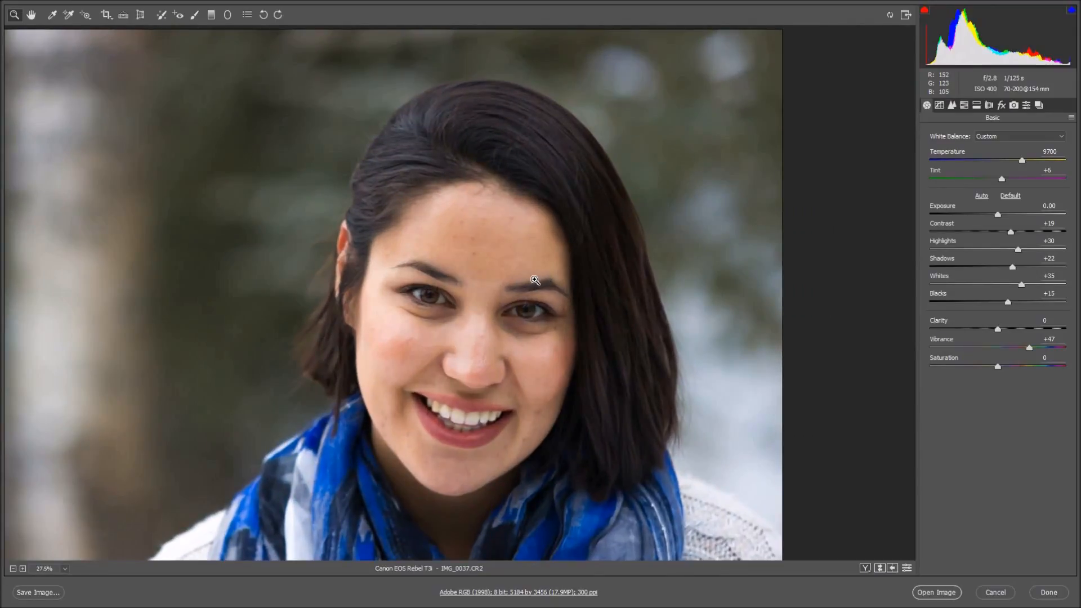
{"action": "scroll", "coordinate": [563, 295], "scroll_direction": "down", "scroll_amount": 1}
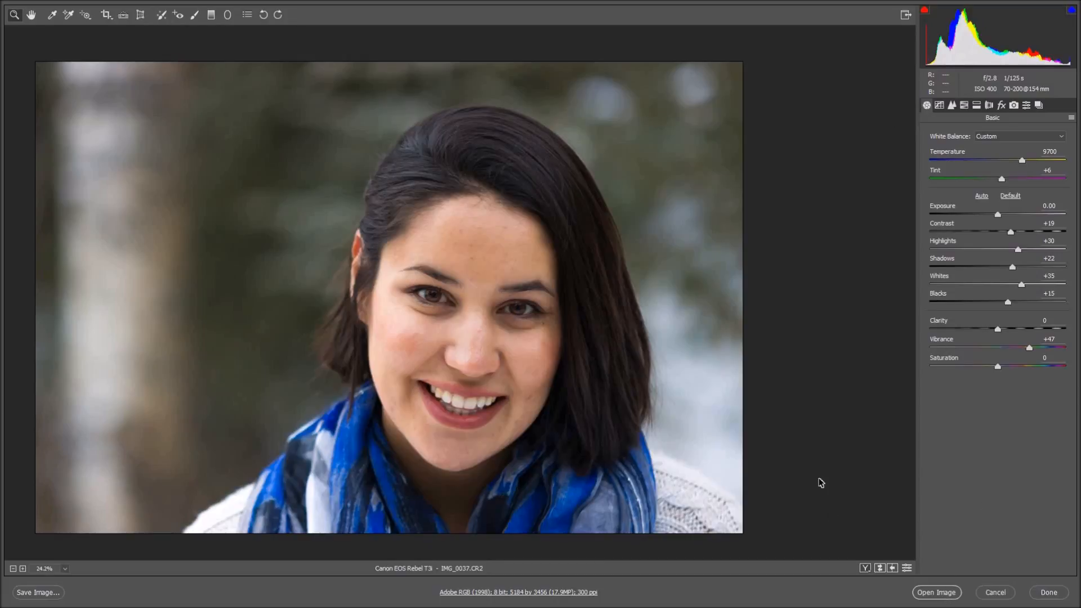
{"action": "key", "text": "Return"}
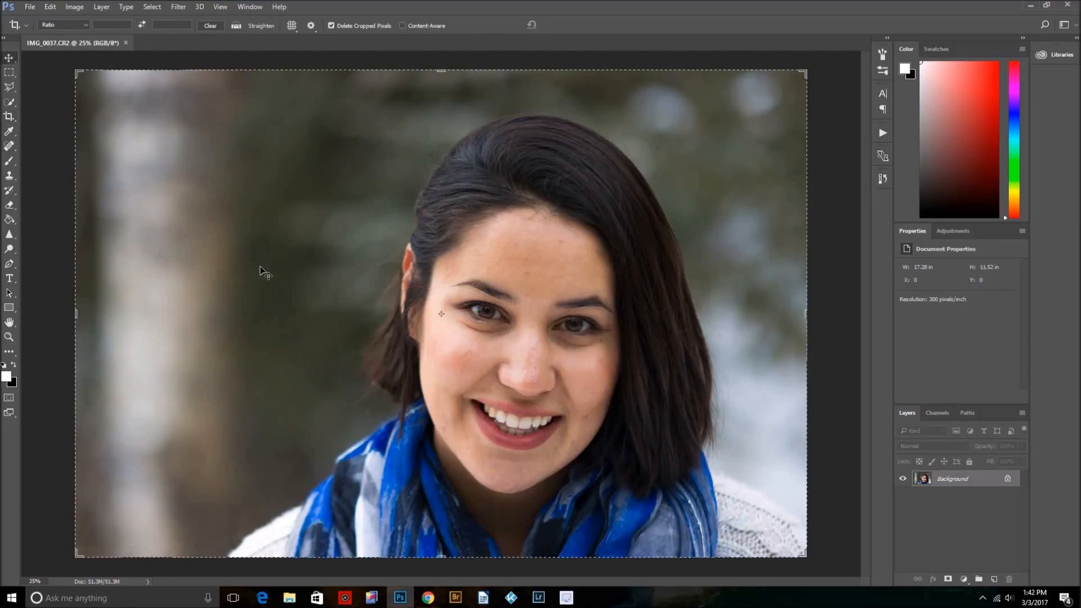
{"action": "left_click", "coordinate": [9, 336]}
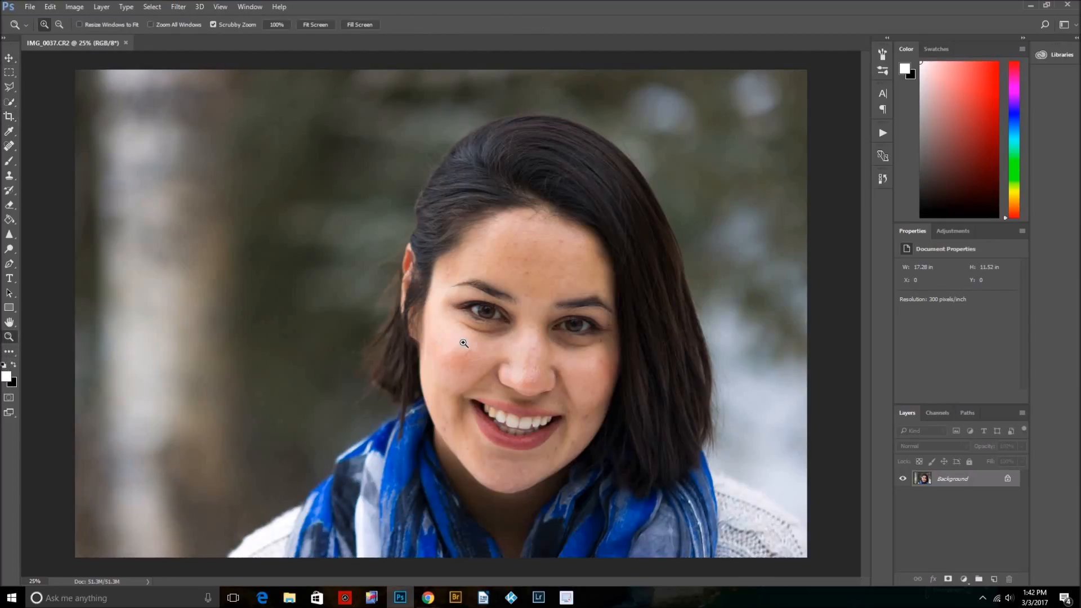
{"action": "mouse_move", "coordinate": [557, 423]}
{"action": "left_mouse_down"}
{"action": "mouse_move", "coordinate": [523, 424]}
{"action": "mouse_move", "coordinate": [536, 424]}
{"action": "left_mouse_up"}
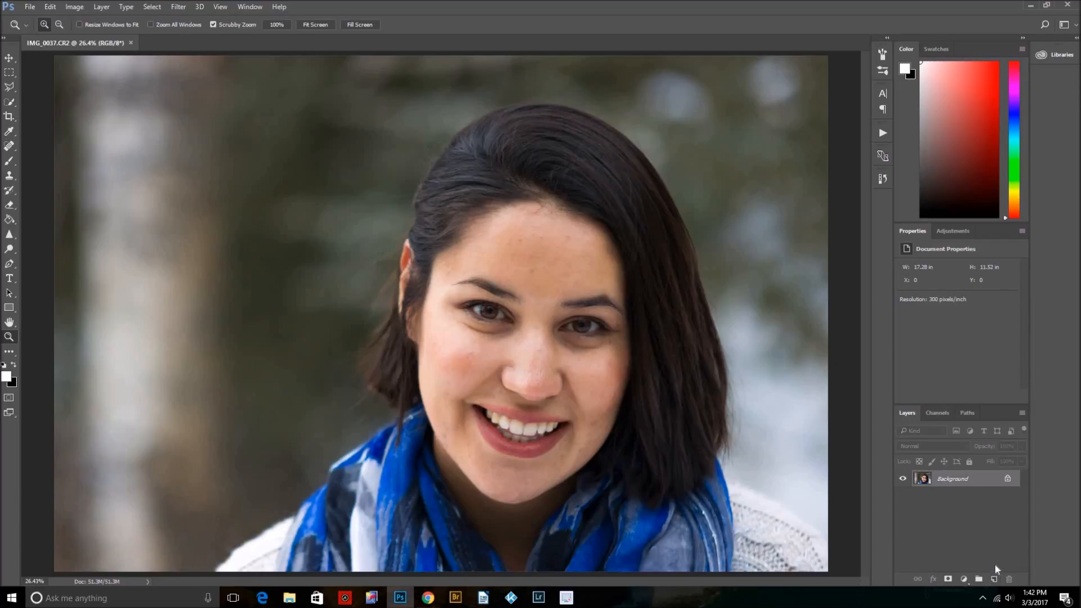
{"action": "key", "text": "ctrl+shift+n"}
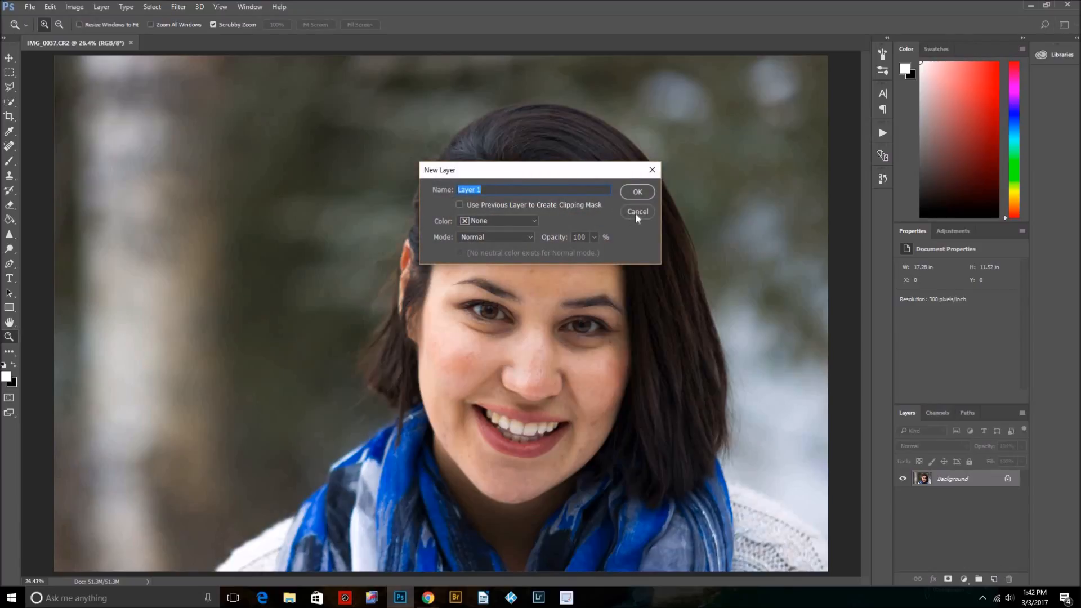
{"action": "key", "text": "Escape"}
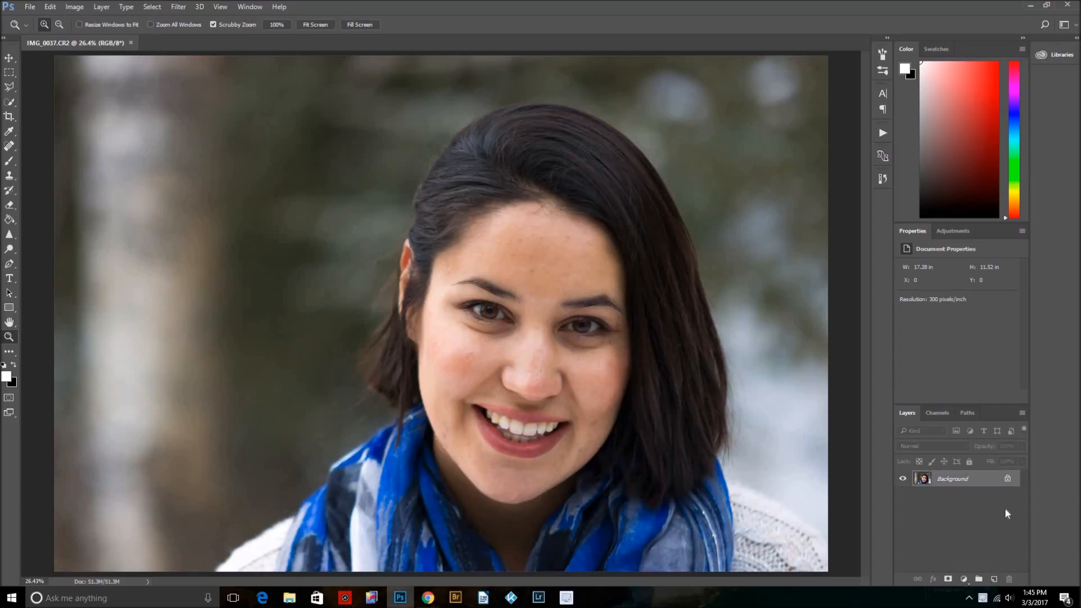
Unlock the Background layer and add a new empty layer above it
{"action": "left_click", "coordinate": [1010, 480]}
{"action": "double_click", "coordinate": [916, 479]}
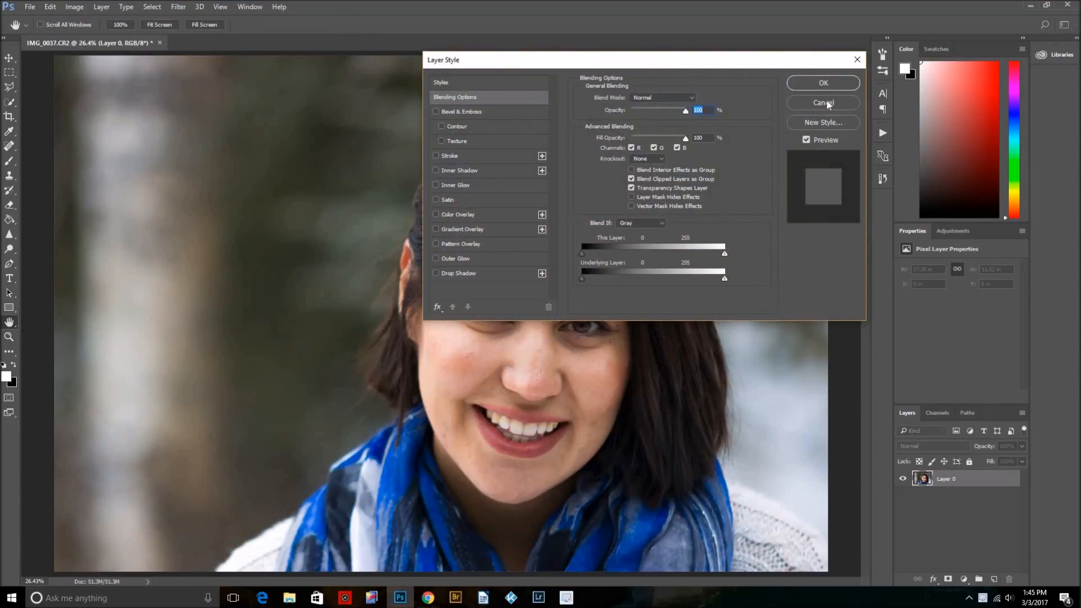
{"action": "key", "text": "Escape"}
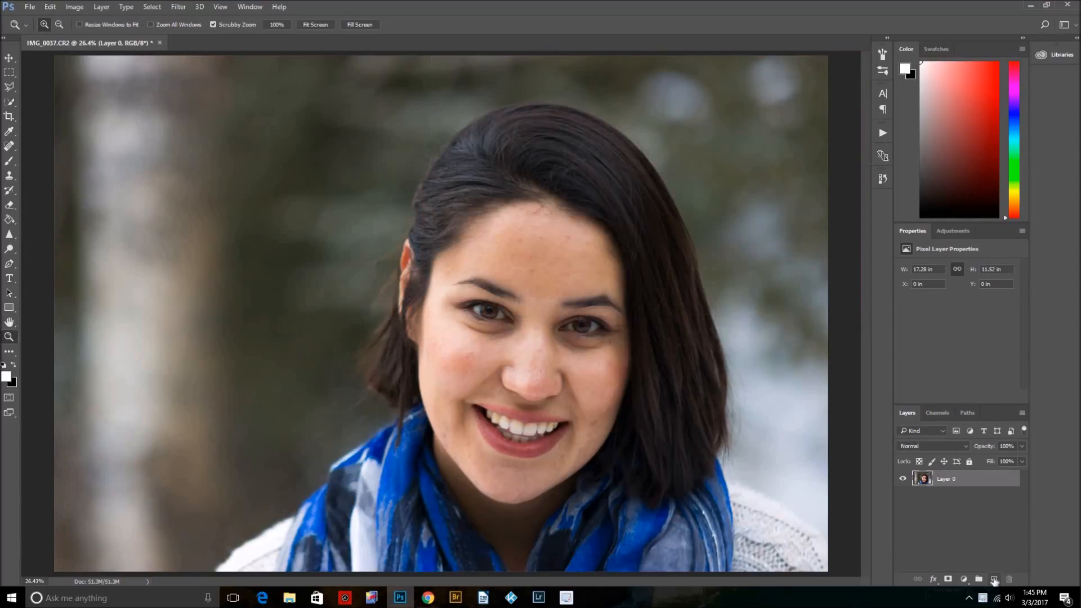
{"action": "left_click", "coordinate": [994, 580]}
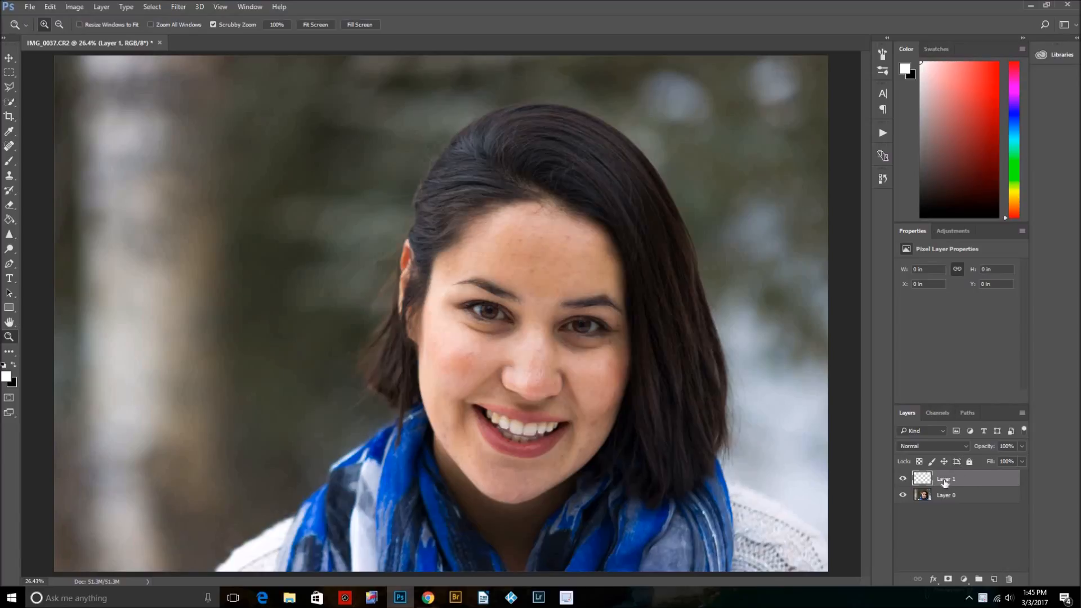
{"action": "double_click", "coordinate": [982, 478]}
{"action": "left_click", "coordinate": [955, 519]}
{"action": "left_click", "coordinate": [963, 579]}
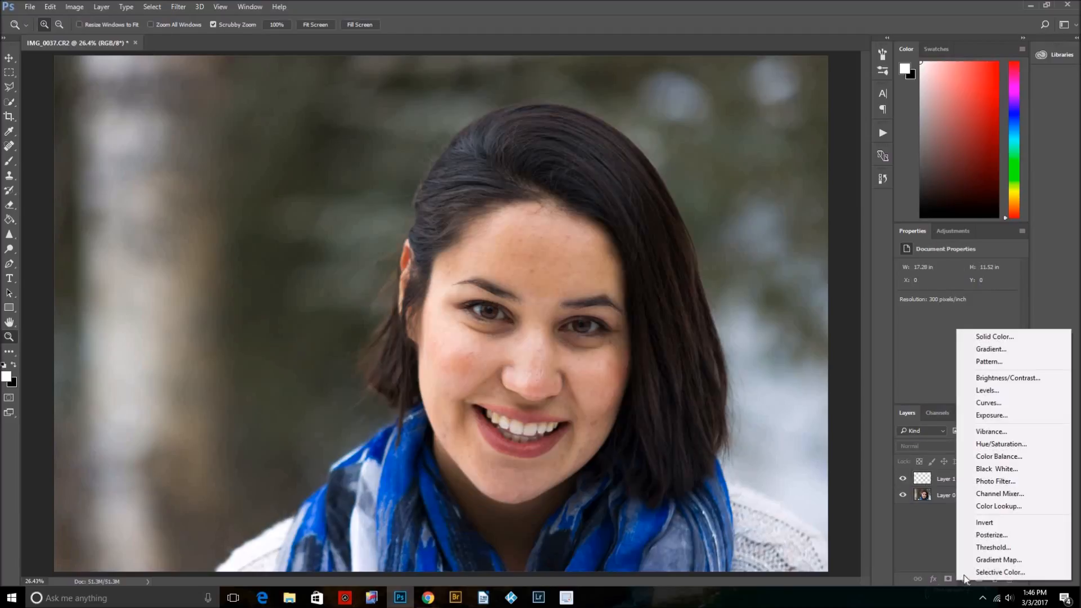
{"action": "left_click", "coordinate": [965, 581]}
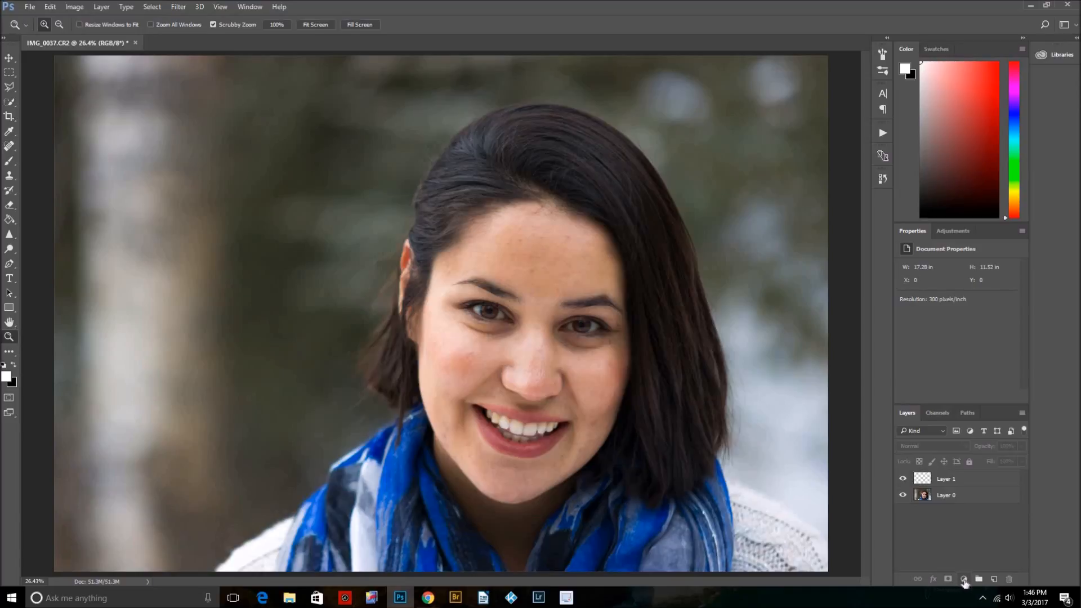
Add a Hue/Saturation adjustment layer on top of the layer stack and target its Yellows range
{"action": "left_click", "coordinate": [964, 582]}
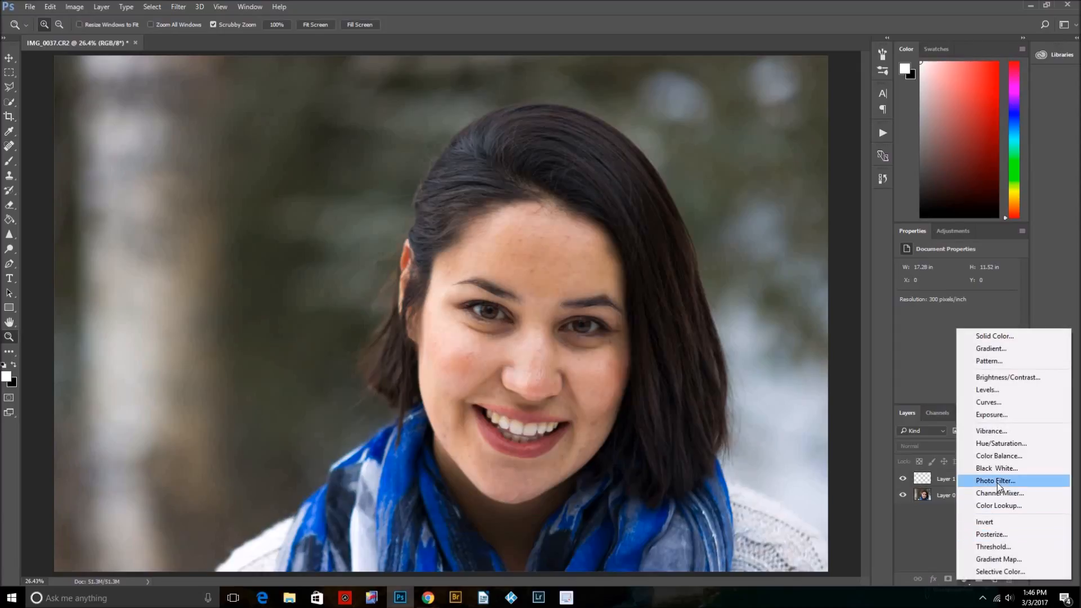
{"action": "left_click", "coordinate": [1008, 445]}
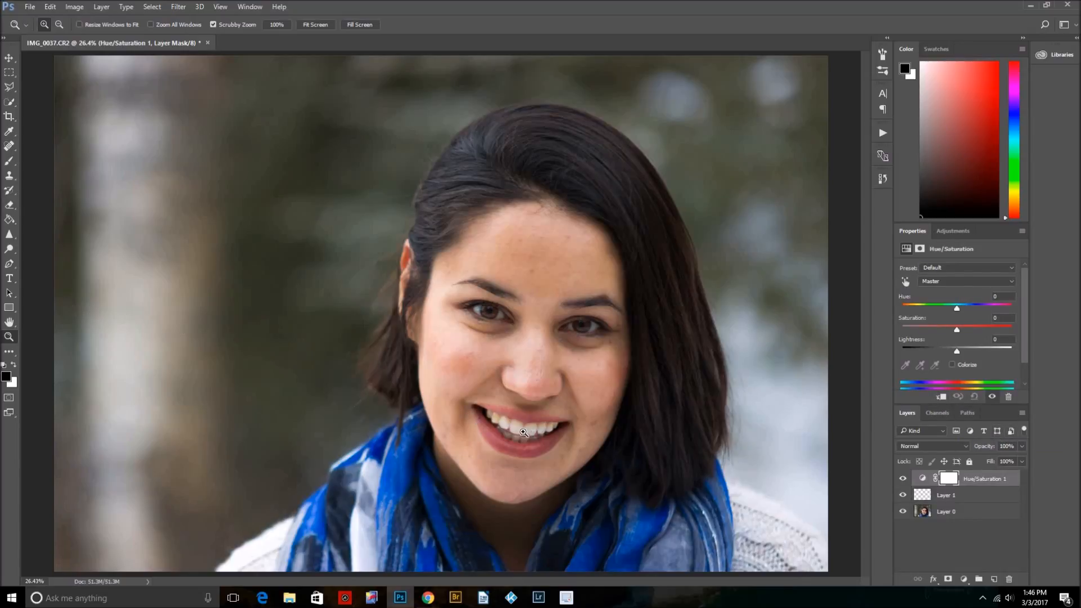
{"action": "left_click_drag", "start_coordinate": [572, 433], "coordinate": [582, 424]}
{"action": "left_click", "coordinate": [582, 425]}
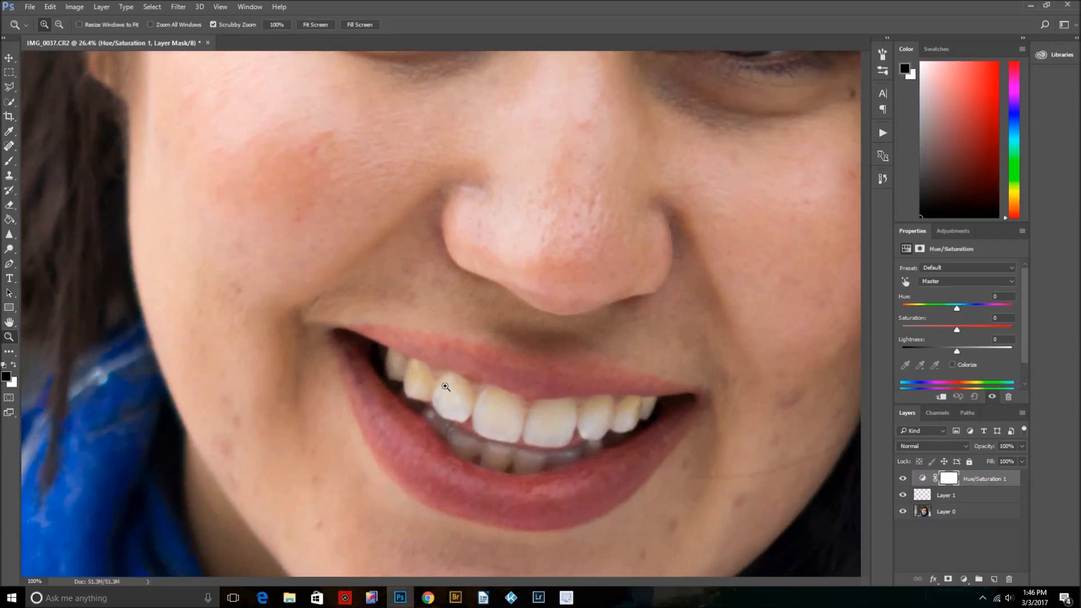
{"action": "left_click_drag", "start_coordinate": [585, 409], "coordinate": [551, 403]}
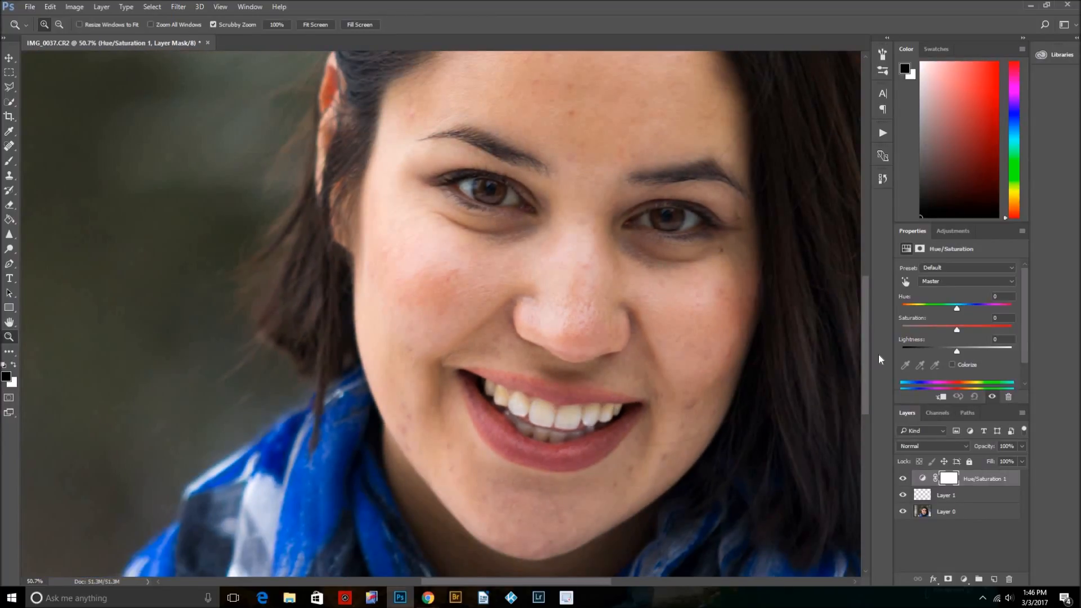
{"action": "left_click", "coordinate": [981, 281]}
{"action": "left_click", "coordinate": [971, 308]}
Sample the yellowish tone of an upper tooth near the mouth's corner as the Hue/Saturation colour range
{"action": "left_click", "coordinate": [905, 365]}
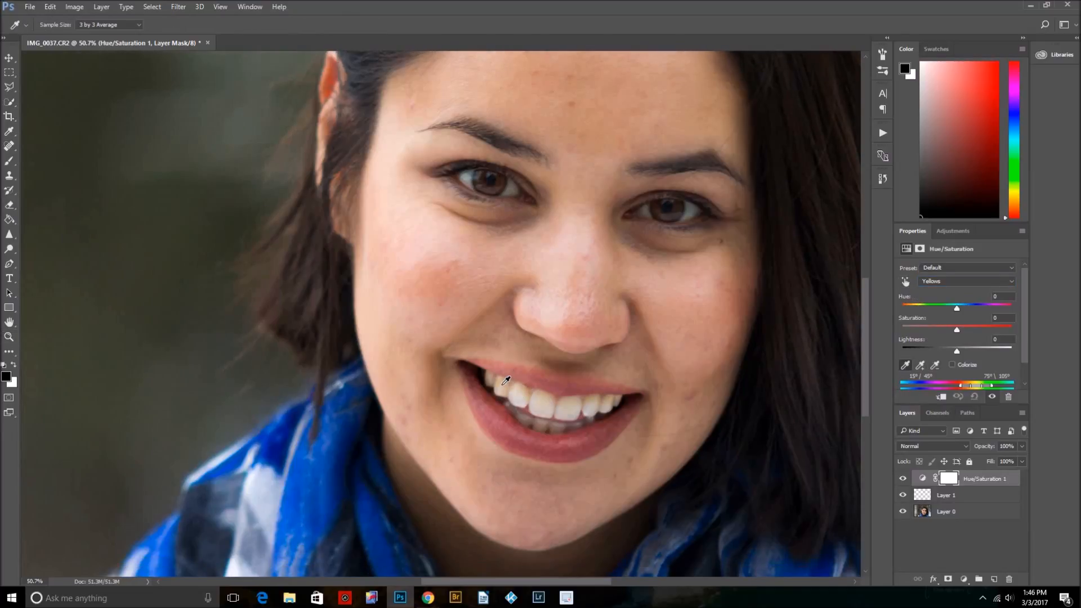
{"action": "left_click", "coordinate": [505, 381]}
{"action": "left_click", "coordinate": [506, 373]}
{"action": "left_click", "coordinate": [506, 374]}
{"action": "left_click", "coordinate": [921, 366]}
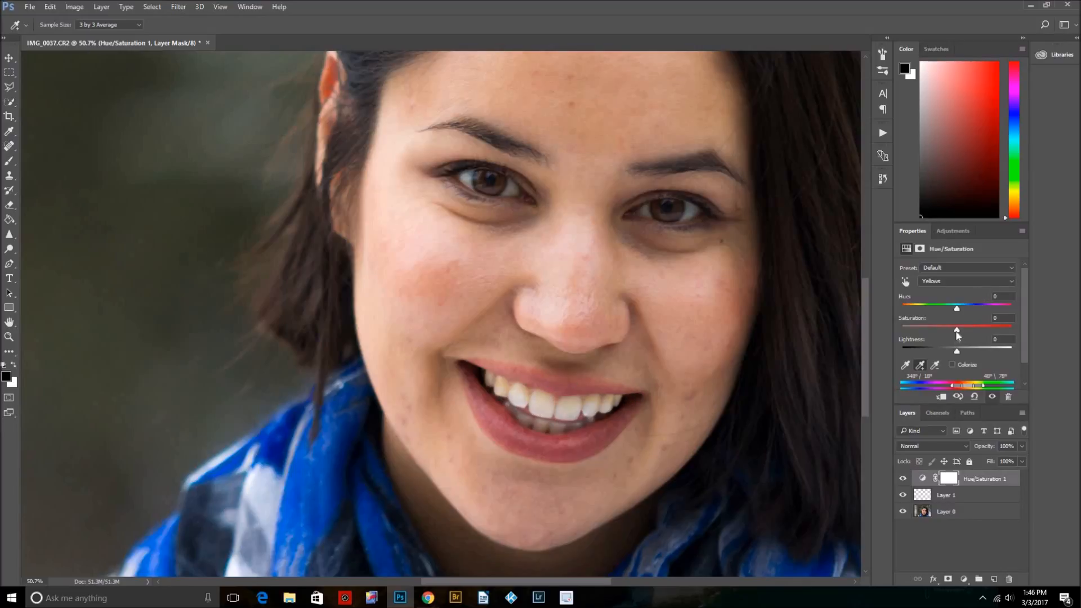
{"action": "mouse_move", "coordinate": [956, 331]}
{"action": "left_mouse_down"}
{"action": "mouse_move", "coordinate": [919, 338]}
{"action": "mouse_move", "coordinate": [958, 337]}
{"action": "left_mouse_up"}
Activate the Hue/Saturation layer's mask and choose the Brush tool with a much smaller tip
{"action": "left_click", "coordinate": [950, 479]}
{"action": "key", "text": "z"}
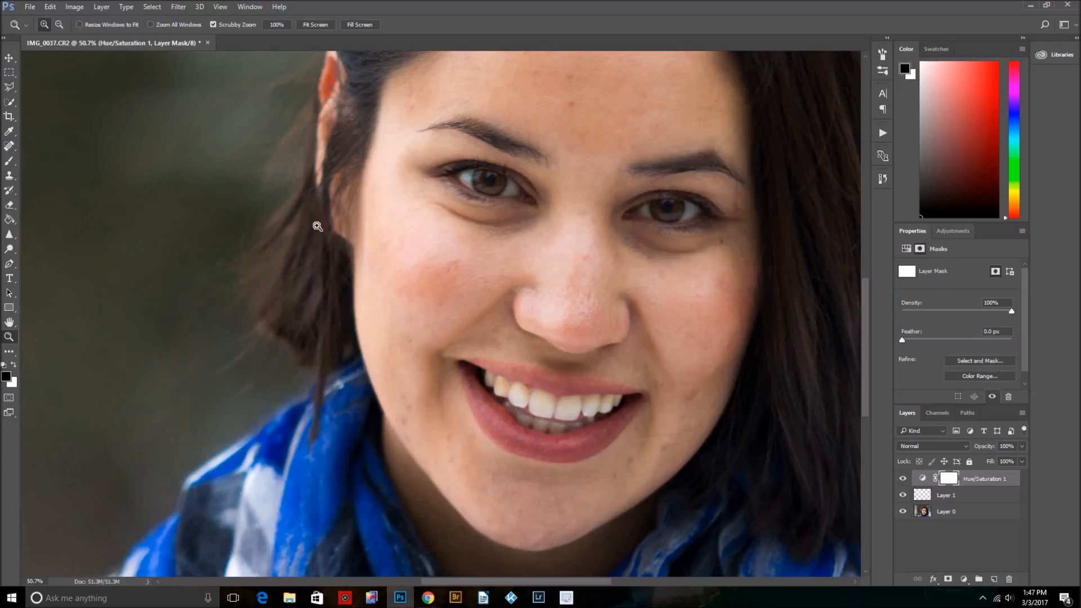
{"action": "left_click", "coordinate": [11, 163]}
{"action": "left_click", "coordinate": [57, 161]}
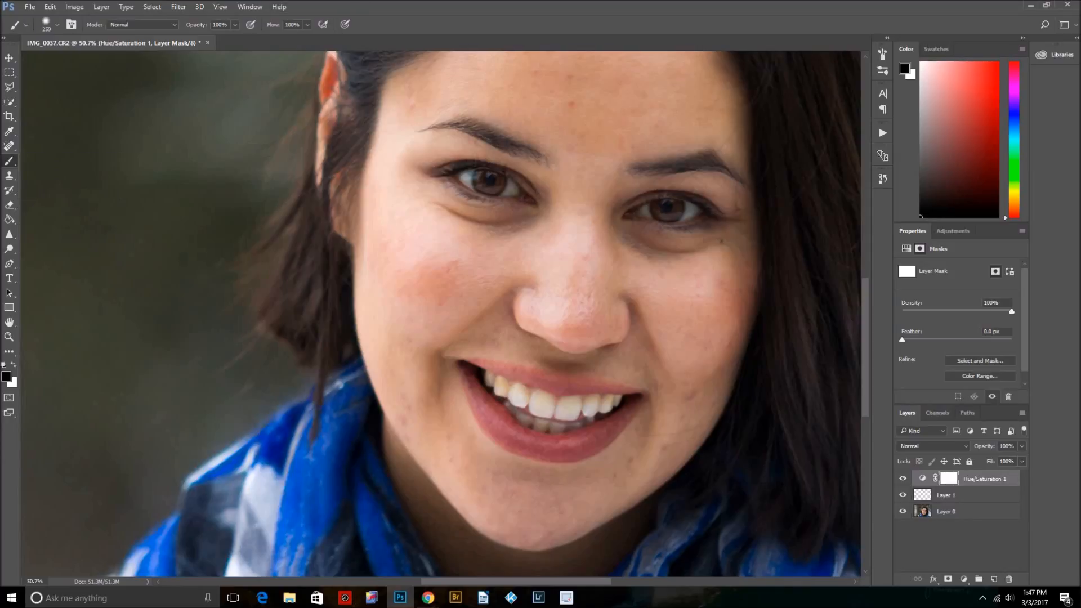
{"action": "key", "text": "bracketleft"}
{"action": "key", "text": "bracketleft"}
{"action": "key", "text": "bracketleft"}
{"action": "key", "text": "bracketleft"}
{"action": "key", "text": "bracketleft"}
Turn the Hue/Saturation layer mask from white to black with Select and Mask
{"action": "right_click", "coordinate": [952, 483]}
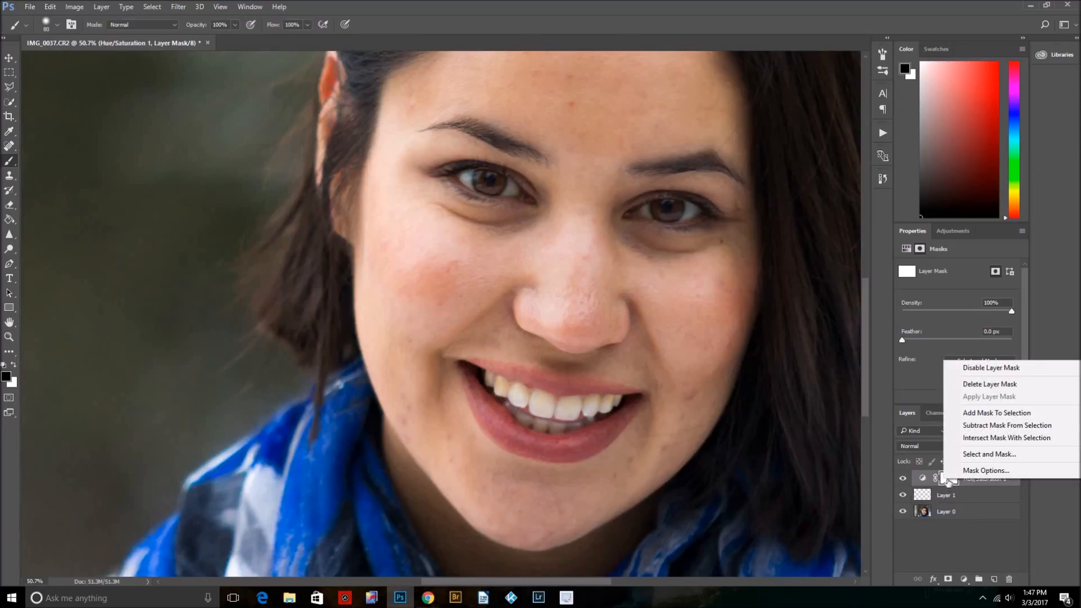
{"action": "left_click", "coordinate": [950, 482]}
{"action": "left_click", "coordinate": [992, 359]}
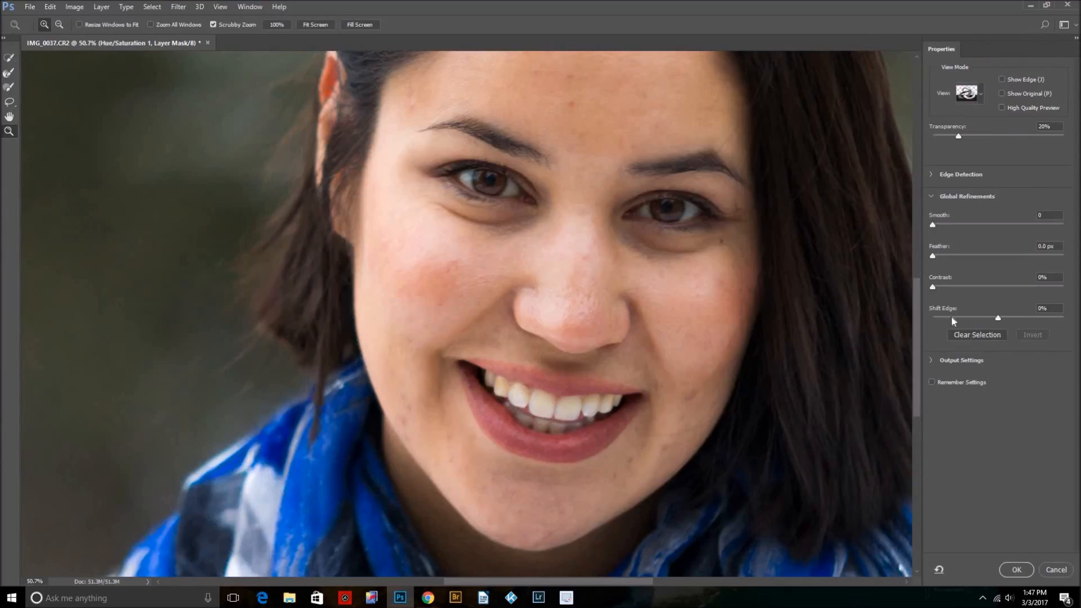
{"action": "left_click", "coordinate": [1015, 571]}
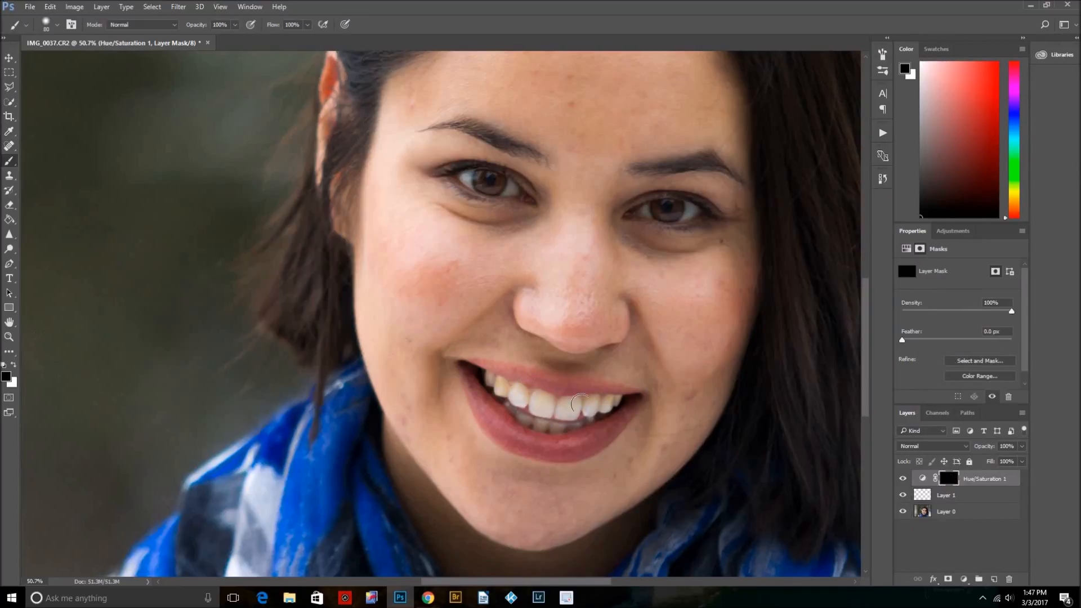
Switch the foreground colour to white and set the brush to 60 px with about 20% hardness
{"action": "key", "text": "x"}
{"action": "key", "text": "x"}
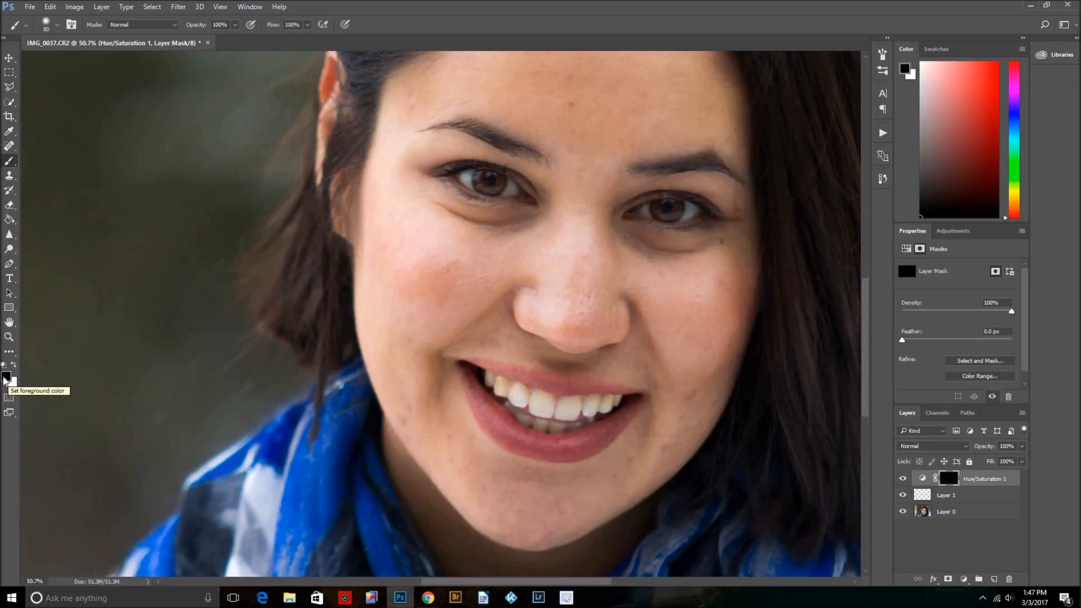
{"action": "key", "text": "x"}
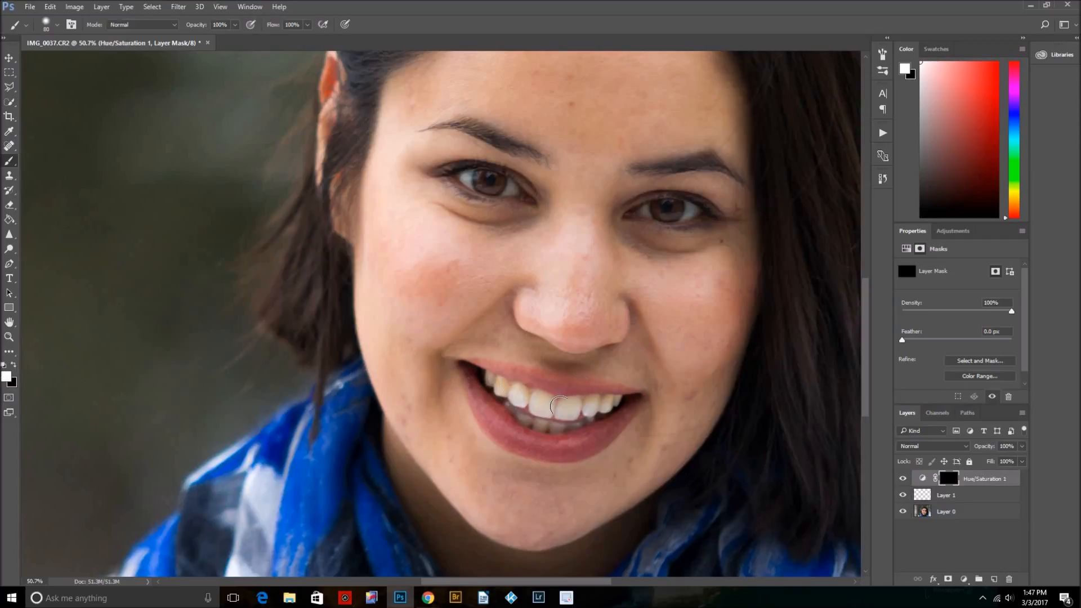
{"action": "key", "text": "bracketleft"}
{"action": "key", "text": "bracketleft"}
{"action": "right_click", "coordinate": [603, 442]}
{"action": "left_click_drag", "start_coordinate": [626, 458], "coordinate": [621, 458]}
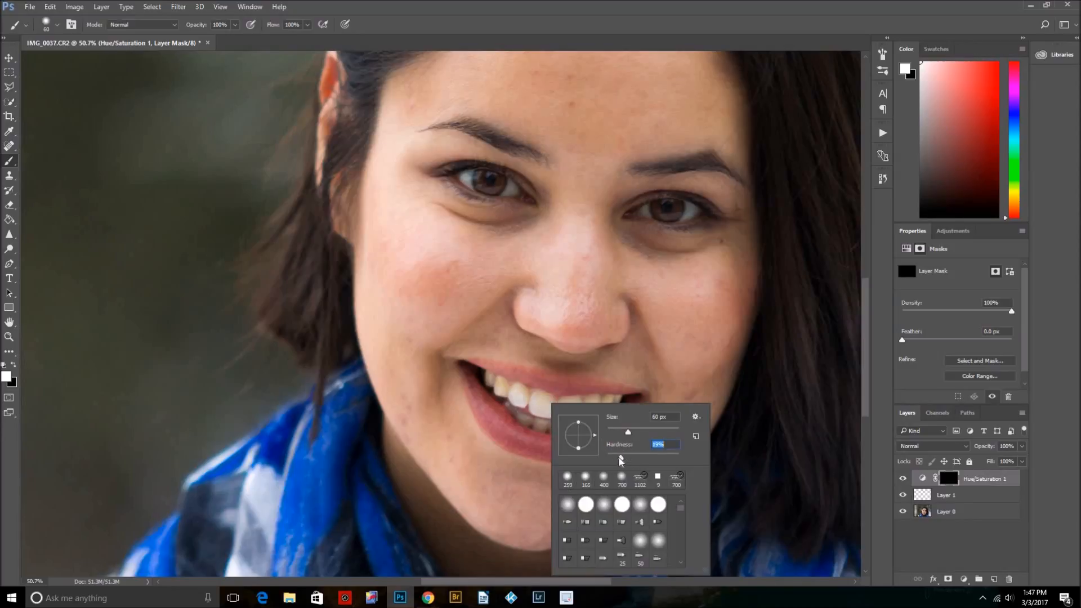
{"action": "key", "text": "Return"}
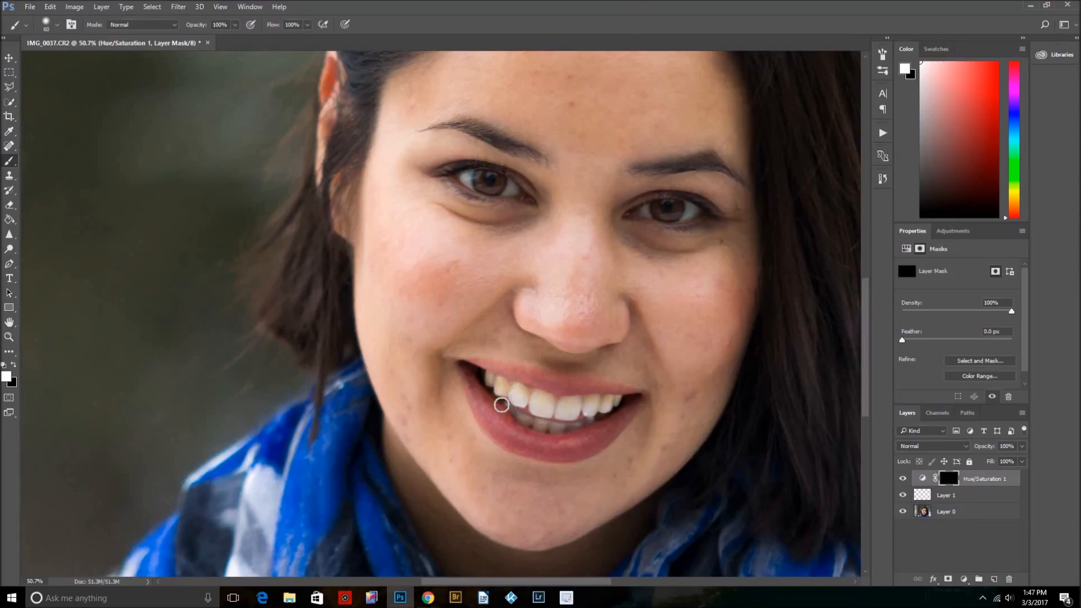
Paint white on the Hue/Saturation mask over the upper teeth, from the mouth's corner to the front teeth
{"action": "key", "text": "z"}
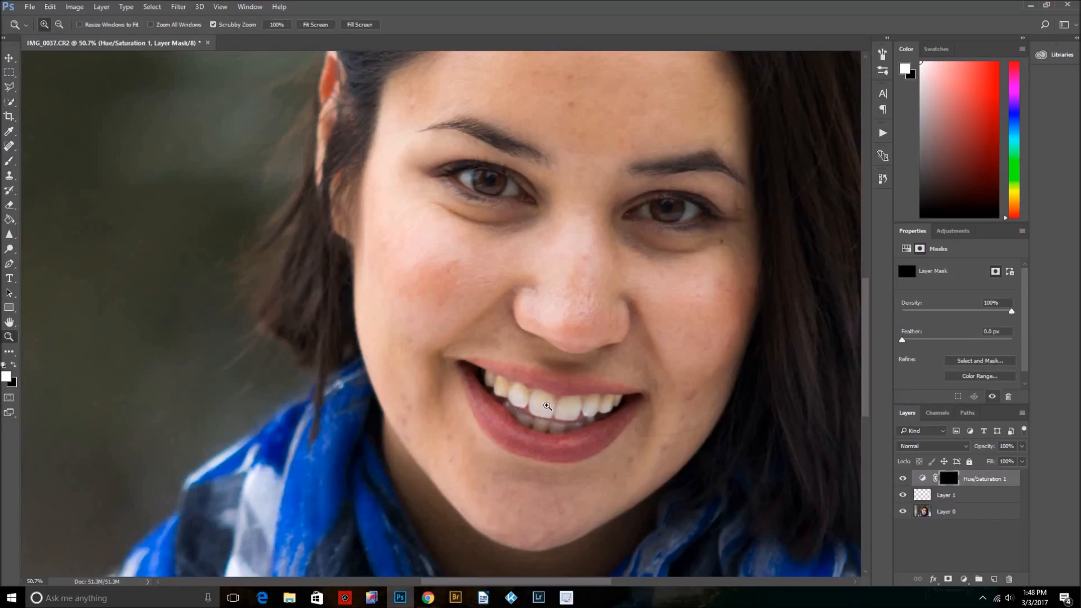
{"action": "left_click", "coordinate": [480, 405]}
{"action": "left_click", "coordinate": [479, 406], "text": "alt"}
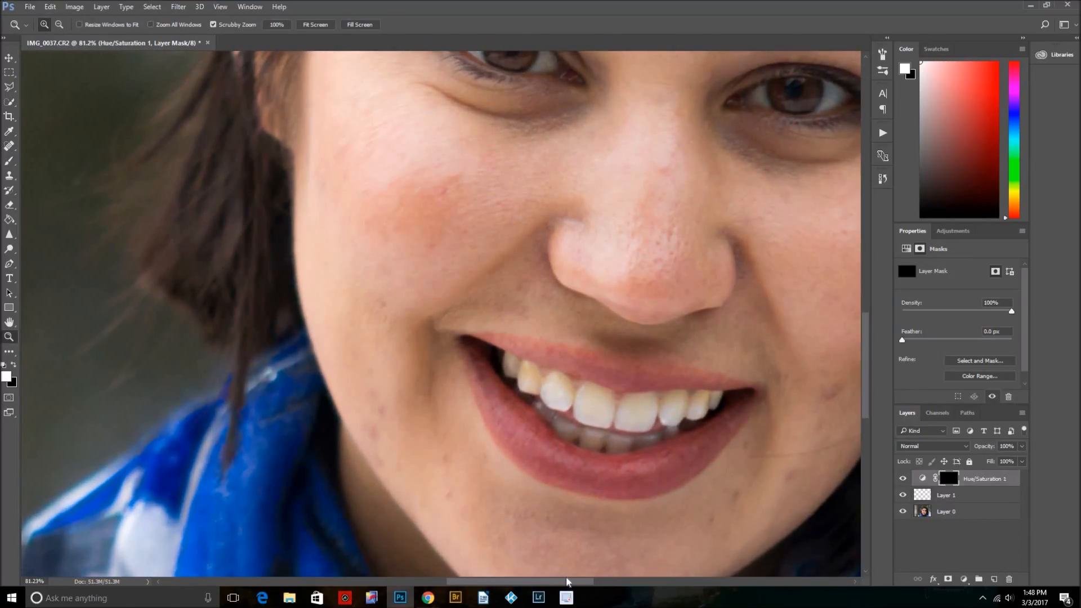
{"action": "scroll", "coordinate": [700, 443], "scroll_direction": "right", "scroll_amount": 4}
{"action": "left_click_drag", "start_coordinate": [866, 393], "coordinate": [865, 400]}
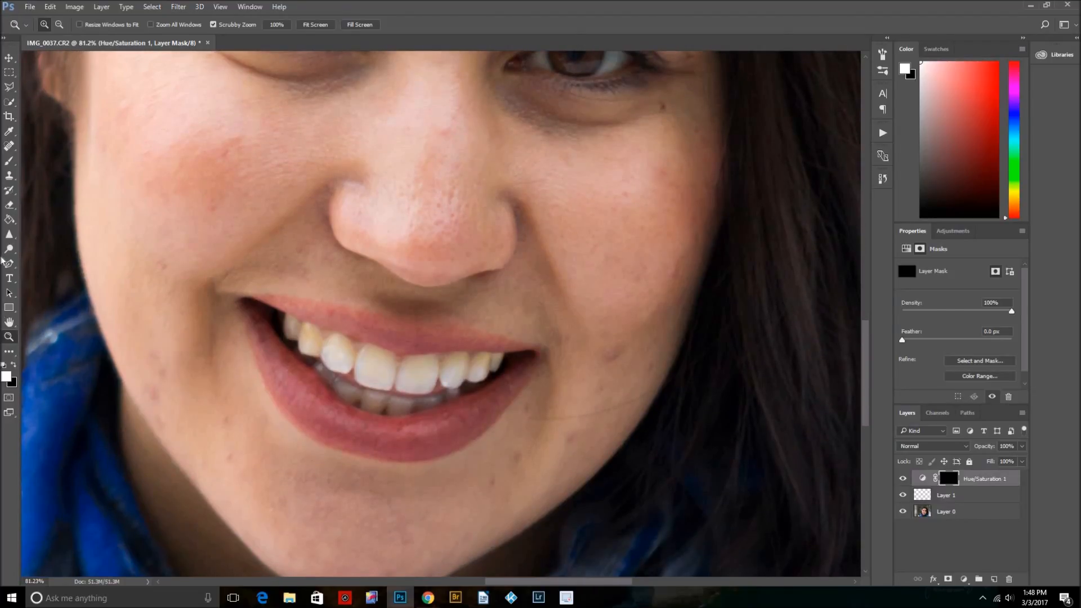
{"action": "key", "text": "b"}
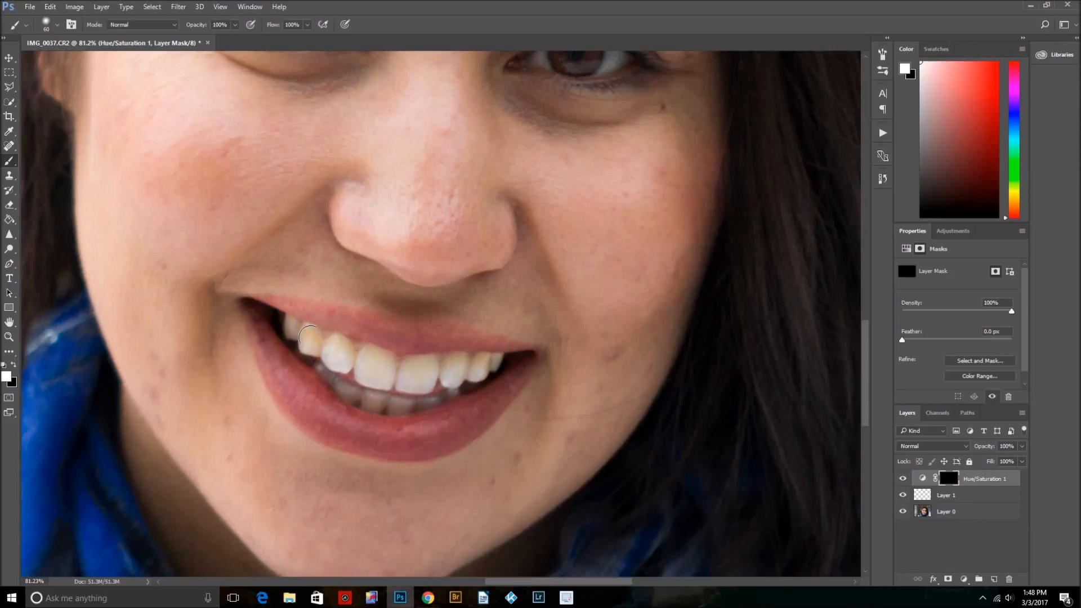
{"action": "left_click_drag", "start_coordinate": [293, 328], "coordinate": [297, 335]}
{"action": "mouse_move", "coordinate": [337, 359]}
{"action": "left_mouse_down"}
{"action": "mouse_move", "coordinate": [366, 370]}
{"action": "mouse_move", "coordinate": [359, 354]}
{"action": "mouse_move", "coordinate": [371, 352]}
{"action": "mouse_move", "coordinate": [385, 355]}
{"action": "mouse_move", "coordinate": [384, 373]}
{"action": "mouse_move", "coordinate": [365, 374]}
{"action": "mouse_move", "coordinate": [411, 379]}
{"action": "mouse_move", "coordinate": [489, 360]}
{"action": "mouse_move", "coordinate": [403, 366]}
{"action": "mouse_move", "coordinate": [418, 364]}
{"action": "mouse_move", "coordinate": [416, 399]}
{"action": "left_mouse_up"}
Reduce the brush to 35 px and paint the remaining upper and lower teeth into the mask
{"action": "key", "text": "bracketleft"}
{"action": "key", "text": "bracketleft"}
{"action": "key", "text": "bracketleft"}
{"action": "key", "text": "bracketleft"}
{"action": "mouse_move", "coordinate": [450, 393]}
{"action": "left_mouse_down"}
{"action": "mouse_move", "coordinate": [370, 406]}
{"action": "mouse_move", "coordinate": [321, 370]}
{"action": "mouse_move", "coordinate": [350, 391]}
{"action": "mouse_move", "coordinate": [435, 403]}
{"action": "mouse_move", "coordinate": [353, 397]}
{"action": "mouse_move", "coordinate": [405, 397]}
{"action": "left_mouse_up"}
{"action": "right_click", "coordinate": [425, 265]}
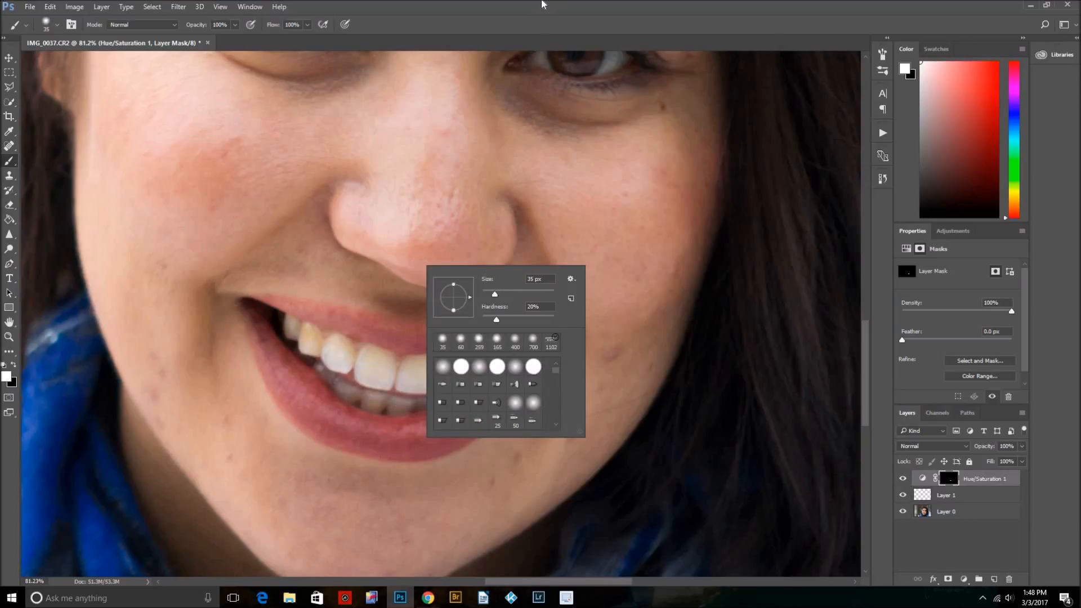
{"action": "left_click", "coordinate": [330, 385]}
{"action": "mouse_move", "coordinate": [452, 366]}
{"action": "left_mouse_down"}
{"action": "mouse_move", "coordinate": [479, 375]}
{"action": "mouse_move", "coordinate": [485, 360]}
{"action": "mouse_move", "coordinate": [471, 361]}
{"action": "mouse_move", "coordinate": [471, 370]}
{"action": "mouse_move", "coordinate": [500, 360]}
{"action": "left_mouse_up"}
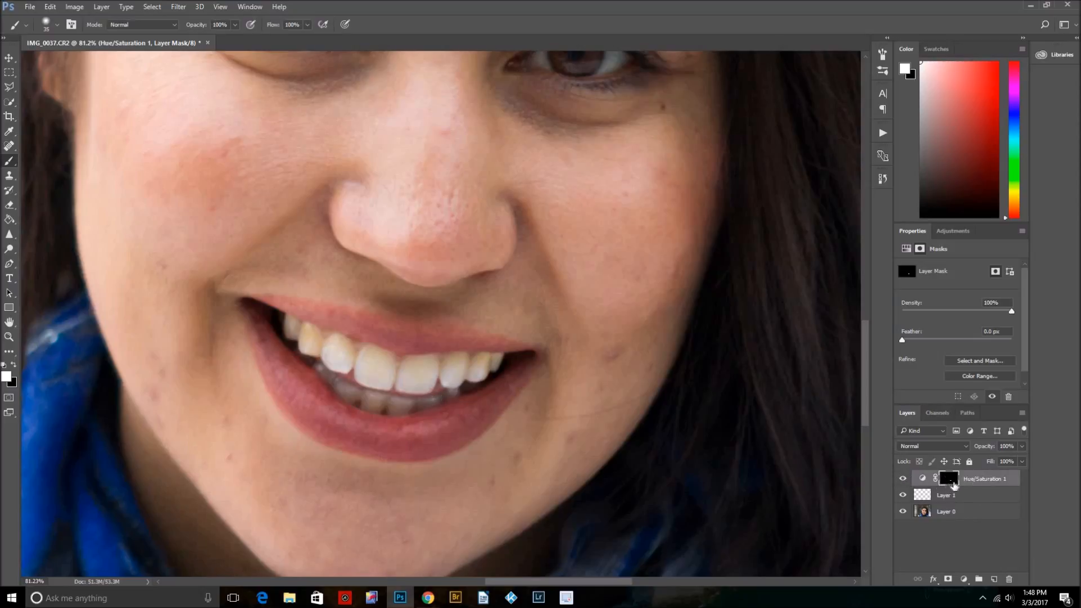
Set the Hue/Saturation layer's Yellows to Saturation -11 and Lightness +25 to whiten the teeth
{"action": "left_click", "coordinate": [922, 479]}
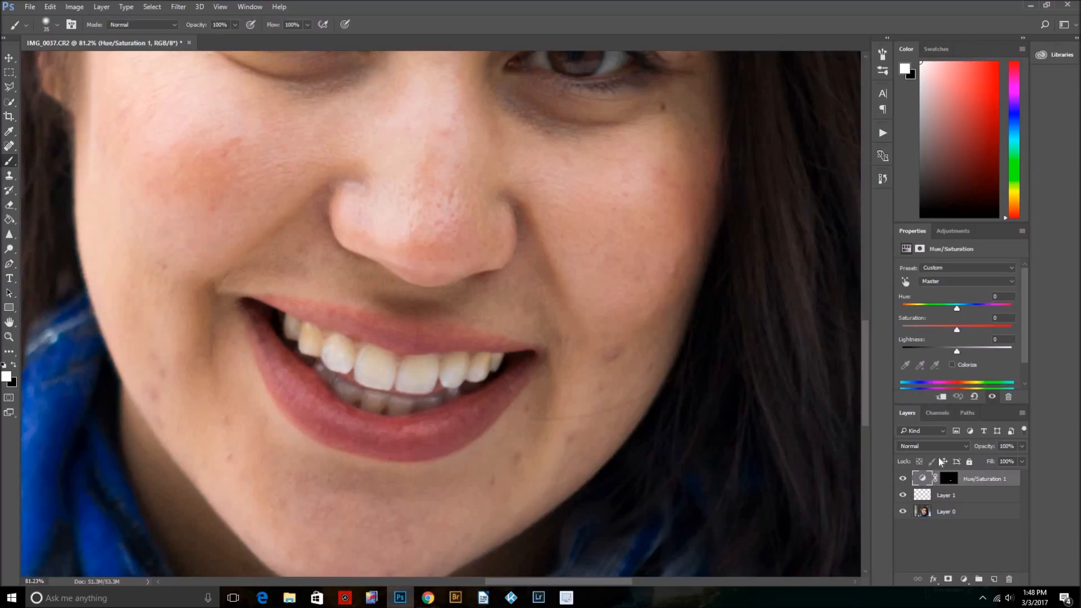
{"action": "left_click", "coordinate": [954, 282]}
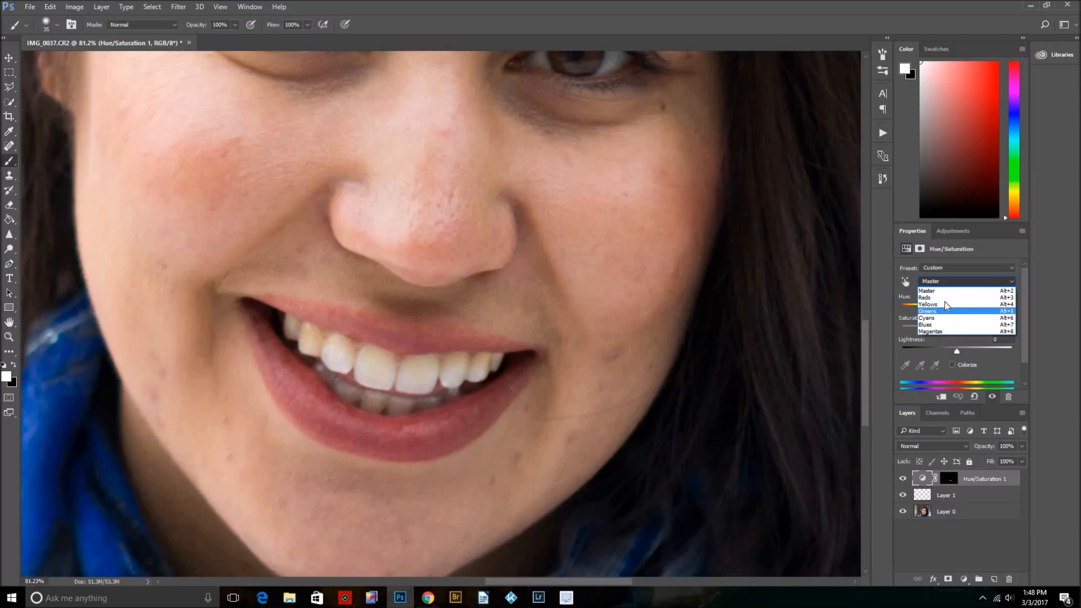
{"action": "left_click", "coordinate": [954, 304]}
{"action": "left_click_drag", "start_coordinate": [952, 333], "coordinate": [937, 335]}
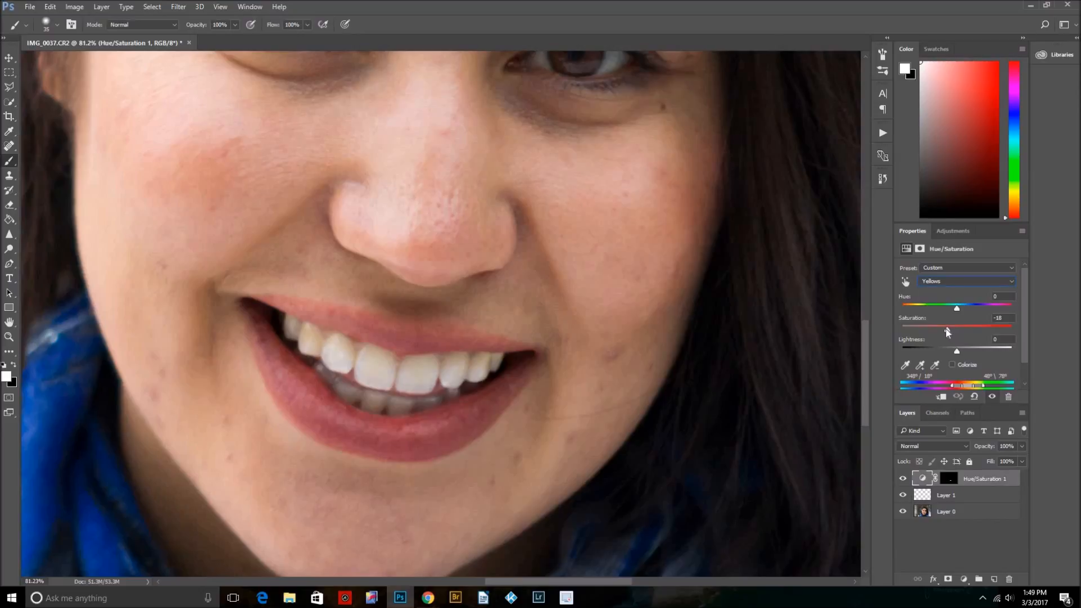
{"action": "left_click_drag", "start_coordinate": [946, 333], "coordinate": [890, 338]}
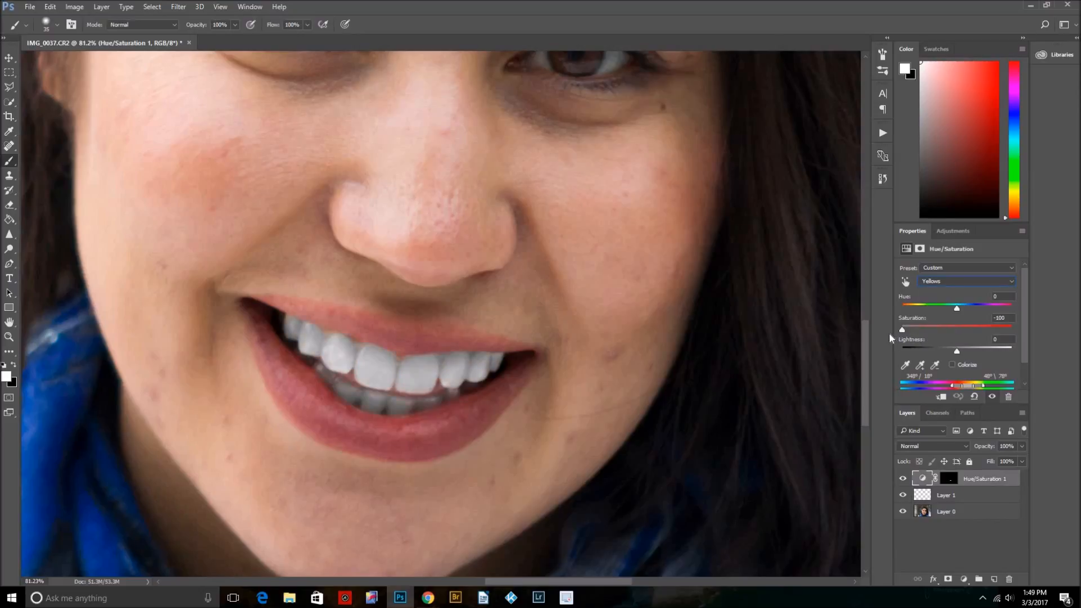
{"action": "left_click", "coordinate": [908, 335]}
{"action": "left_click", "coordinate": [947, 334]}
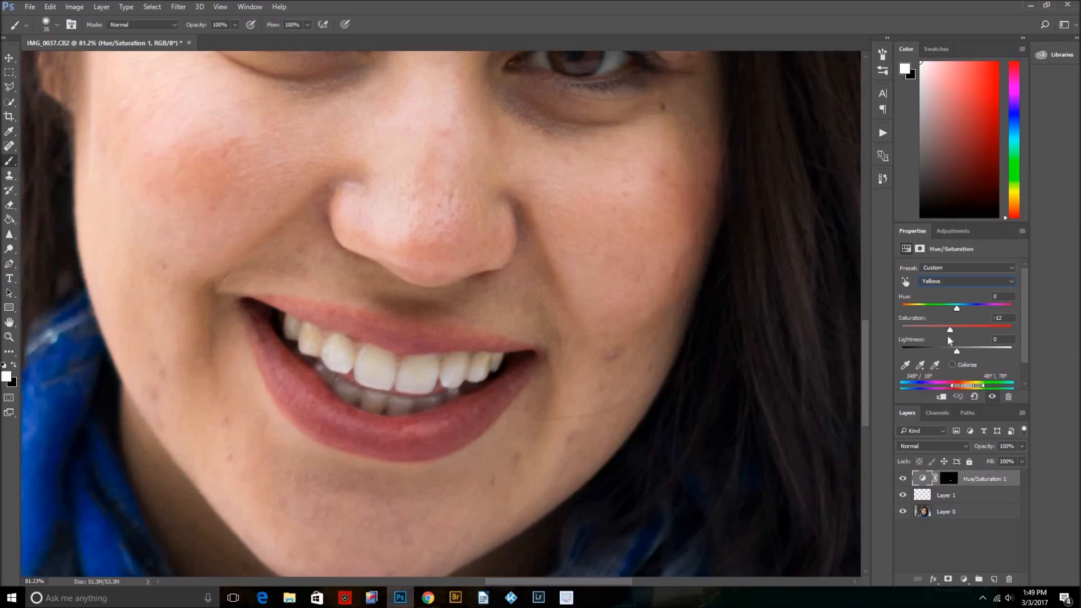
{"action": "left_click_drag", "start_coordinate": [959, 350], "coordinate": [972, 349]}
Examine the whitened teeth both in the whole portrait and close up
{"action": "left_click", "coordinate": [10, 338]}
{"action": "left_click_drag", "start_coordinate": [389, 350], "coordinate": [341, 340]}
{"action": "scroll", "coordinate": [430, 329], "scroll_direction": "down", "scroll_amount": 6}
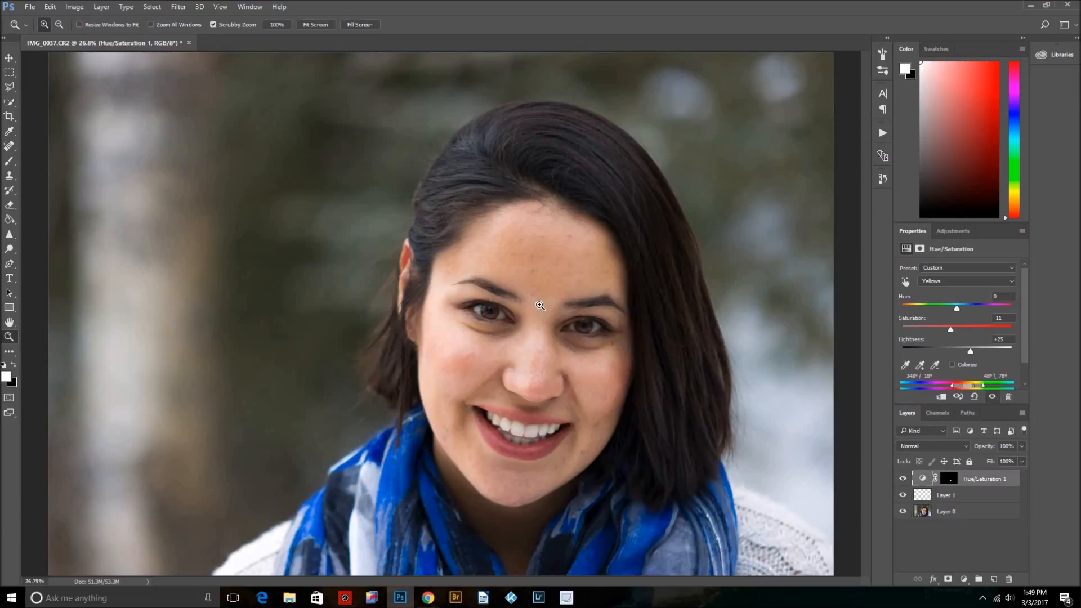
{"action": "scroll", "coordinate": [591, 395], "scroll_direction": "up", "scroll_amount": 6}
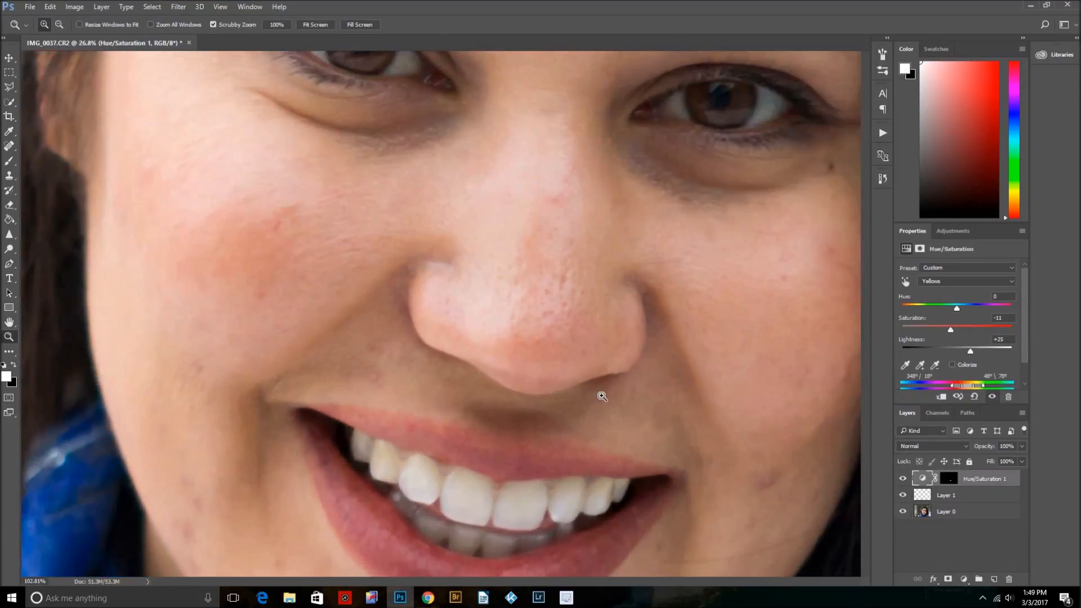
{"action": "scroll", "coordinate": [607, 406], "scroll_direction": "down", "scroll_amount": 3}
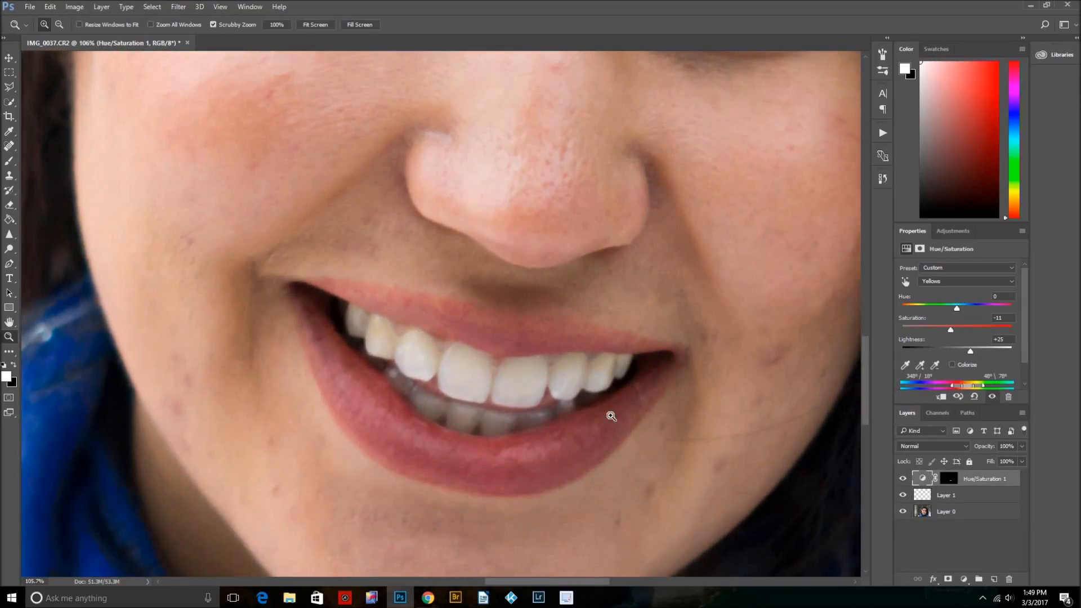
{"action": "scroll", "coordinate": [610, 416], "scroll_direction": "down", "scroll_amount": 1}
{"action": "left_click_drag", "start_coordinate": [698, 364], "coordinate": [677, 319]}
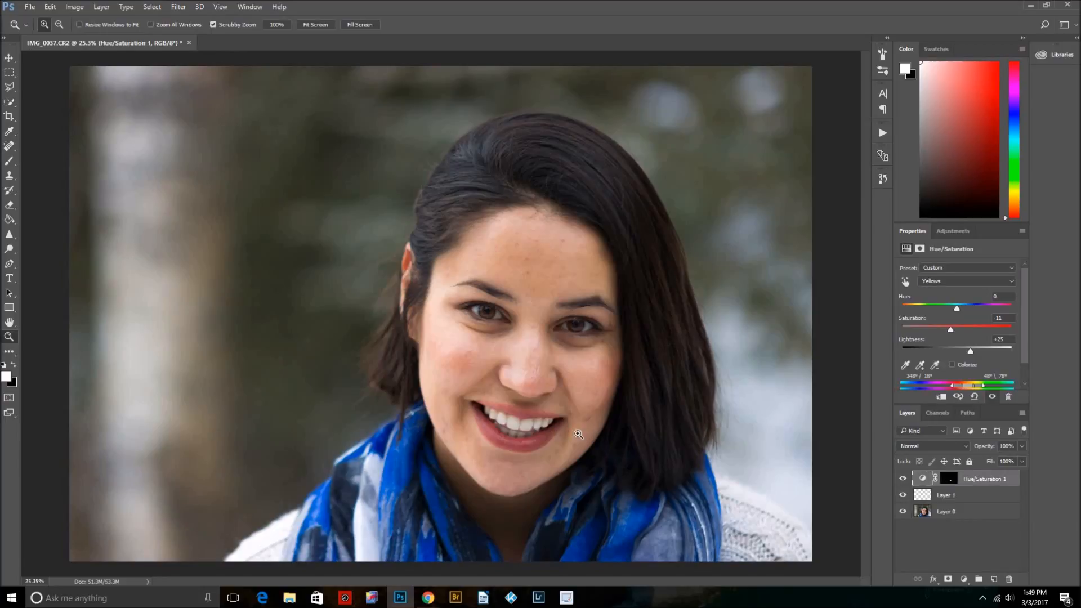
Trace an outline around all the visible teeth with the Magnetic Lasso
{"action": "mouse_move", "coordinate": [576, 431]}
{"action": "left_mouse_down"}
{"action": "mouse_move", "coordinate": [603, 415]}
{"action": "mouse_move", "coordinate": [630, 419]}
{"action": "left_mouse_up"}
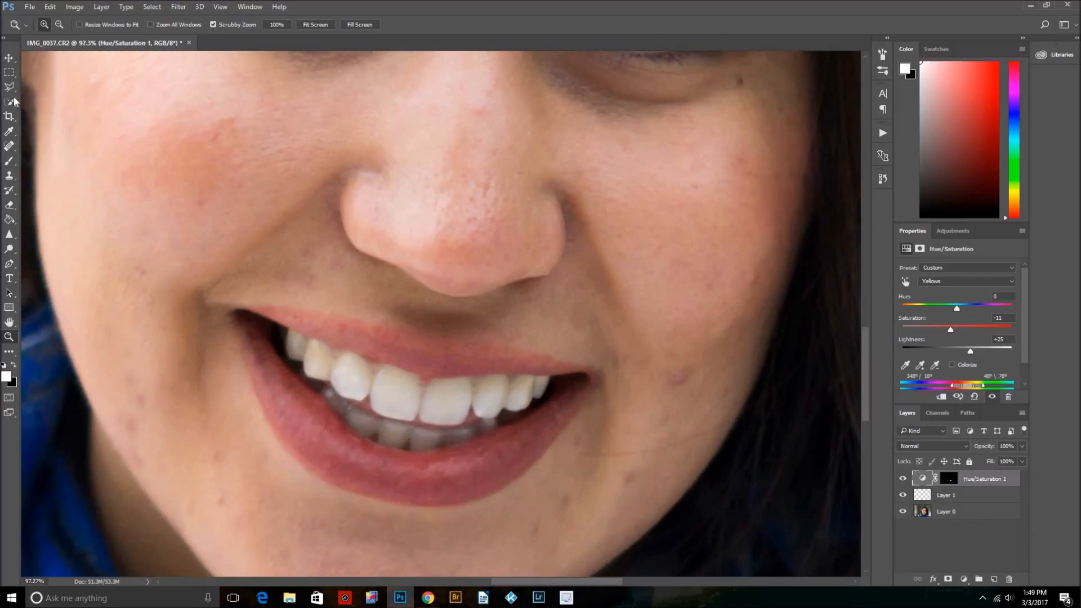
{"action": "left_click_drag", "start_coordinate": [9, 87], "coordinate": [66, 109]}
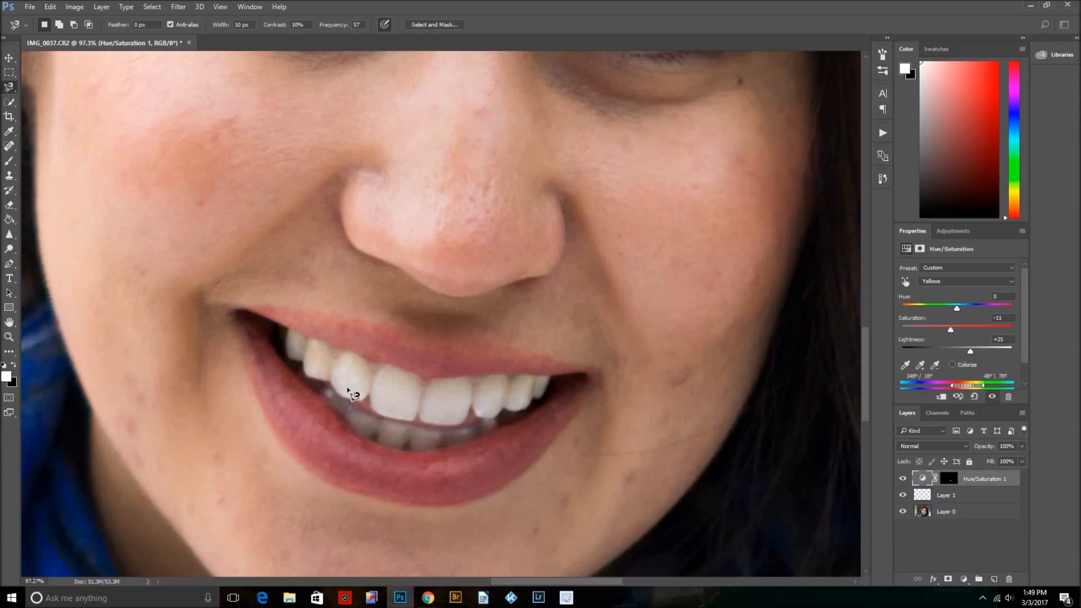
{"action": "left_click", "coordinate": [302, 370]}
{"action": "left_click", "coordinate": [295, 327]}
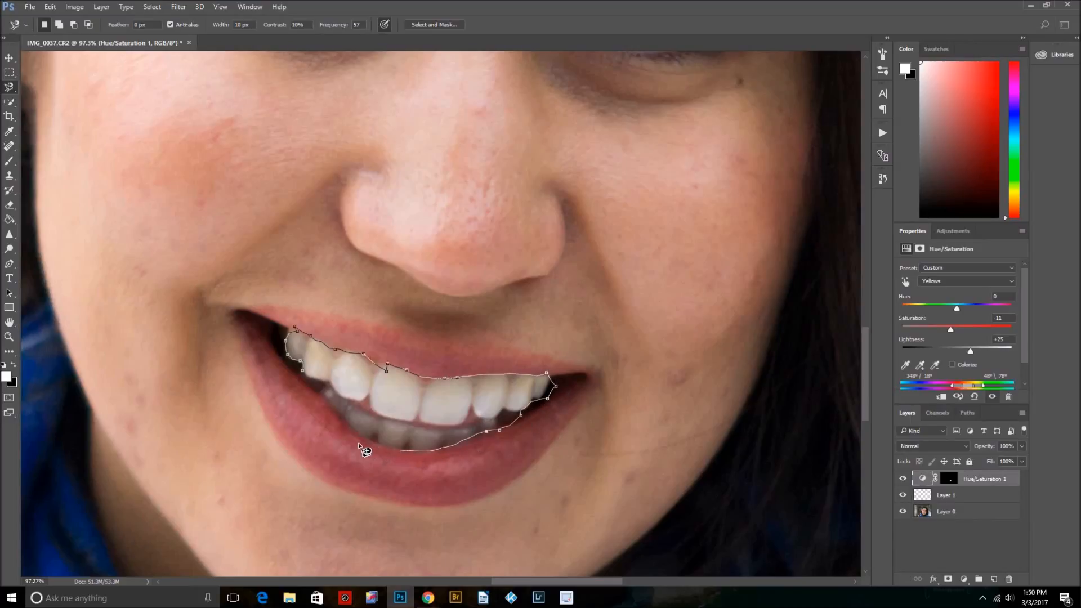
{"action": "double_click", "coordinate": [303, 370]}
{"action": "left_click", "coordinate": [291, 357]}
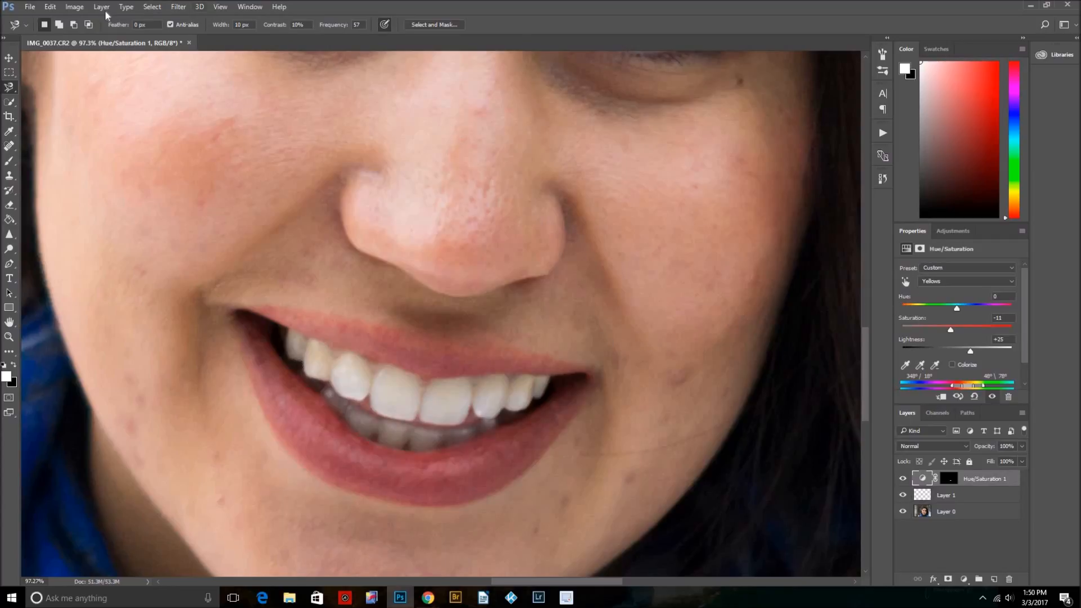
Review the list of past edits in the document's history
{"action": "left_click", "coordinate": [50, 12]}
{"action": "mouse_move", "coordinate": [73, 8]}
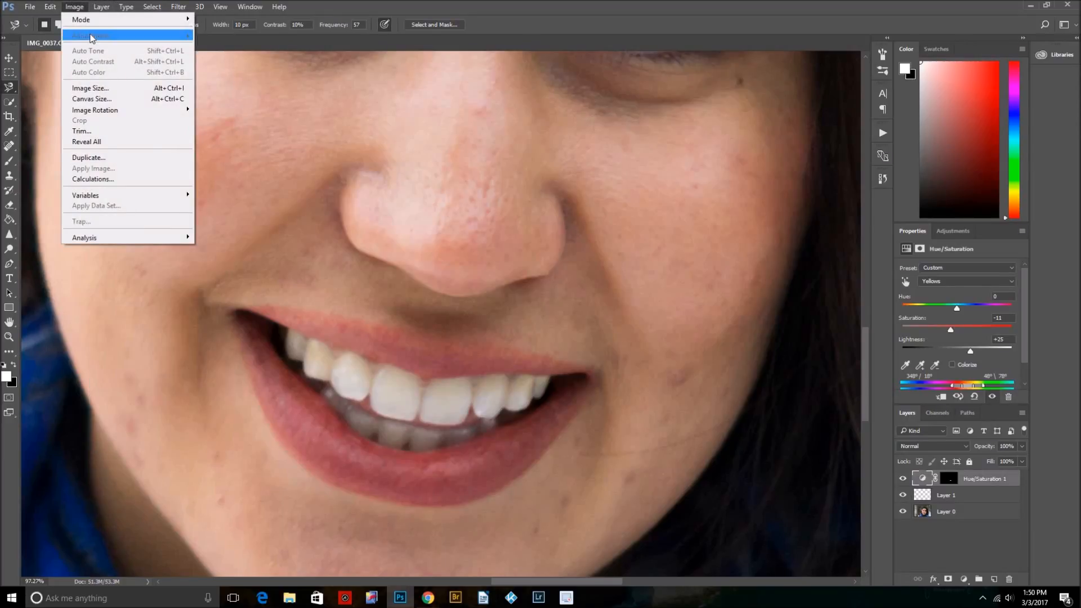
{"action": "left_click", "coordinate": [786, 231]}
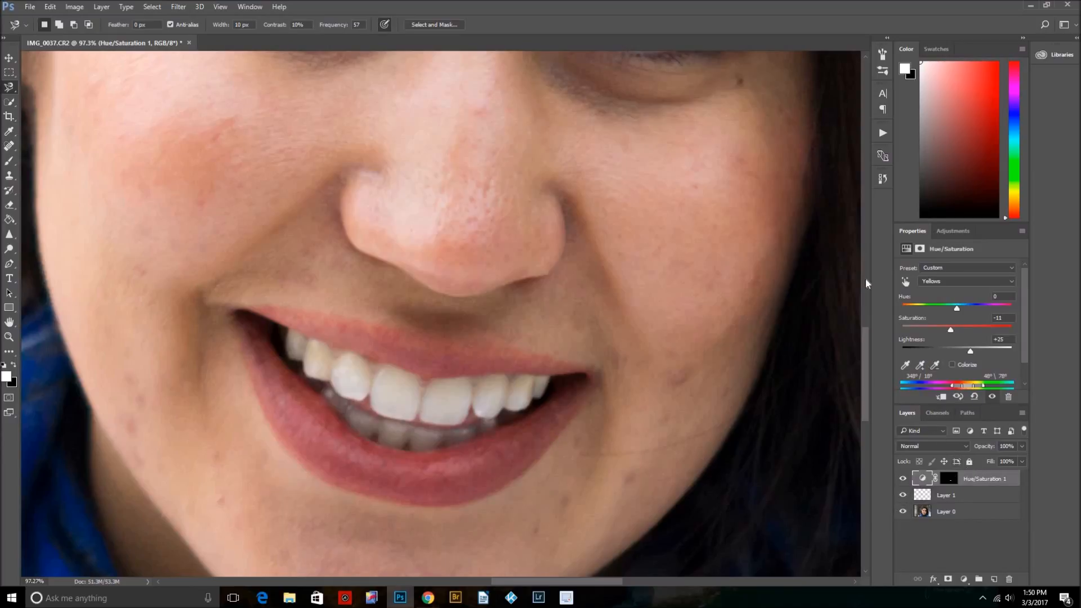
{"action": "left_click", "coordinate": [883, 178]}
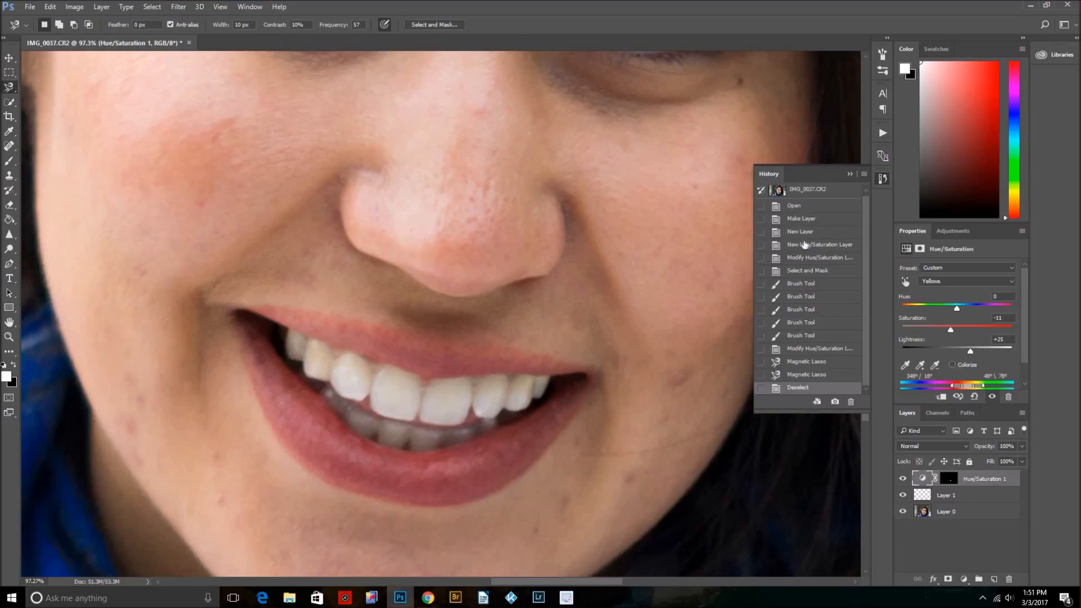
{"action": "left_click", "coordinate": [851, 175]}
Compare the whole portrait with and without the Hue/Saturation layer
{"action": "left_click", "coordinate": [10, 338]}
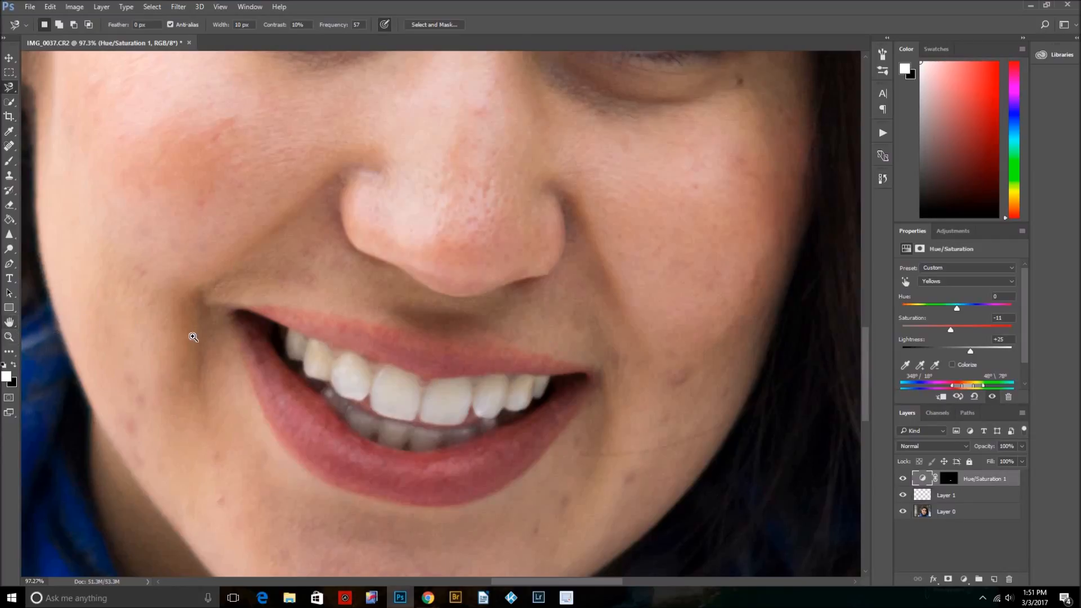
{"action": "scroll", "coordinate": [433, 324], "scroll_direction": "down", "scroll_amount": 8}
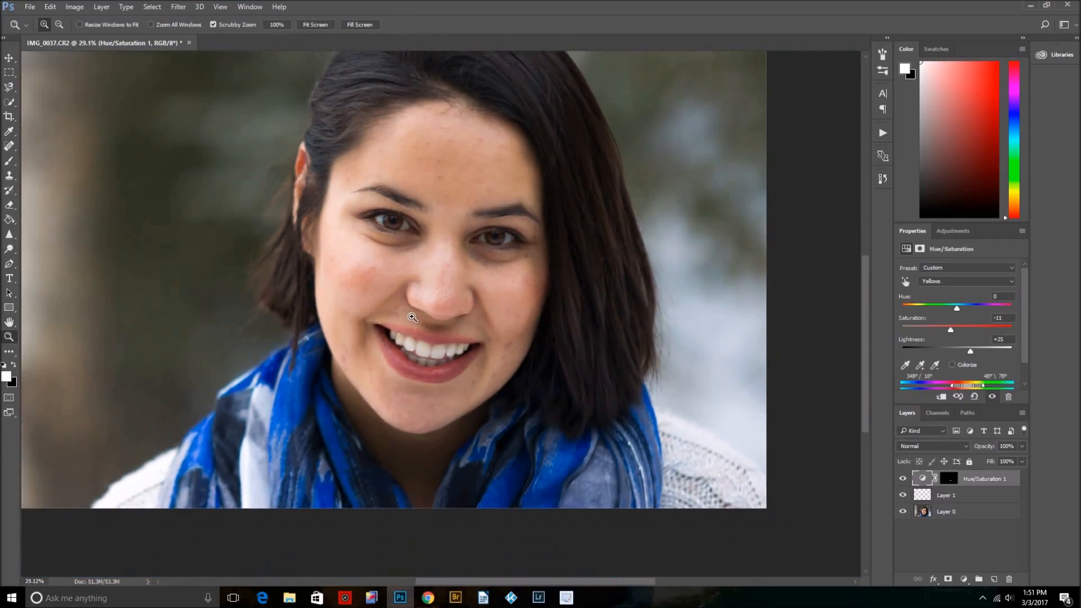
{"action": "key", "text": "ctrl+0"}
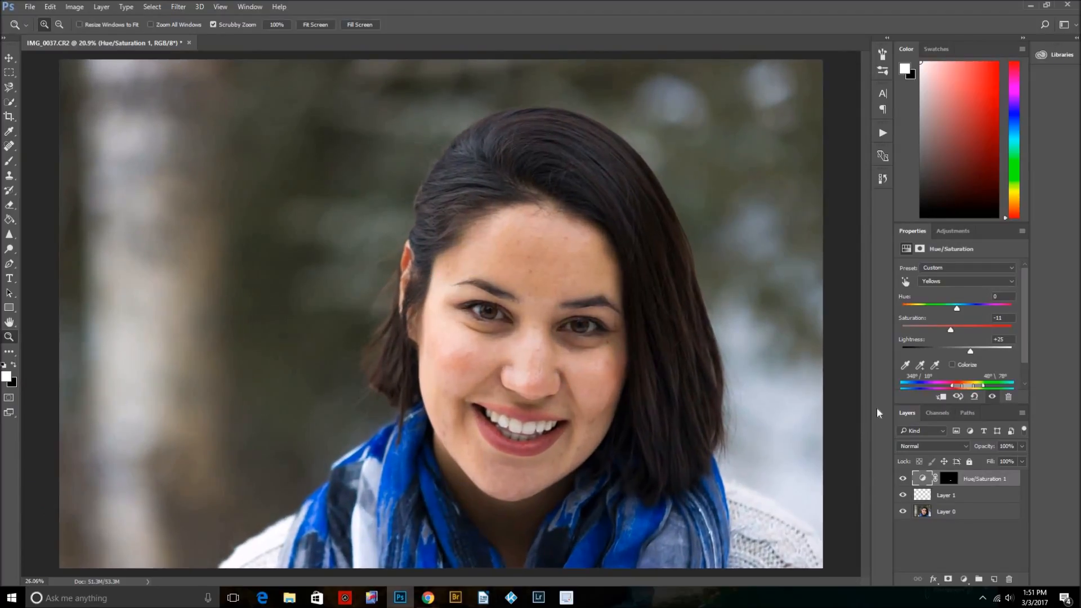
{"action": "left_click", "coordinate": [902, 479]}
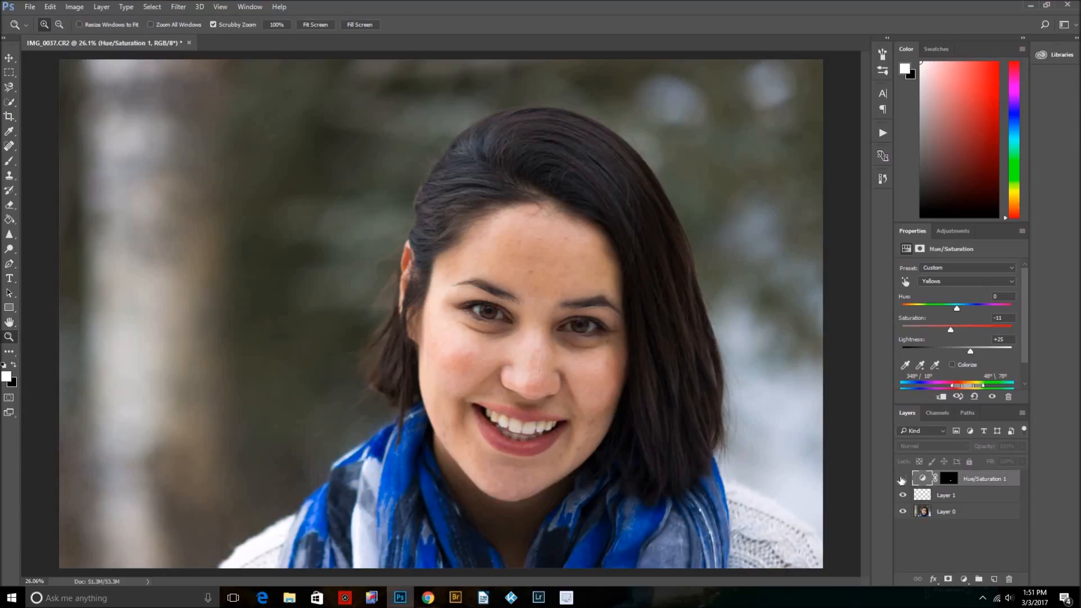
{"action": "left_click", "coordinate": [902, 479]}
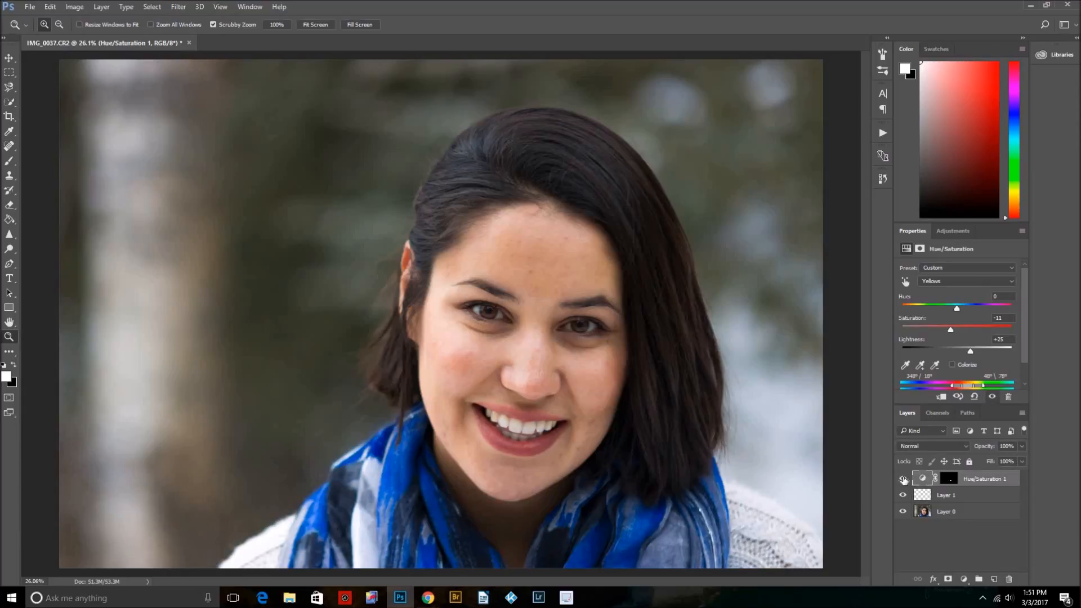
Target the Hue/Saturation layer's mask with a black 15 px brush at about 60% hardness, ready for refining around the teeth
{"action": "left_click", "coordinate": [950, 479]}
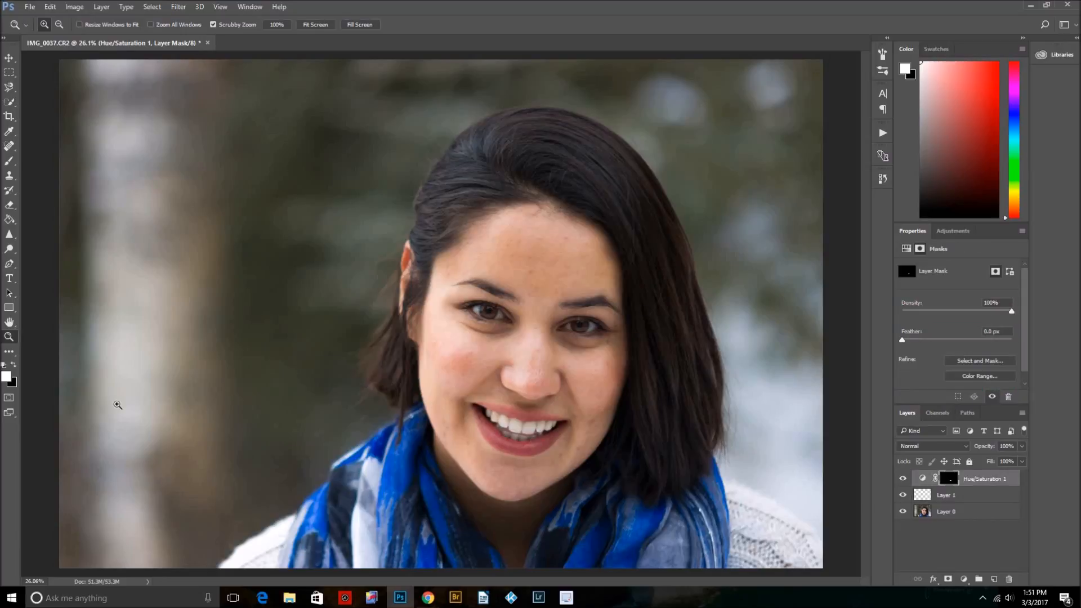
{"action": "left_click_drag", "start_coordinate": [521, 439], "coordinate": [566, 360]}
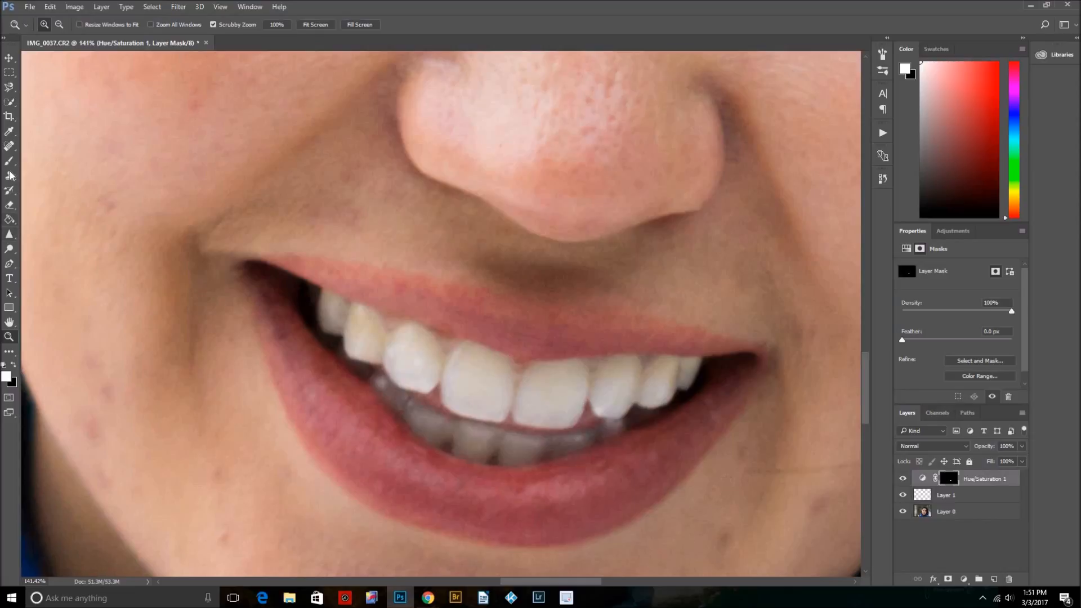
{"action": "key", "text": "b"}
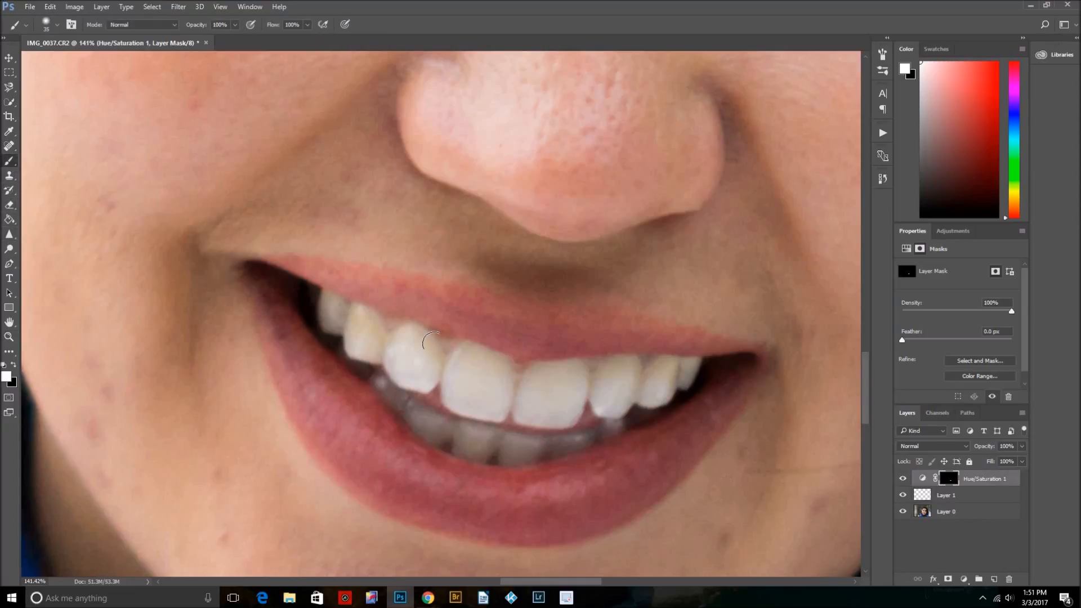
{"action": "right_click", "coordinate": [510, 400]}
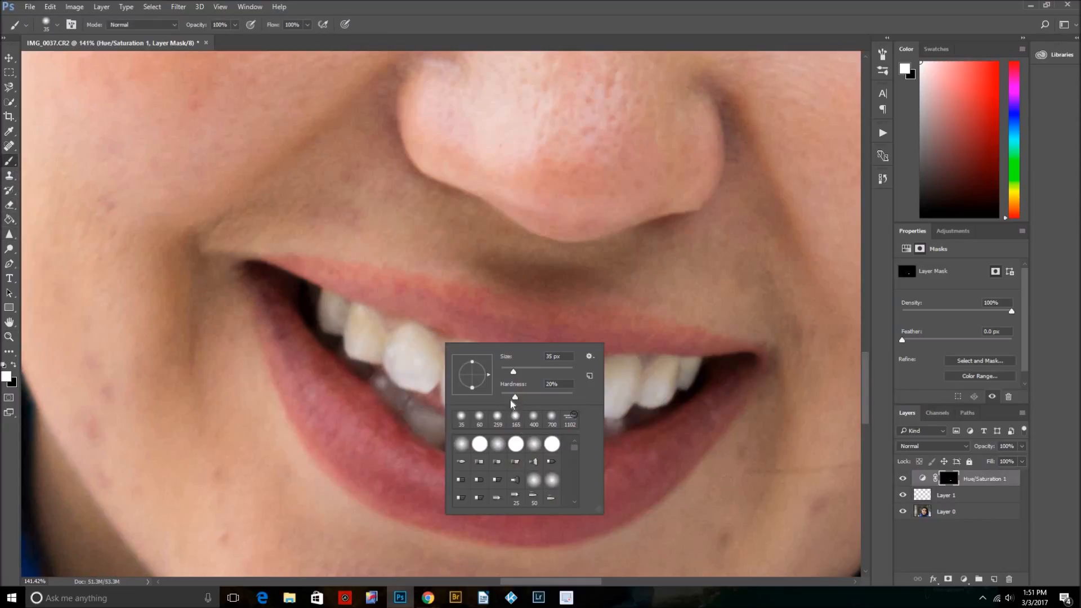
{"action": "left_click_drag", "start_coordinate": [546, 397], "coordinate": [547, 397]}
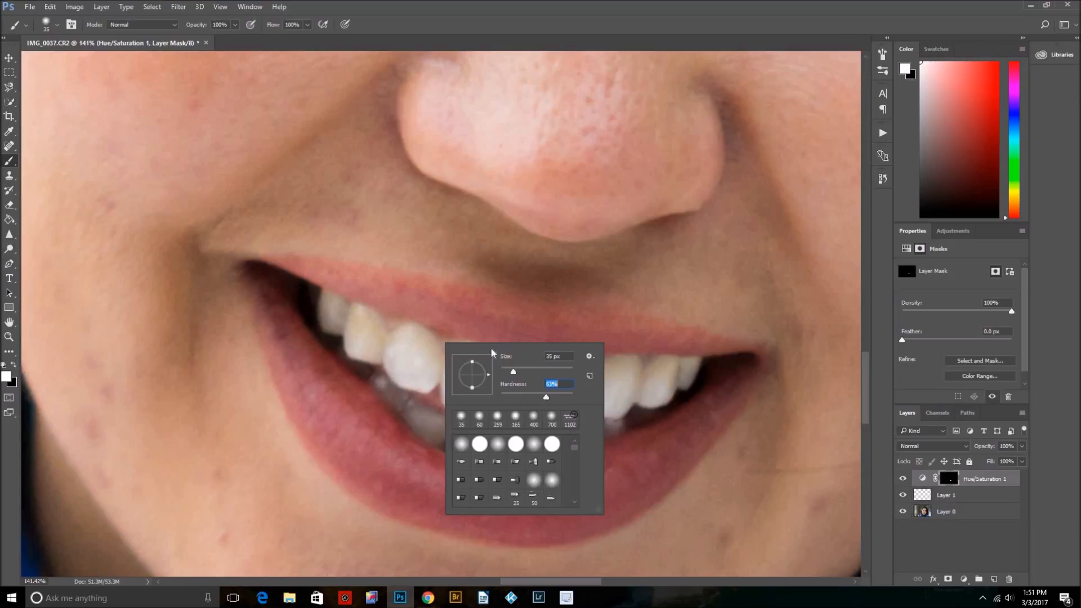
{"action": "left_click", "coordinate": [450, 336]}
{"action": "key", "text": "bracketleft"}
{"action": "key", "text": "bracketleft"}
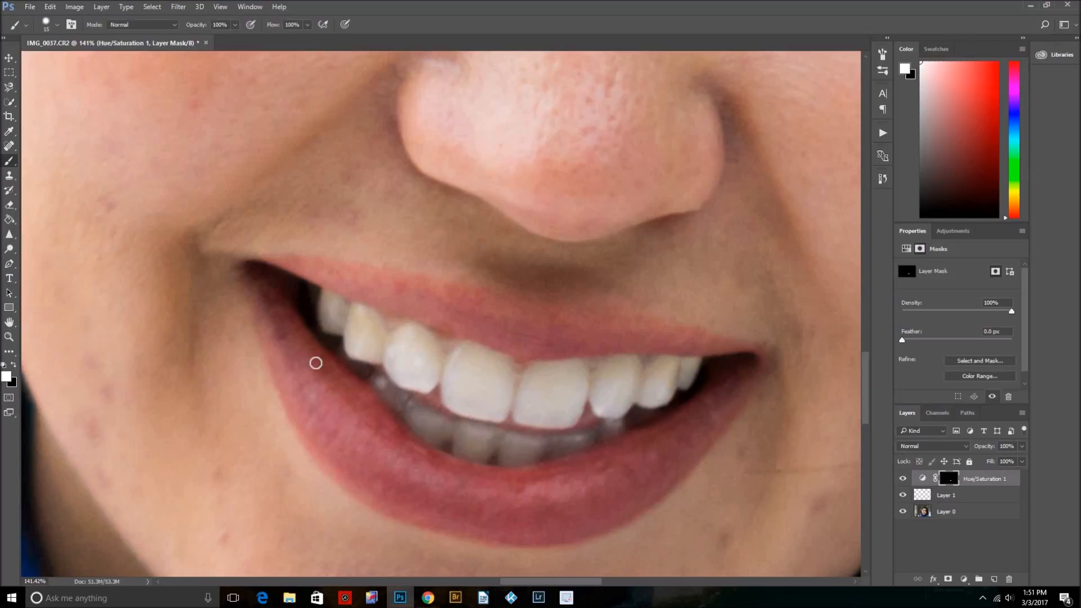
{"action": "key", "text": "x"}
Examine the teeth in the whole portrait and the skin around the eyes and forehead close up
{"action": "left_click", "coordinate": [12, 336]}
{"action": "left_click_drag", "start_coordinate": [385, 353], "coordinate": [253, 342]}
{"action": "left_click_drag", "start_coordinate": [438, 336], "coordinate": [466, 337]}
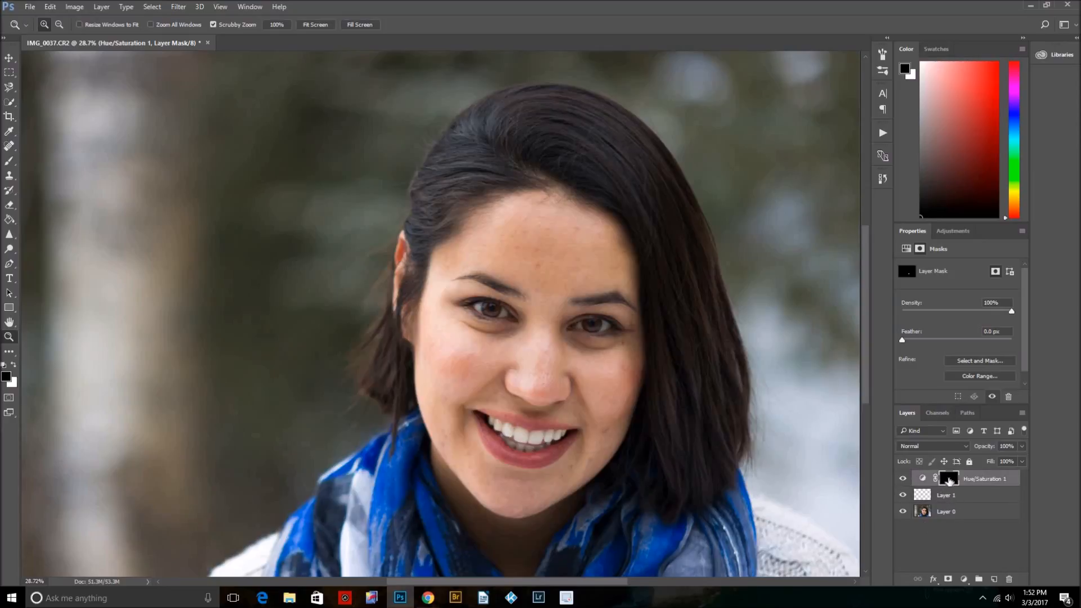
{"action": "mouse_move", "coordinate": [753, 439]}
{"action": "left_mouse_down"}
{"action": "mouse_move", "coordinate": [735, 432]}
{"action": "mouse_move", "coordinate": [751, 428]}
{"action": "left_mouse_up"}
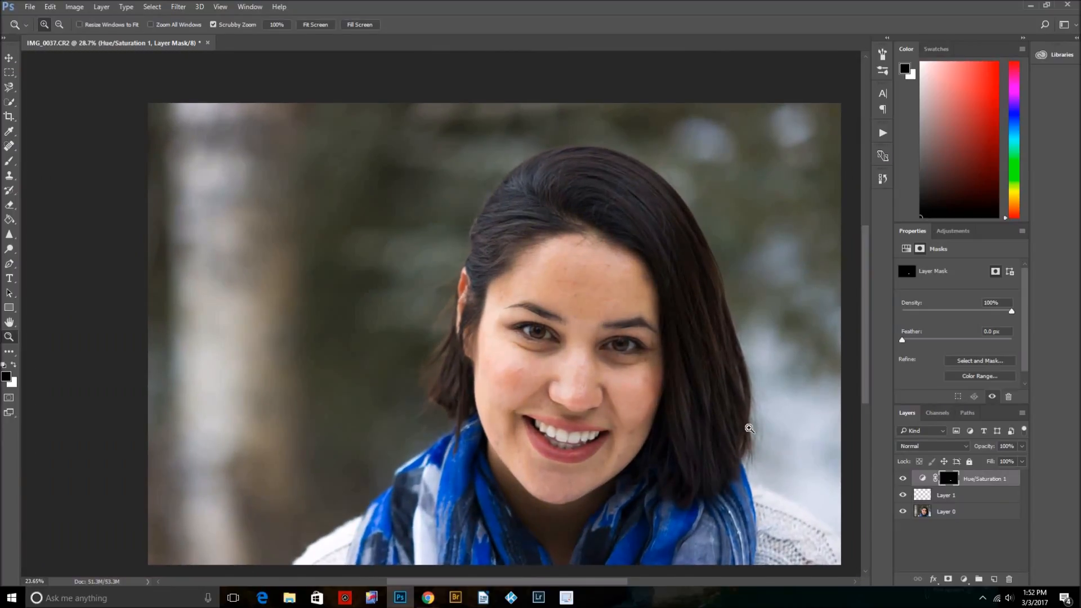
{"action": "left_click_drag", "start_coordinate": [635, 396], "coordinate": [622, 393]}
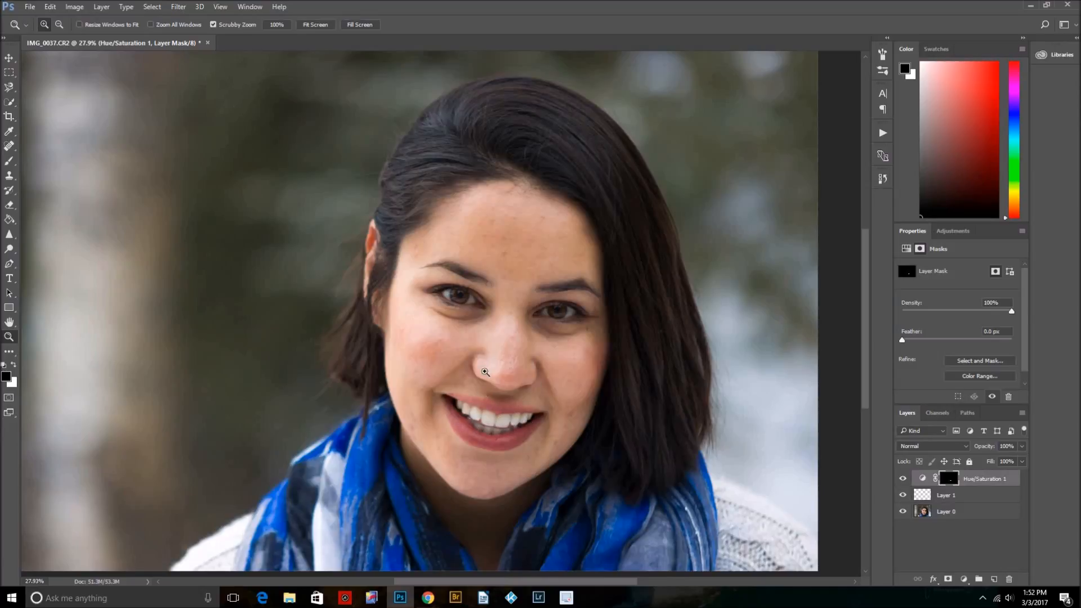
{"action": "left_click_drag", "start_coordinate": [538, 303], "coordinate": [536, 280]}
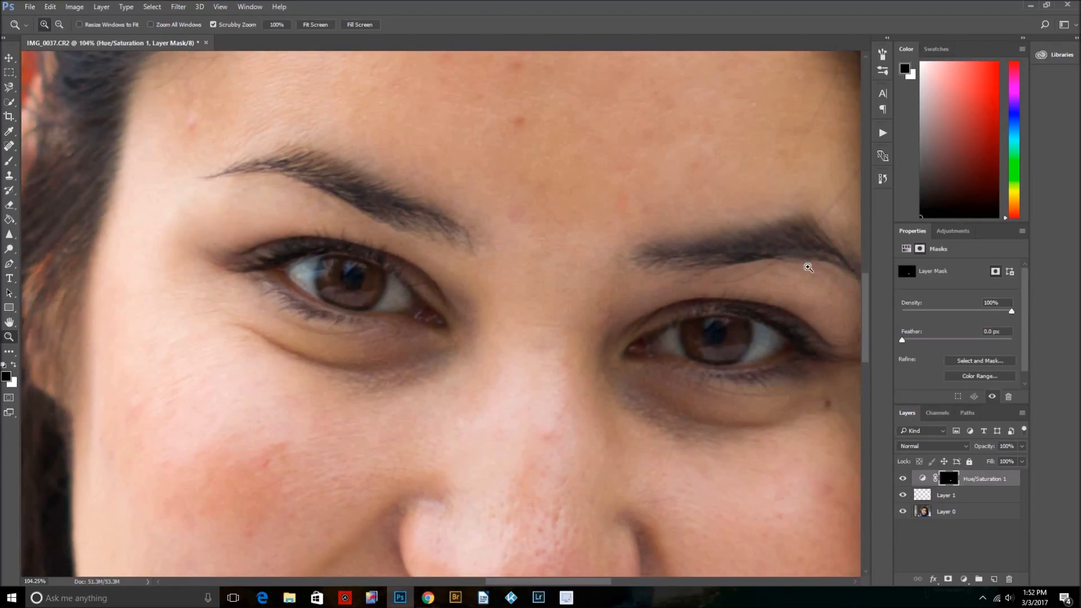
{"action": "scroll", "coordinate": [649, 286], "scroll_direction": "up", "scroll_amount": 3}
{"action": "scroll", "coordinate": [649, 287], "scroll_direction": "up", "scroll_amount": 1}
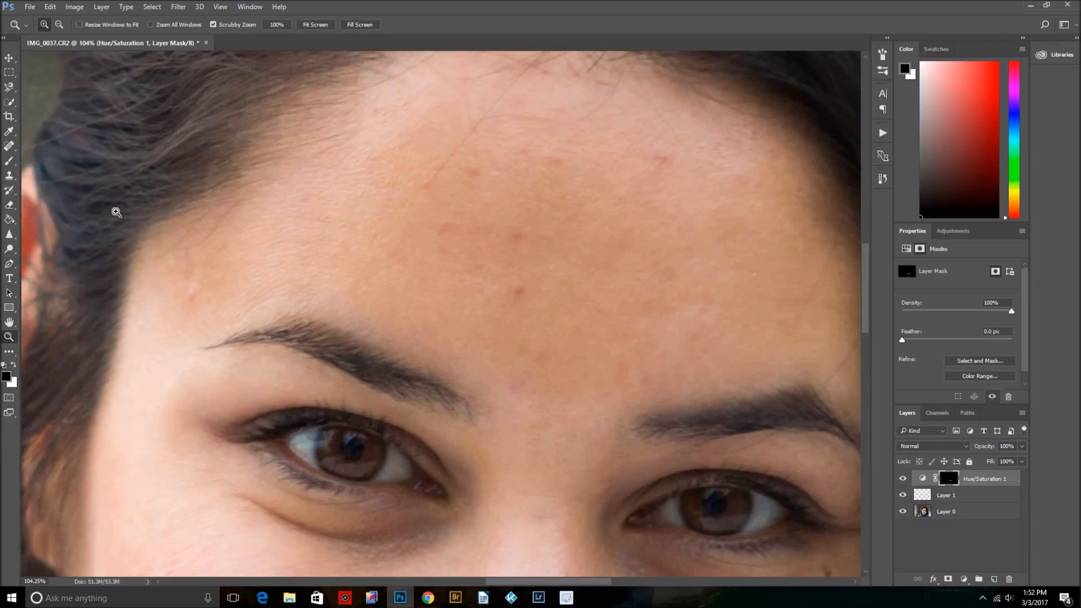
{"action": "left_click_drag", "start_coordinate": [429, 261], "coordinate": [287, 261]}
{"action": "left_click_drag", "start_coordinate": [482, 258], "coordinate": [583, 306]}
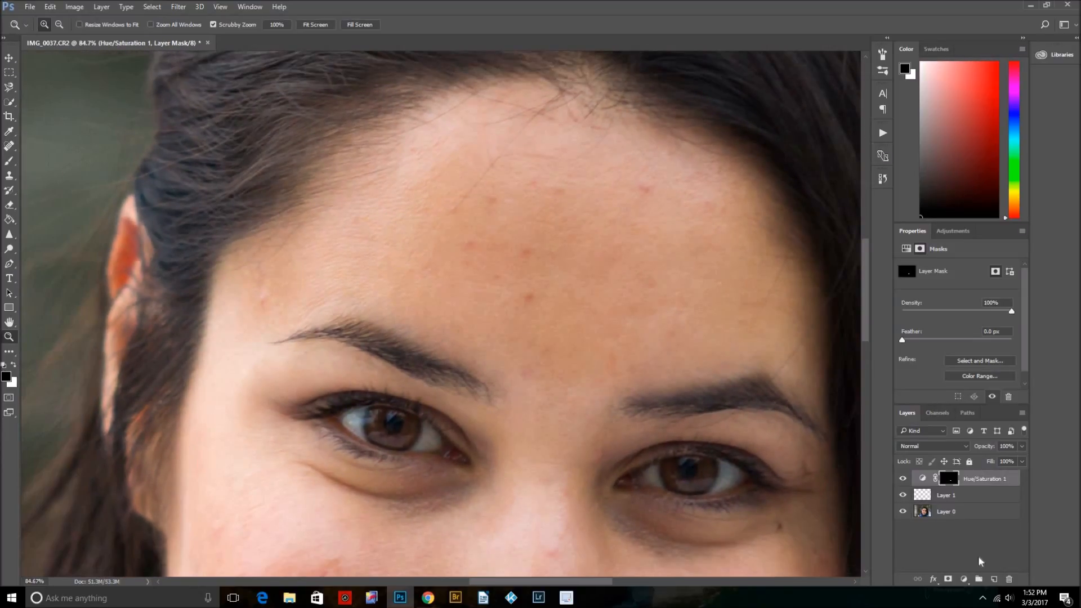
Set up the Clone Stamp on Layer 0 with a 60 px brush, 100% opacity and 100% flow
{"action": "left_click", "coordinate": [964, 499]}
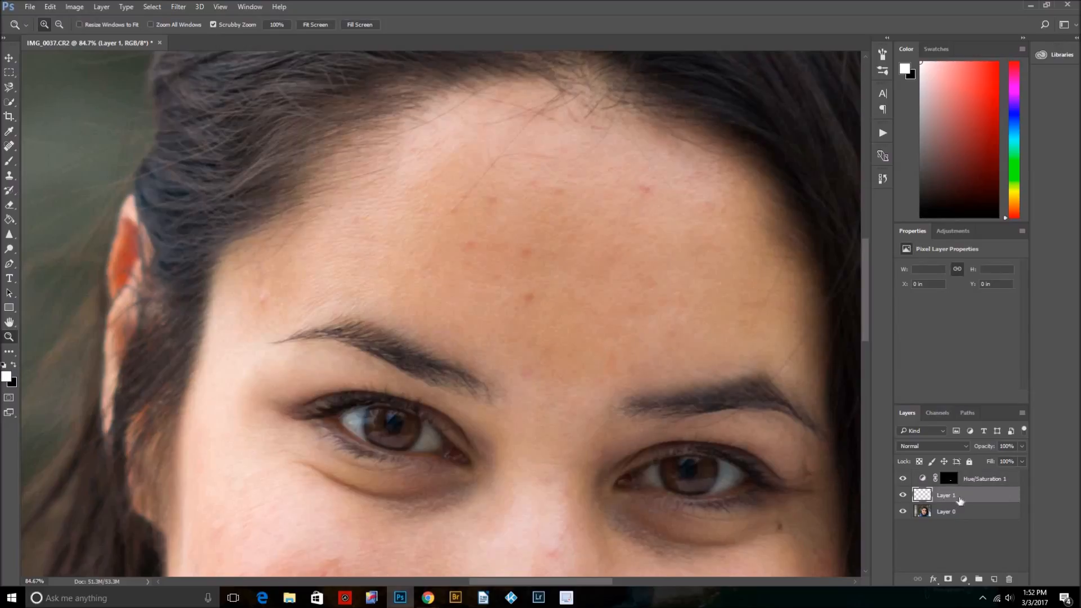
{"action": "left_click", "coordinate": [951, 516]}
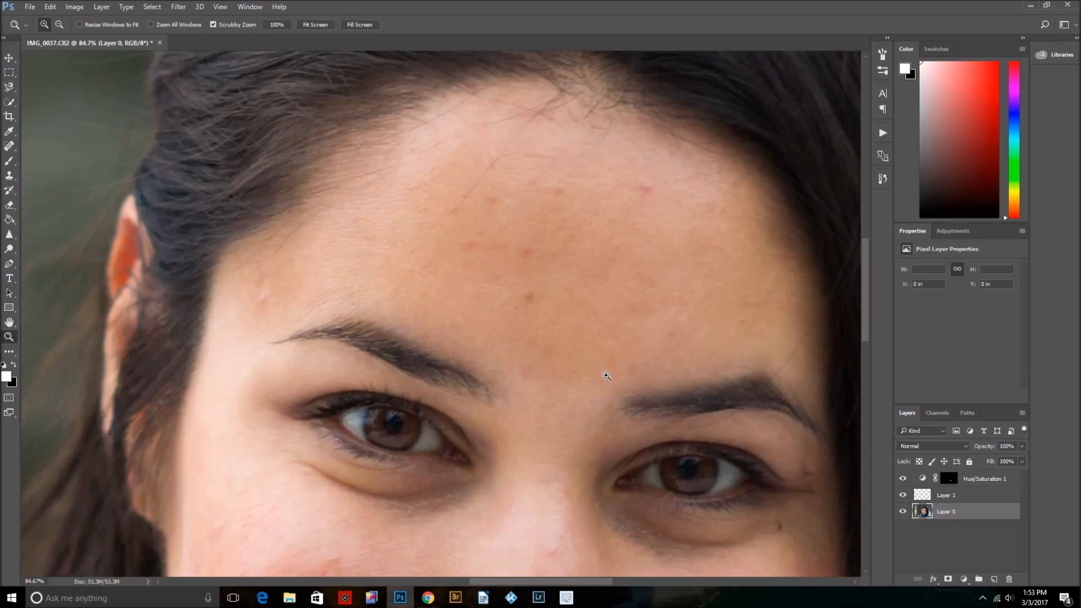
{"action": "left_click", "coordinate": [12, 175]}
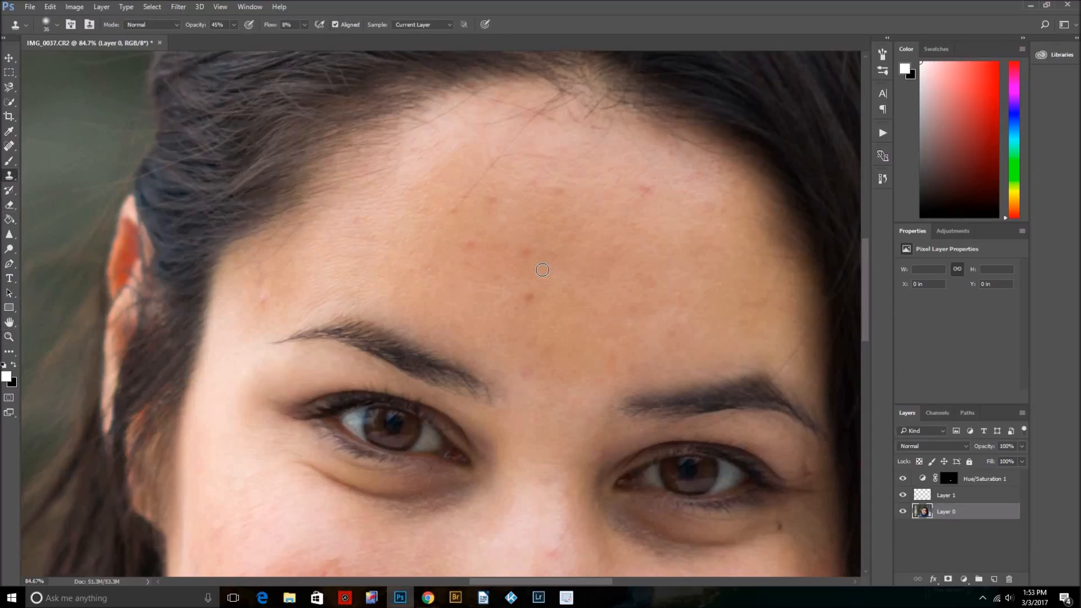
{"action": "key", "text": "bracketright"}
{"action": "key", "text": "bracketright"}
{"action": "left_click", "coordinate": [304, 25]}
{"action": "left_click_drag", "start_coordinate": [302, 38], "coordinate": [430, 38]}
{"action": "left_click", "coordinate": [233, 24]}
{"action": "left_click_drag", "start_coordinate": [234, 38], "coordinate": [396, 3]}
{"action": "left_click", "coordinate": [62, 169]}
{"action": "right_click", "coordinate": [10, 176]}
Try to cover the forehead blemishes with cloned skin on Layer 1, and remove the strokes by undoing and erasing
{"action": "left_click", "coordinate": [653, 313]}
{"action": "left_click", "coordinate": [953, 499]}
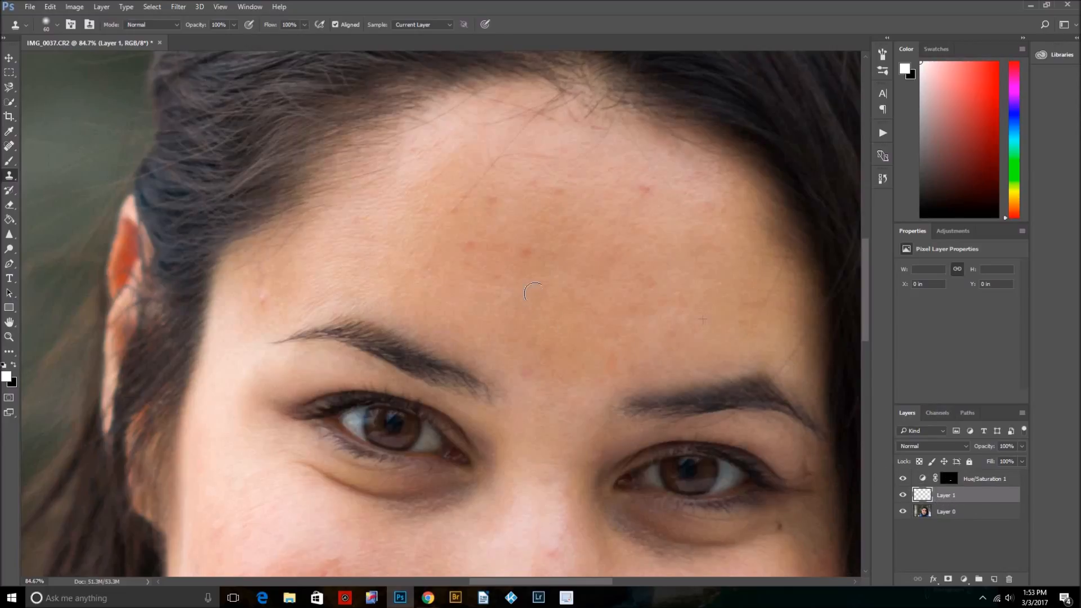
{"action": "left_click", "coordinate": [580, 289]}
{"action": "left_click", "coordinate": [529, 251]}
{"action": "left_click", "coordinate": [564, 194]}
{"action": "left_click", "coordinate": [558, 189]}
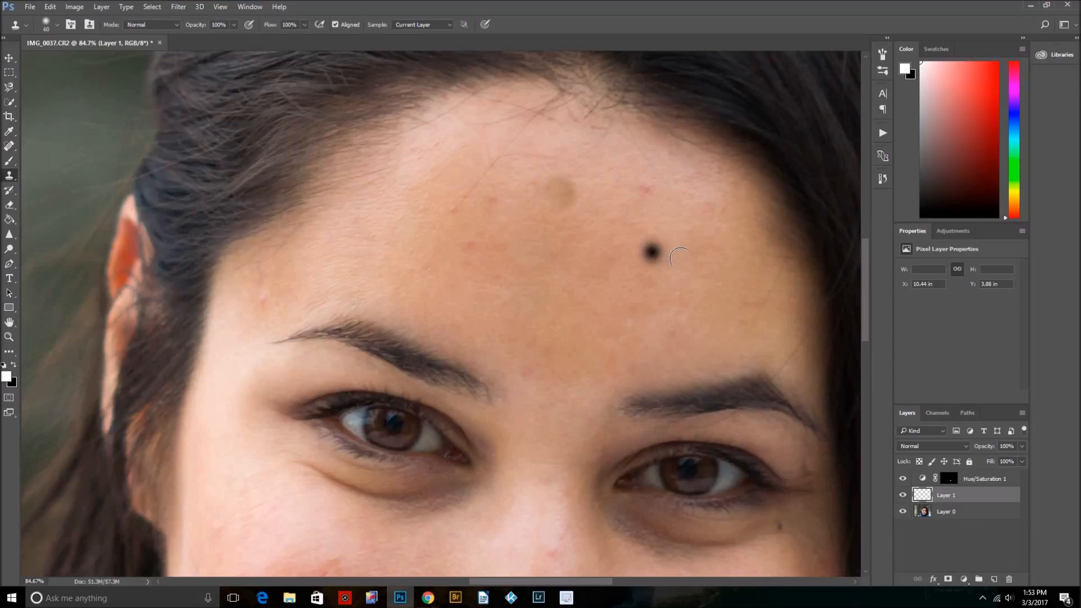
{"action": "key", "text": "ctrl+z"}
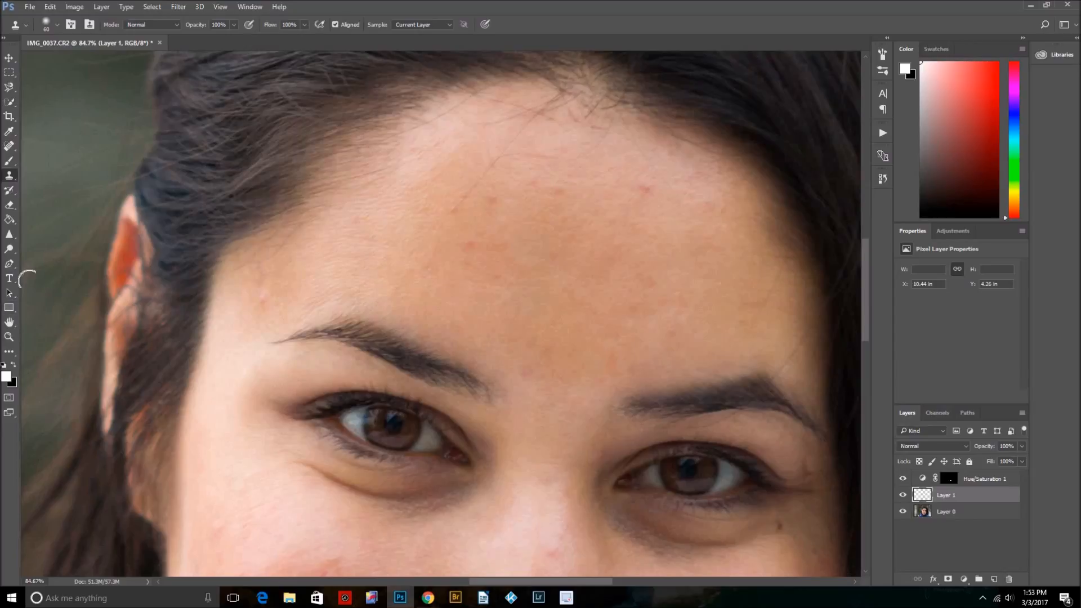
{"action": "left_click", "coordinate": [9, 205]}
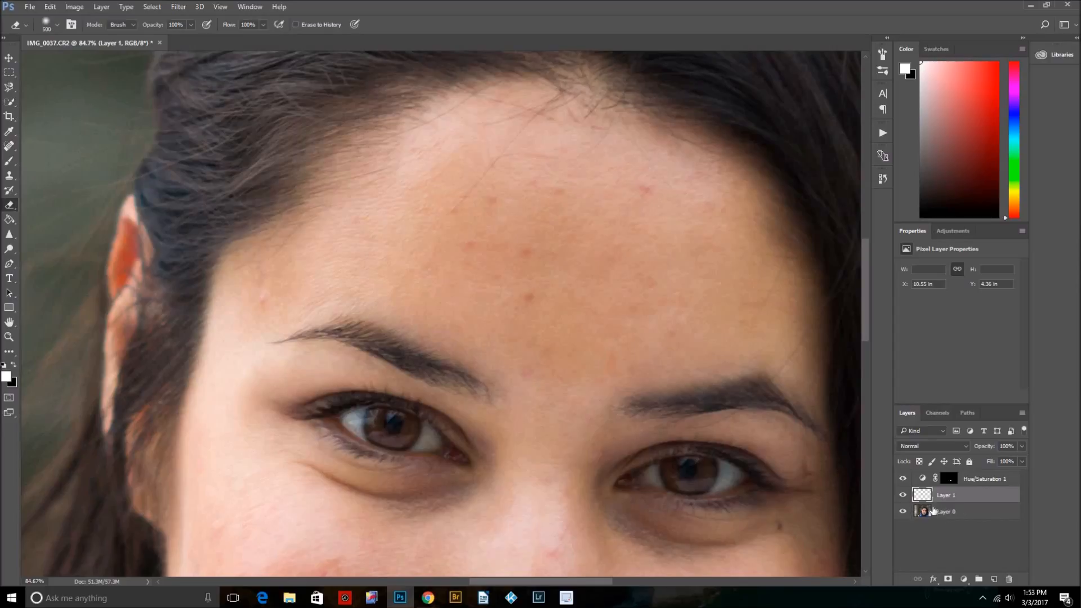
{"action": "left_click", "coordinate": [973, 517]}
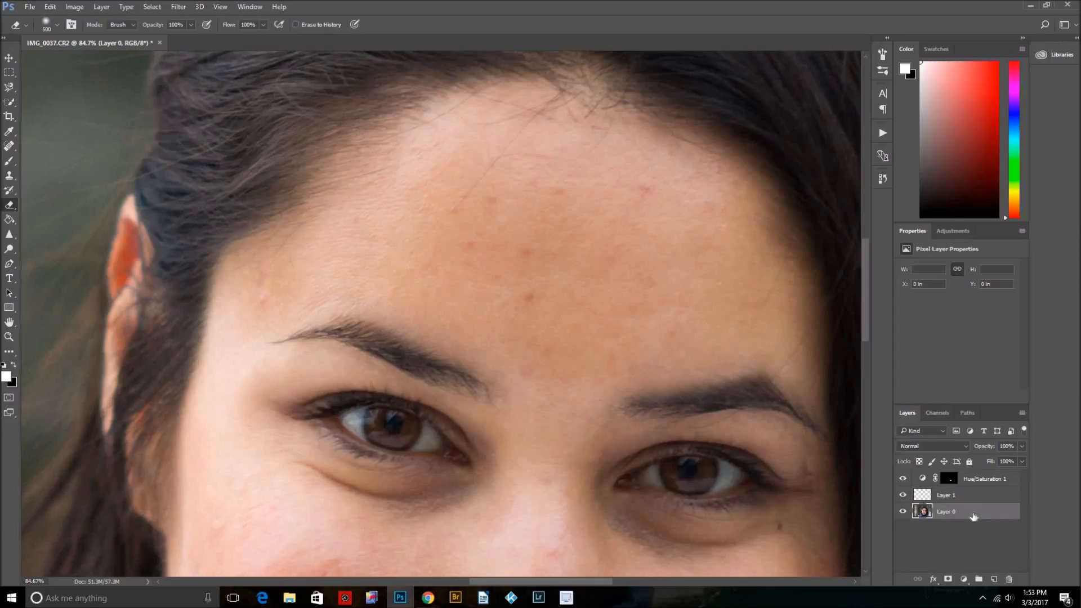
{"action": "right_click", "coordinate": [955, 512]}
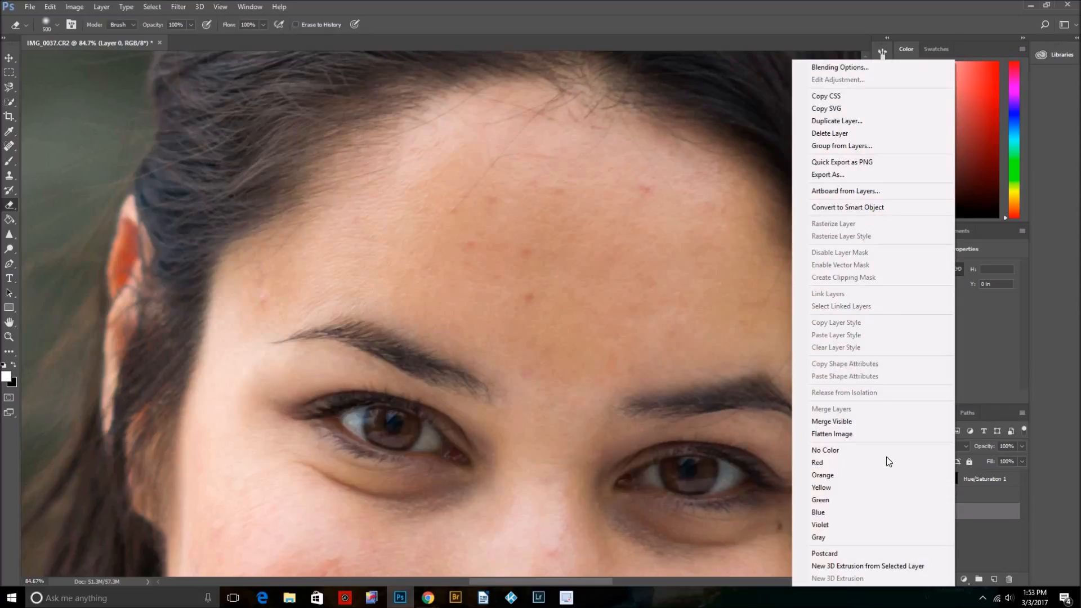
{"action": "left_click", "coordinate": [973, 531]}
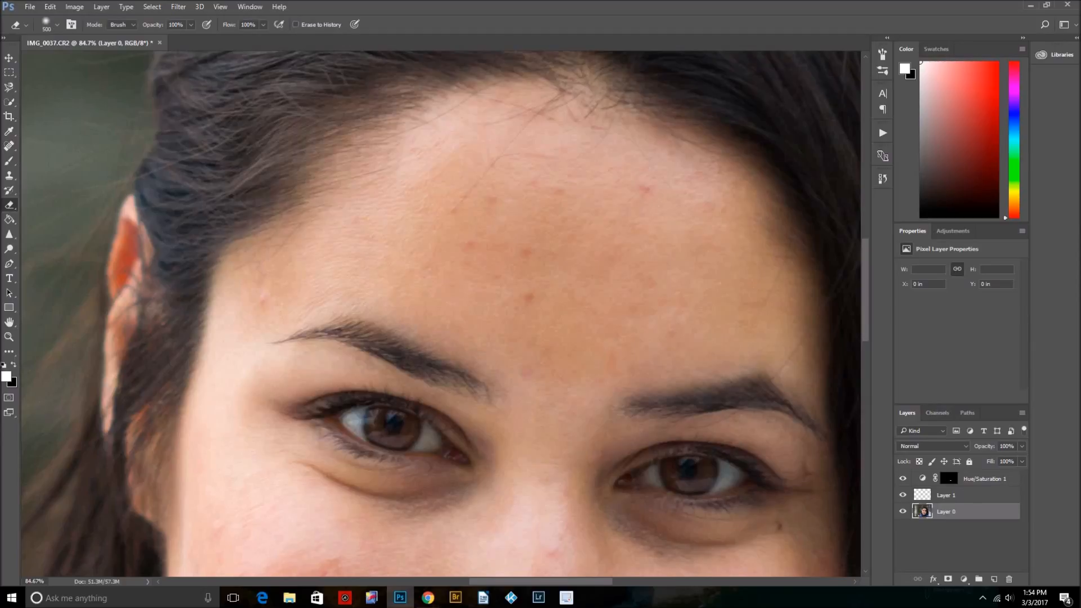
Set the Clone Stamp to sample Current & Below and make the empty Layer 1 active for cloning
{"action": "left_click", "coordinate": [950, 498]}
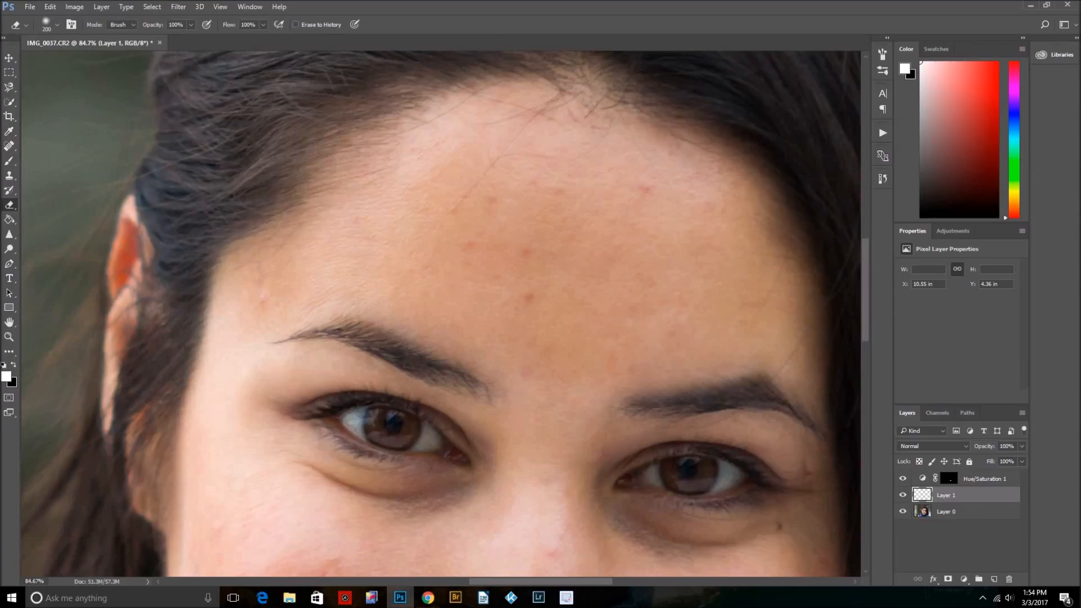
{"action": "left_click", "coordinate": [10, 176]}
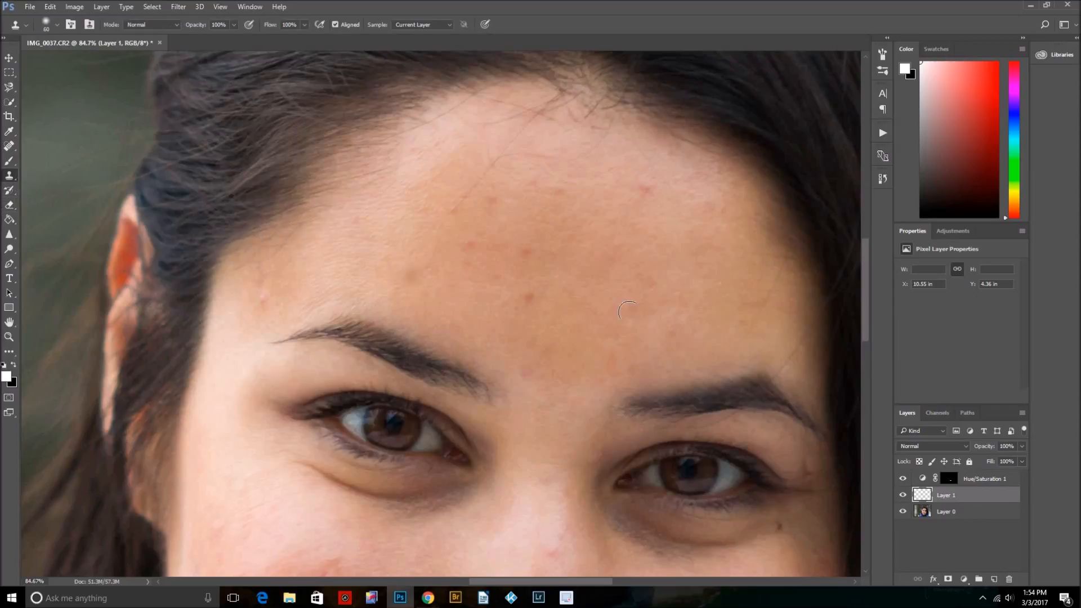
{"action": "left_click", "coordinate": [663, 314], "text": "alt"}
{"action": "left_click", "coordinate": [946, 512]}
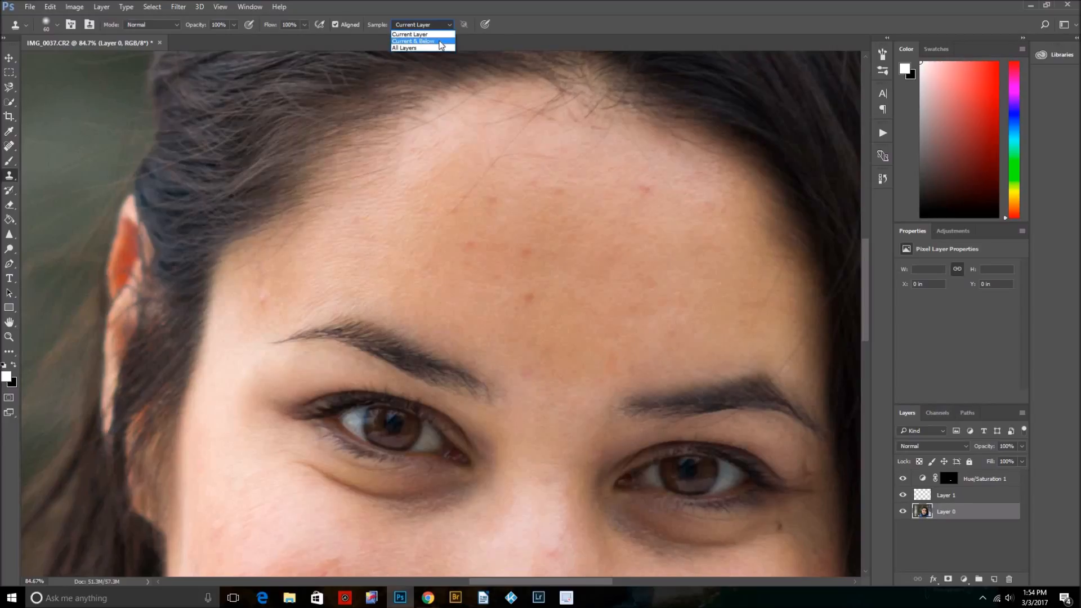
{"action": "left_click", "coordinate": [439, 41]}
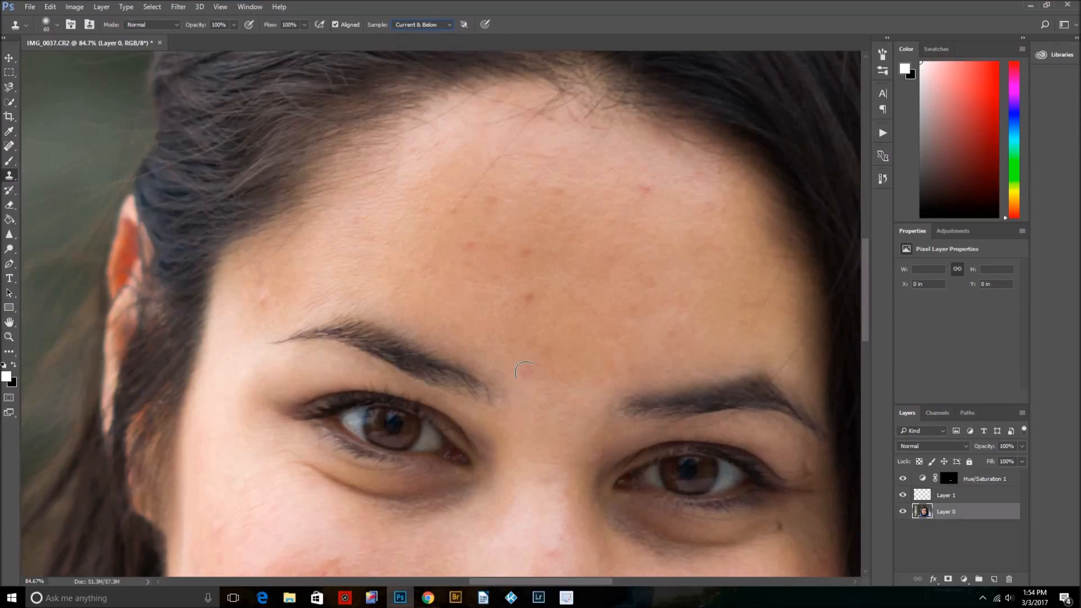
{"action": "left_click", "coordinate": [981, 496]}
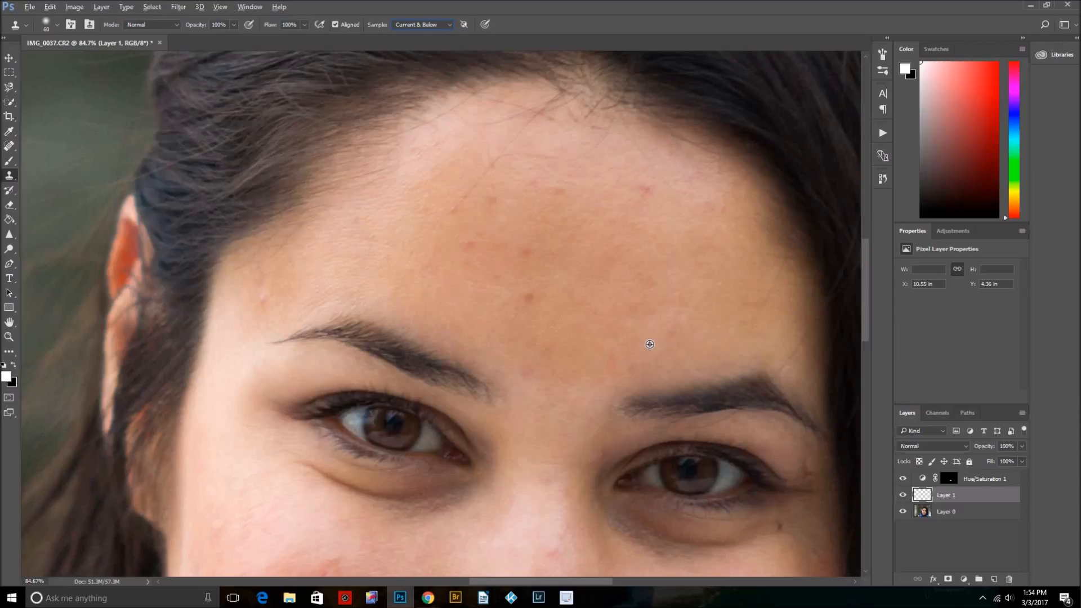
Clone clean skin over marks on the lower forehead and beside the left temple on Layer 1, sampling Current & Below
{"action": "left_click", "coordinate": [677, 331], "text": "alt"}
{"action": "left_click_drag", "start_coordinate": [743, 331], "coordinate": [722, 344]}
{"action": "left_click", "coordinate": [411, 25]}
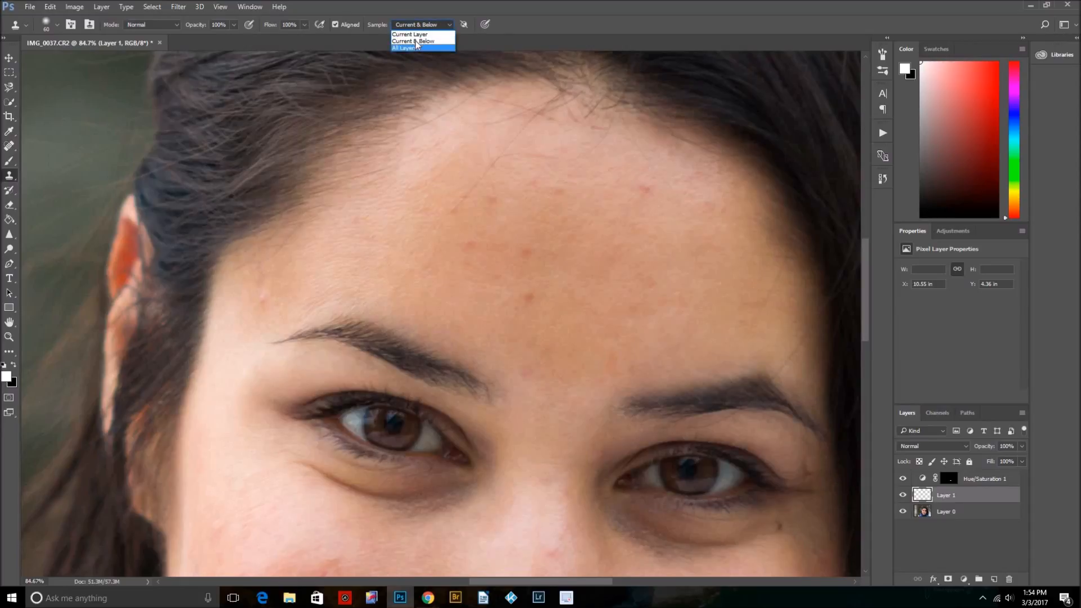
{"action": "left_click", "coordinate": [416, 41]}
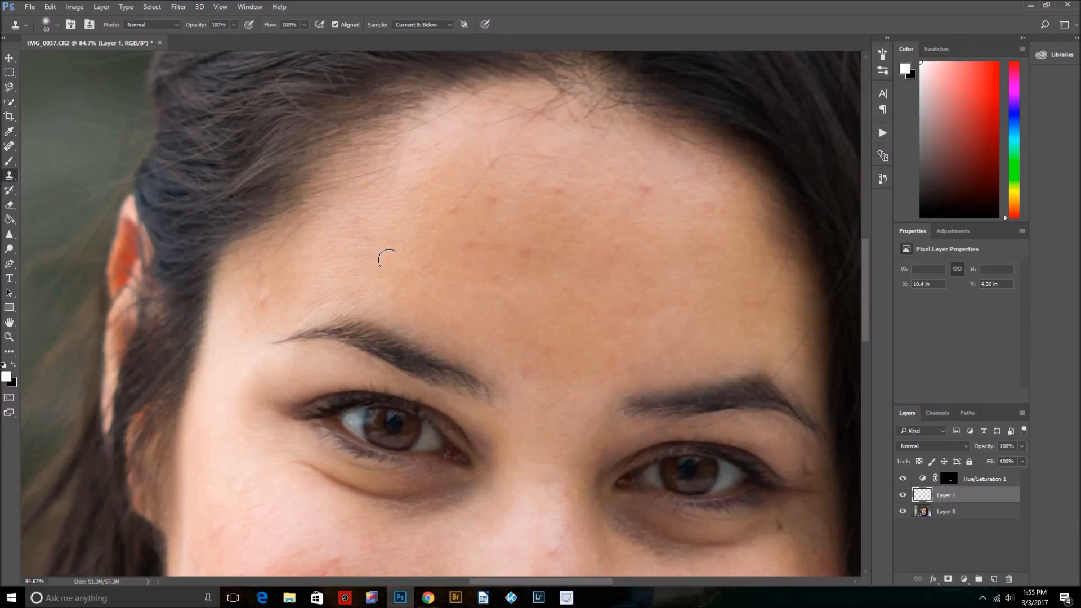
{"action": "left_click", "coordinate": [304, 288], "text": "alt"}
{"action": "left_click", "coordinate": [263, 306]}
{"action": "left_click", "coordinate": [273, 287]}
{"action": "scroll", "coordinate": [499, 241], "scroll_direction": "down", "scroll_amount": 2}
{"action": "scroll", "coordinate": [501, 214], "scroll_direction": "up", "scroll_amount": 3}
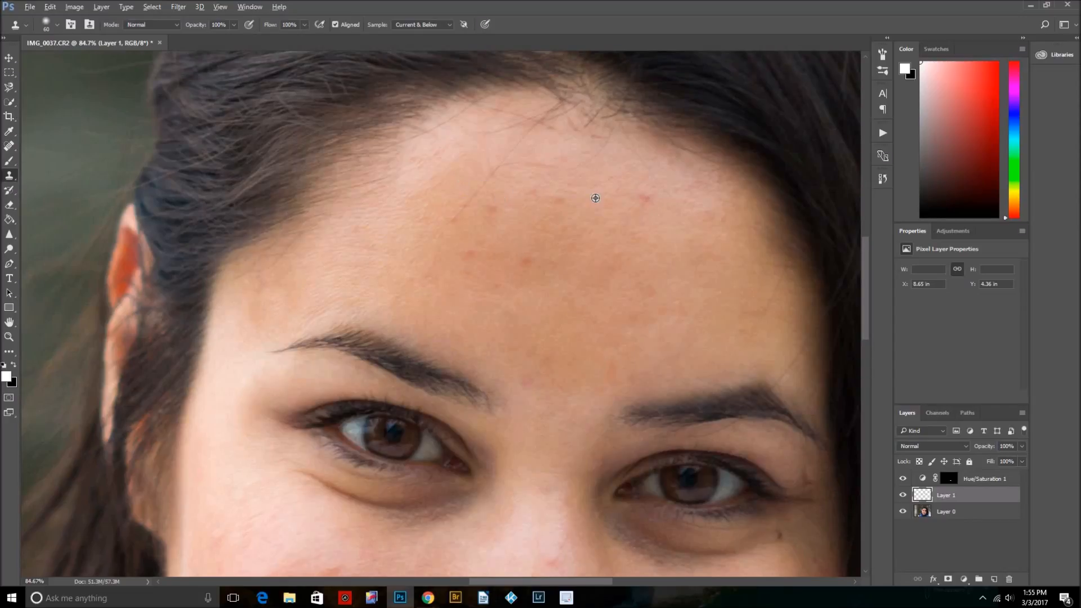
Clone out the red spot high on the right side of the forehead and touch up the skin below it
{"action": "left_click", "coordinate": [643, 201]}
{"action": "scroll", "coordinate": [635, 288], "scroll_direction": "down", "scroll_amount": 2}
{"action": "scroll", "coordinate": [635, 288], "scroll_direction": "down", "scroll_amount": 1}
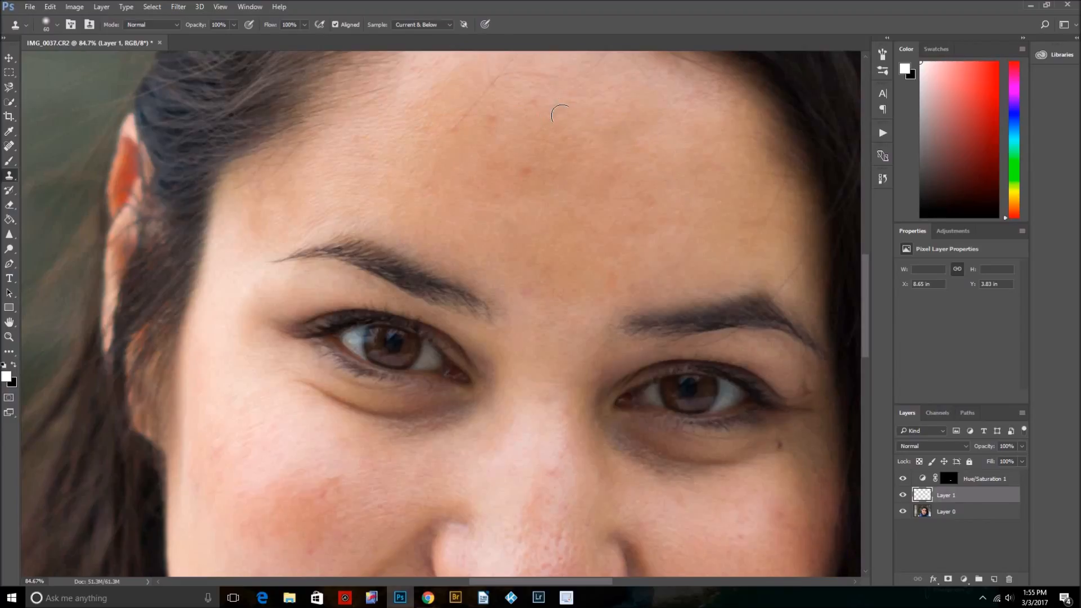
{"action": "left_click", "coordinate": [697, 188]}
Try to clone out the small spot on the left cheek, undoing each Clone Stamp stroke
{"action": "scroll", "coordinate": [709, 225], "scroll_direction": "down", "scroll_amount": 5}
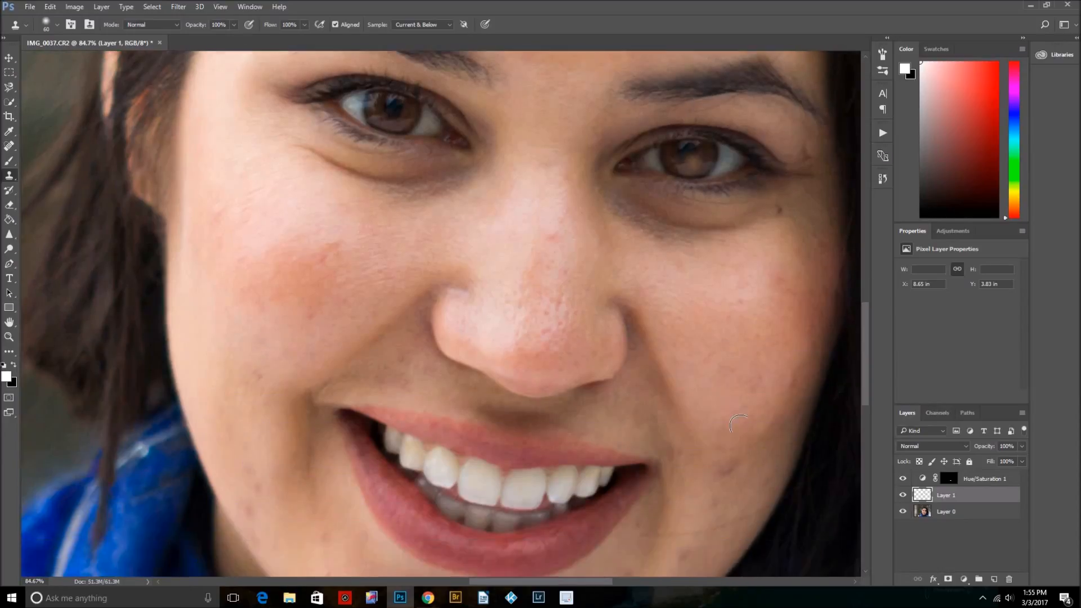
{"action": "scroll", "coordinate": [743, 357], "scroll_direction": "down", "scroll_amount": 3}
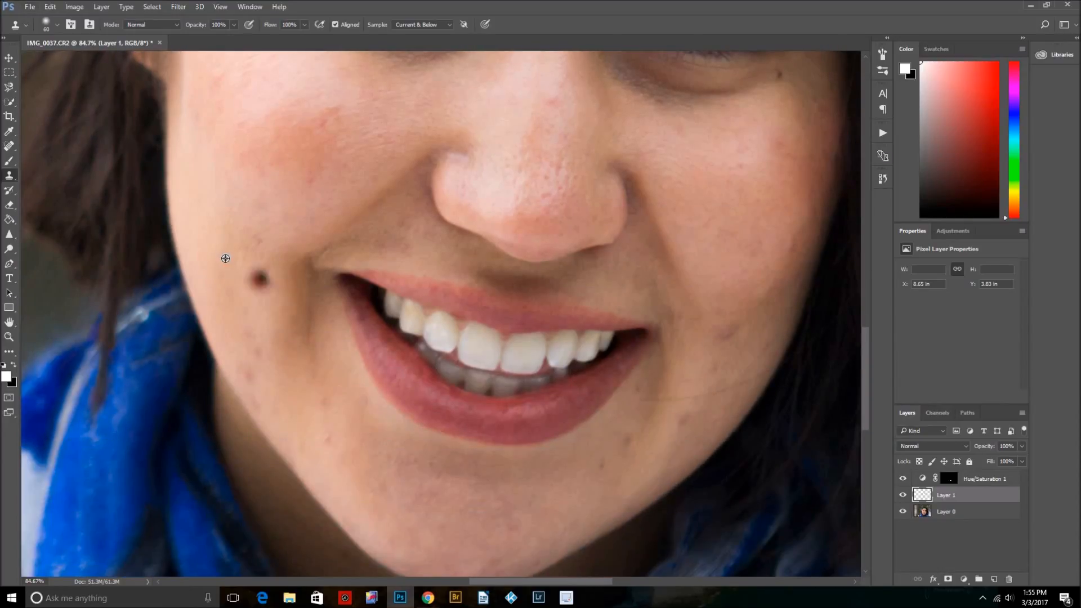
{"action": "left_click", "coordinate": [225, 237], "text": "alt"}
{"action": "left_click", "coordinate": [257, 239]}
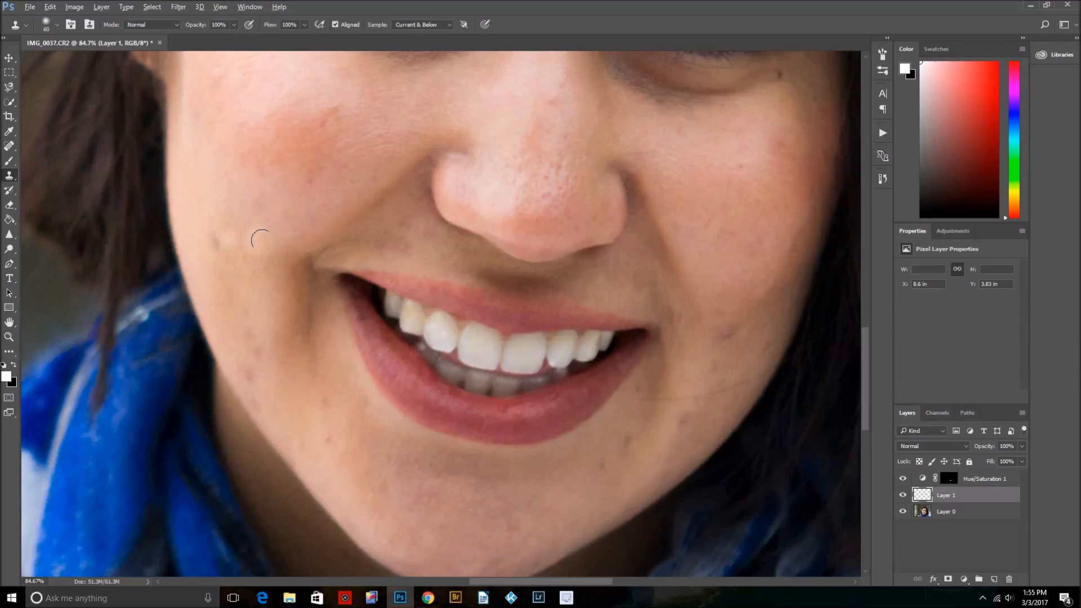
{"action": "key", "text": "ctrl+z"}
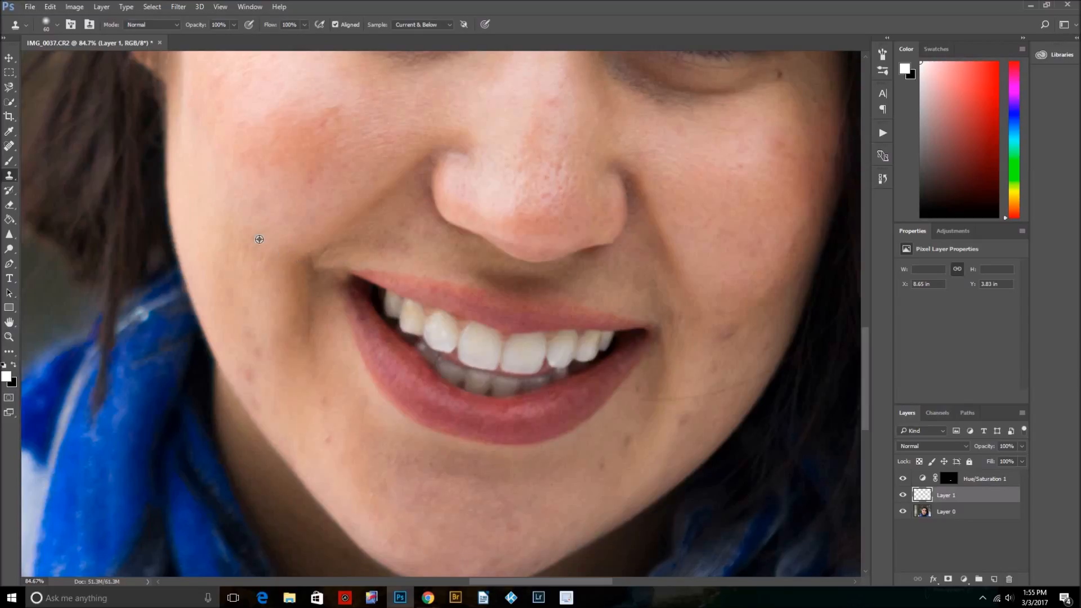
{"action": "mouse_move", "coordinate": [264, 205]}
{"action": "left_mouse_down"}
{"action": "mouse_move", "coordinate": [235, 252]}
{"action": "mouse_move", "coordinate": [255, 218]}
{"action": "left_mouse_up"}
{"action": "key", "text": "ctrl+z"}
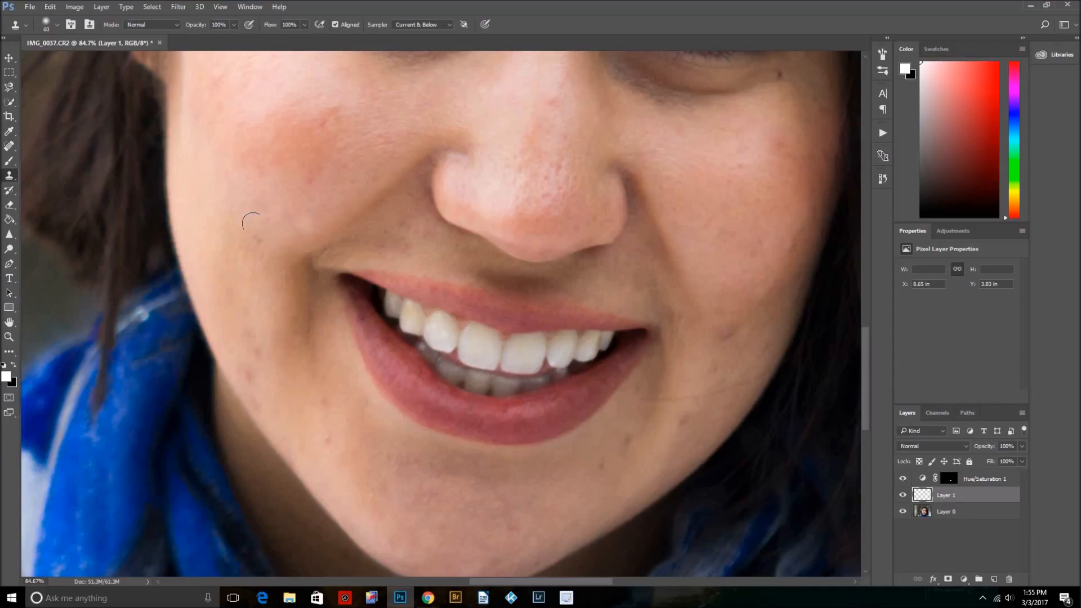
{"action": "left_click_drag", "start_coordinate": [251, 157], "coordinate": [240, 168]}
{"action": "key", "text": "ctrl+z"}
Clone out the blemishes on the left side of the chin and along the jaw on Layer 1
{"action": "scroll", "coordinate": [465, 171], "scroll_direction": "up", "scroll_amount": 4}
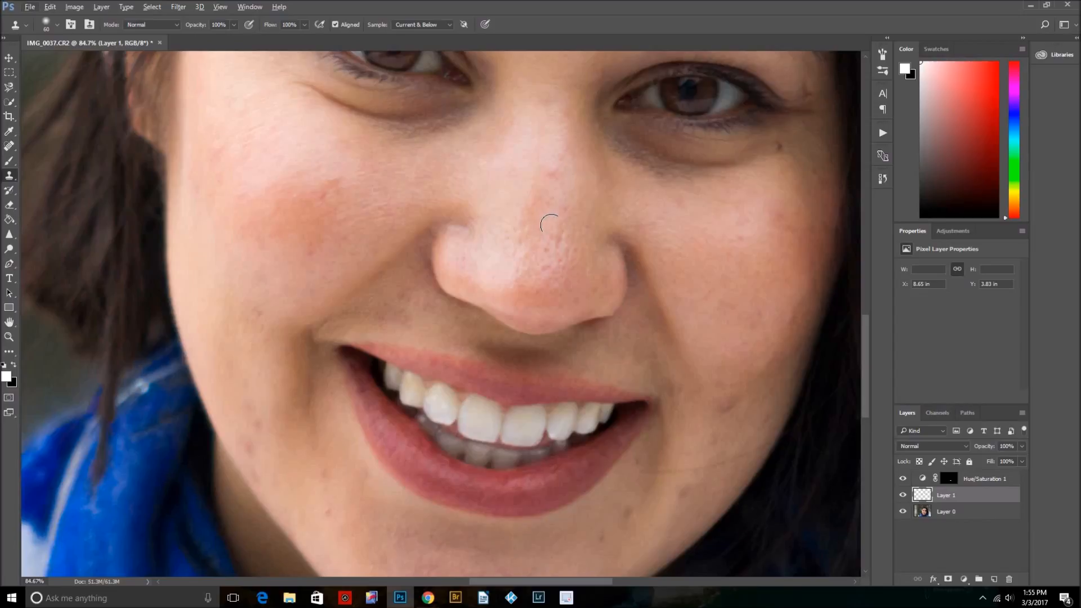
{"action": "scroll", "coordinate": [549, 224], "scroll_direction": "down", "scroll_amount": 7}
{"action": "scroll", "coordinate": [514, 389], "scroll_direction": "down", "scroll_amount": 2}
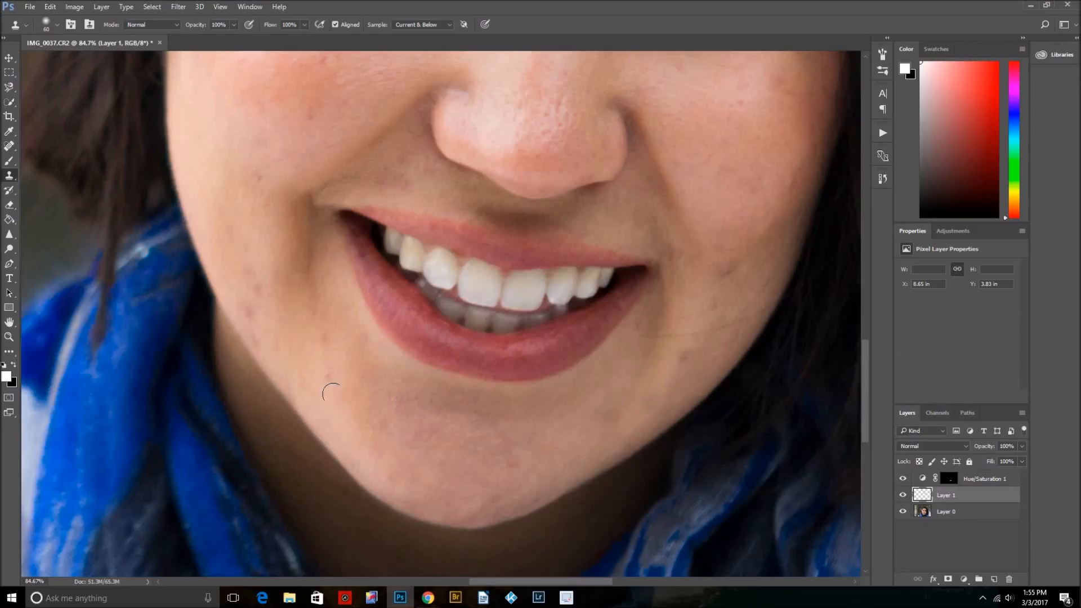
{"action": "left_click", "coordinate": [339, 400], "text": "alt"}
{"action": "left_click_drag", "start_coordinate": [372, 364], "coordinate": [367, 363]}
{"action": "left_click", "coordinate": [324, 338]}
{"action": "left_click", "coordinate": [252, 280]}
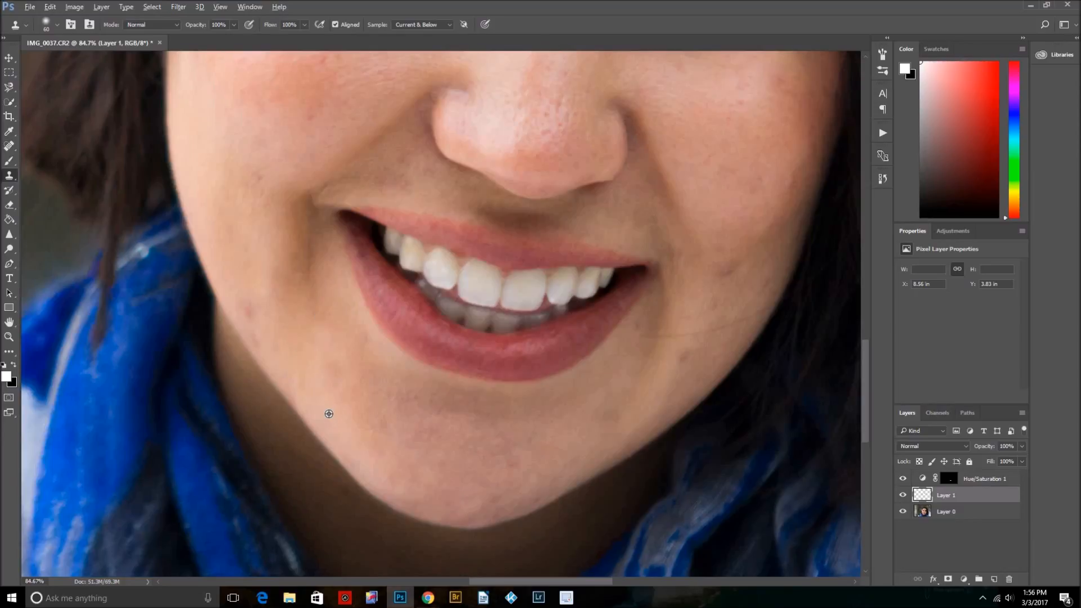
{"action": "mouse_move", "coordinate": [248, 305]}
{"action": "left_mouse_down"}
{"action": "mouse_move", "coordinate": [274, 328]}
{"action": "mouse_move", "coordinate": [255, 309]}
{"action": "left_mouse_up"}
{"action": "left_click", "coordinate": [240, 265]}
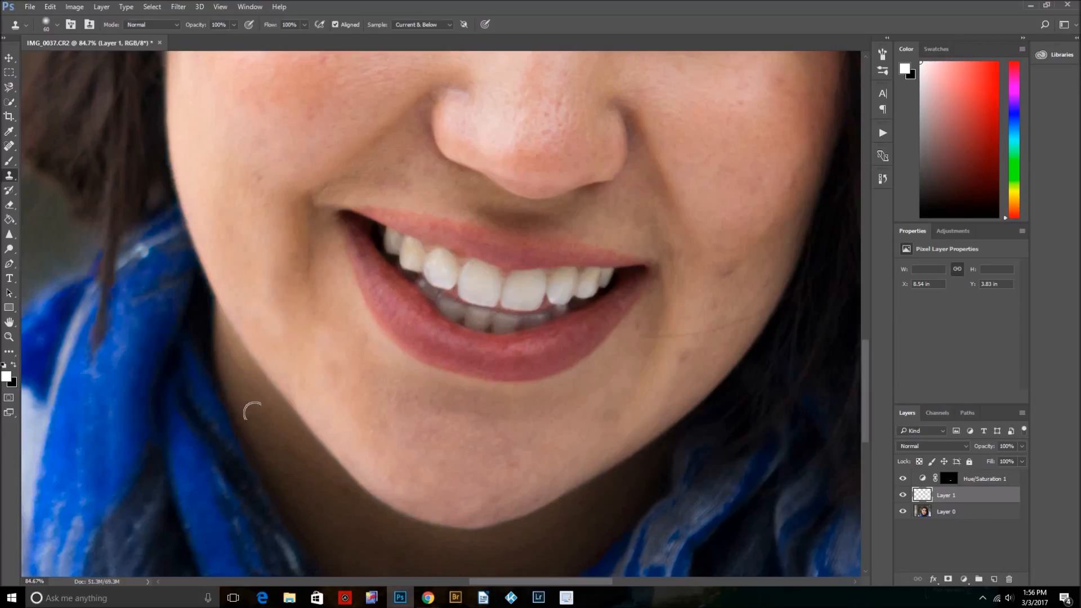
Try the Spot Healing Brush at 60 px, in Content-Aware mode, on the forehead blemishes of Layer 1
{"action": "key", "text": "z"}
{"action": "left_click", "coordinate": [368, 336], "text": "alt"}
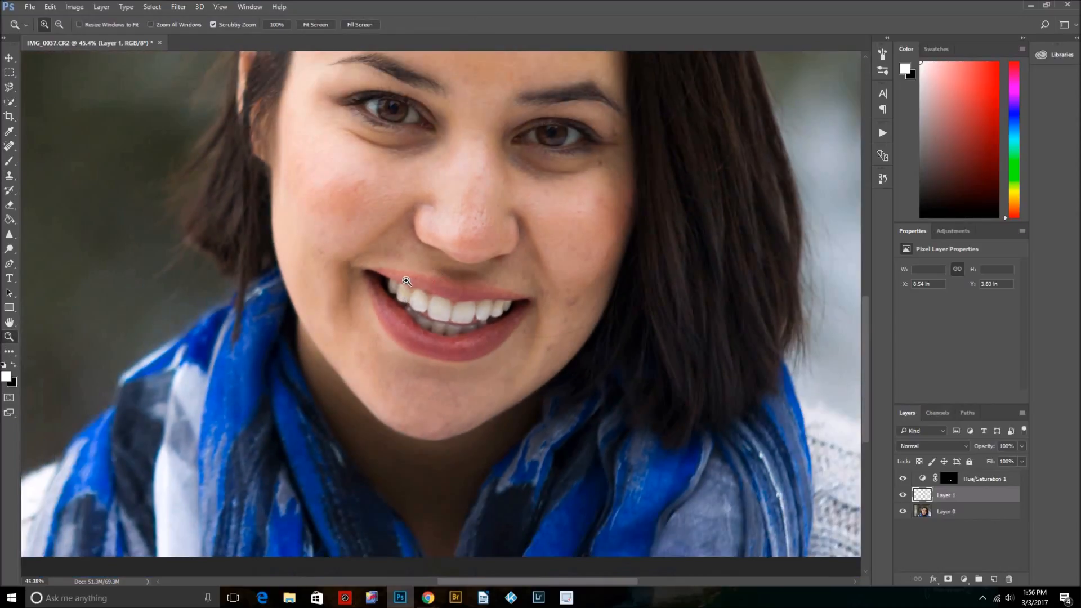
{"action": "left_click", "coordinate": [423, 279], "text": "alt"}
{"action": "scroll", "coordinate": [537, 269], "scroll_direction": "up", "scroll_amount": 7}
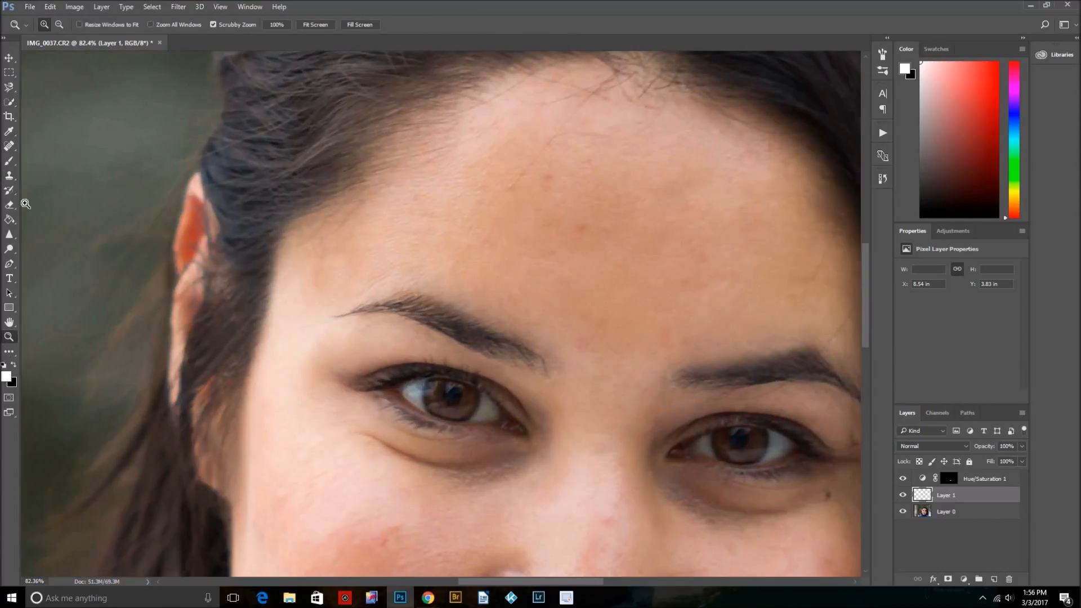
{"action": "scroll", "coordinate": [451, 279], "scroll_direction": "down", "scroll_amount": 2}
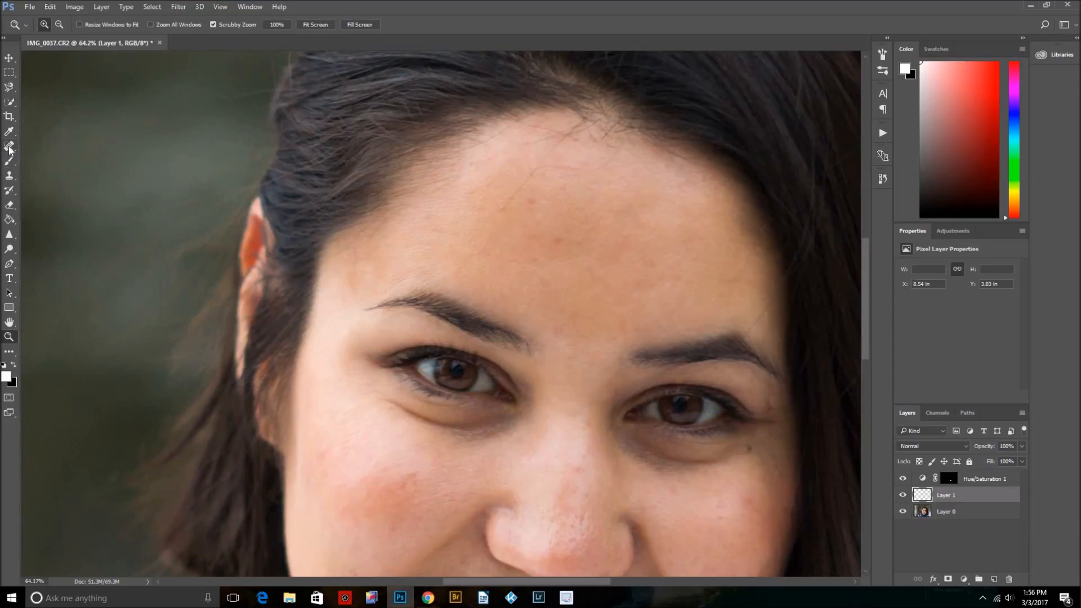
{"action": "left_click", "coordinate": [10, 148]}
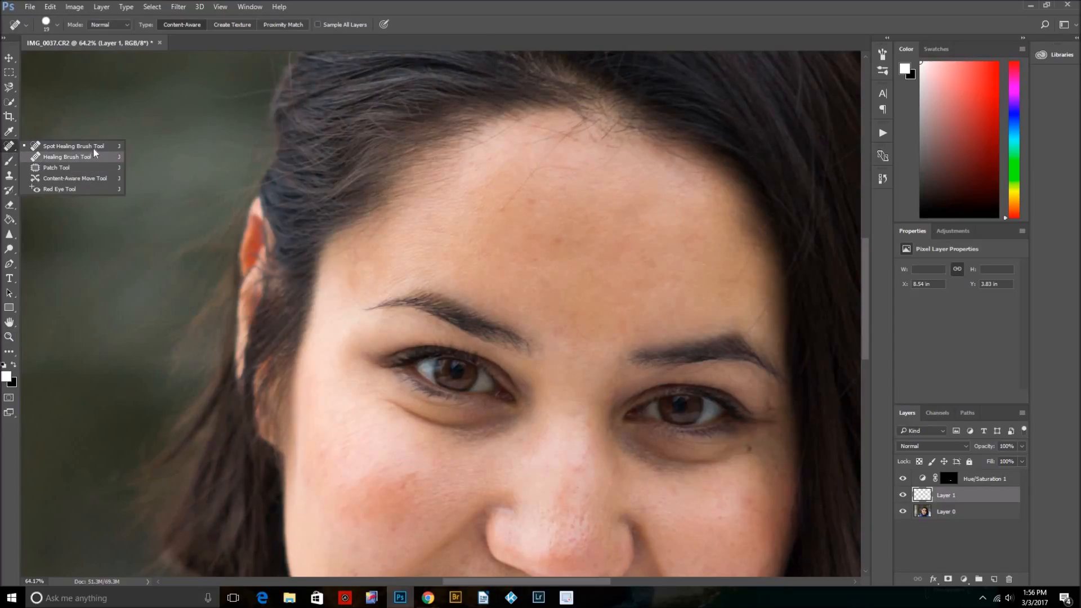
{"action": "left_click", "coordinate": [67, 146]}
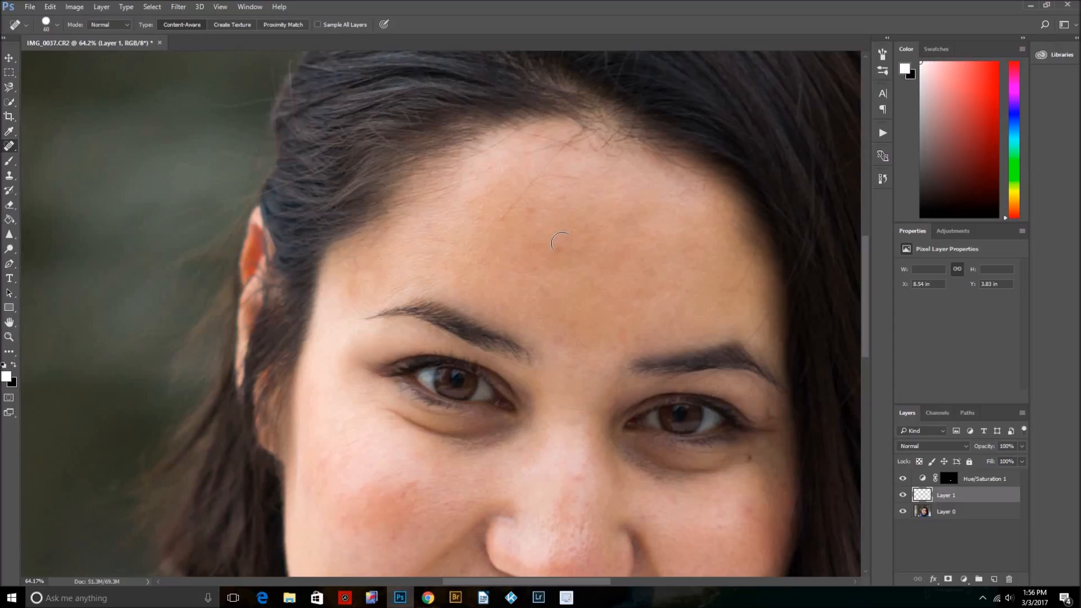
{"action": "left_click", "coordinate": [559, 251]}
{"action": "left_click", "coordinate": [557, 249]}
{"action": "left_click", "coordinate": [531, 208]}
{"action": "left_click", "coordinate": [647, 269]}
{"action": "scroll", "coordinate": [723, 268], "scroll_direction": "down", "scroll_amount": 5}
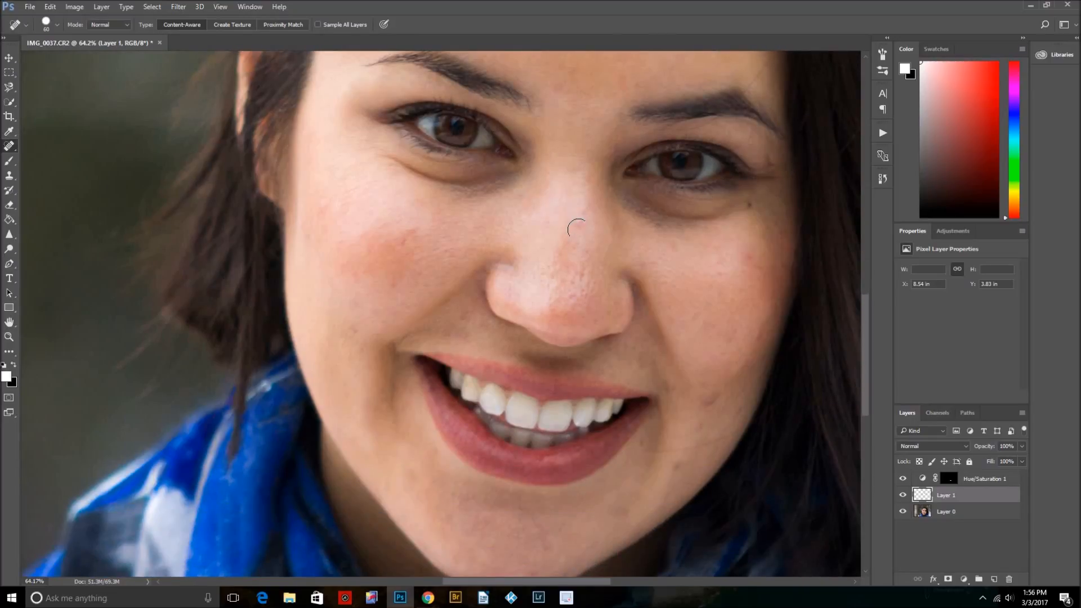
Try spot healing the mark on the bridge of the nose and two spots in the middle of the forehead
{"action": "left_click", "coordinate": [578, 228]}
{"action": "scroll", "coordinate": [596, 265], "scroll_direction": "up", "scroll_amount": 1}
{"action": "left_click_drag", "start_coordinate": [575, 260], "coordinate": [583, 262]}
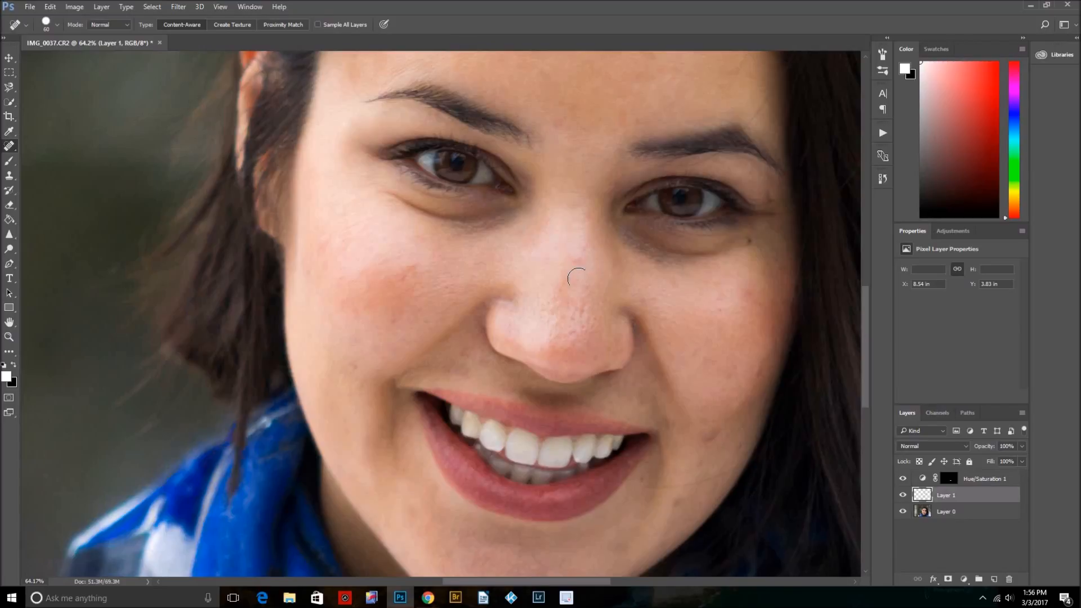
{"action": "scroll", "coordinate": [582, 249], "scroll_direction": "up", "scroll_amount": 5}
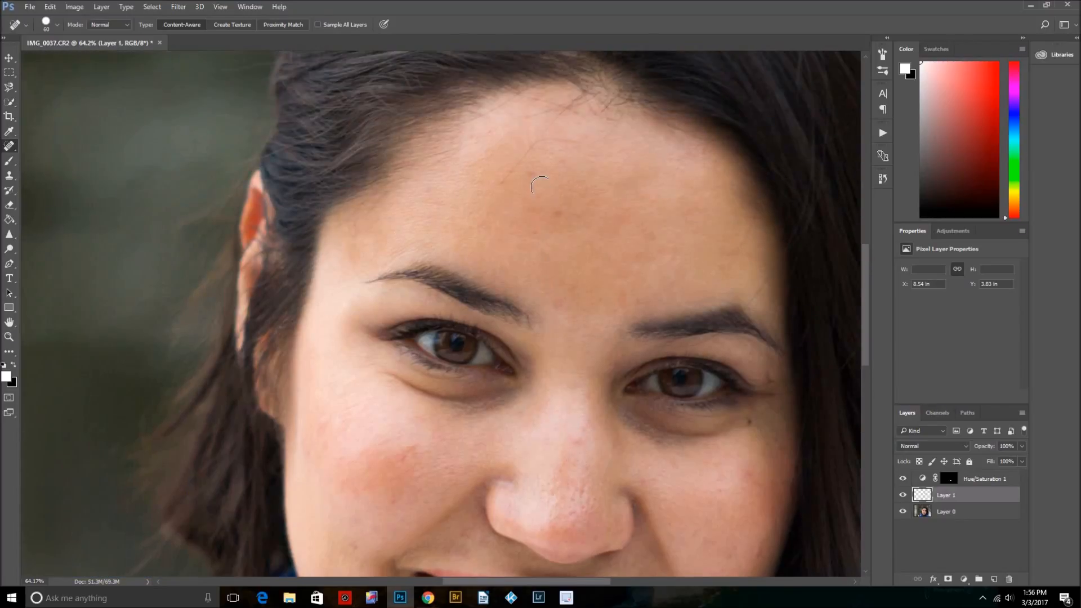
{"action": "left_click_drag", "start_coordinate": [533, 176], "coordinate": [534, 172]}
{"action": "left_click_drag", "start_coordinate": [559, 207], "coordinate": [560, 210]}
Revert the document history to the last Clone Stamp state, discarding all Spot Healing Brush strokes
{"action": "left_click", "coordinate": [886, 179]}
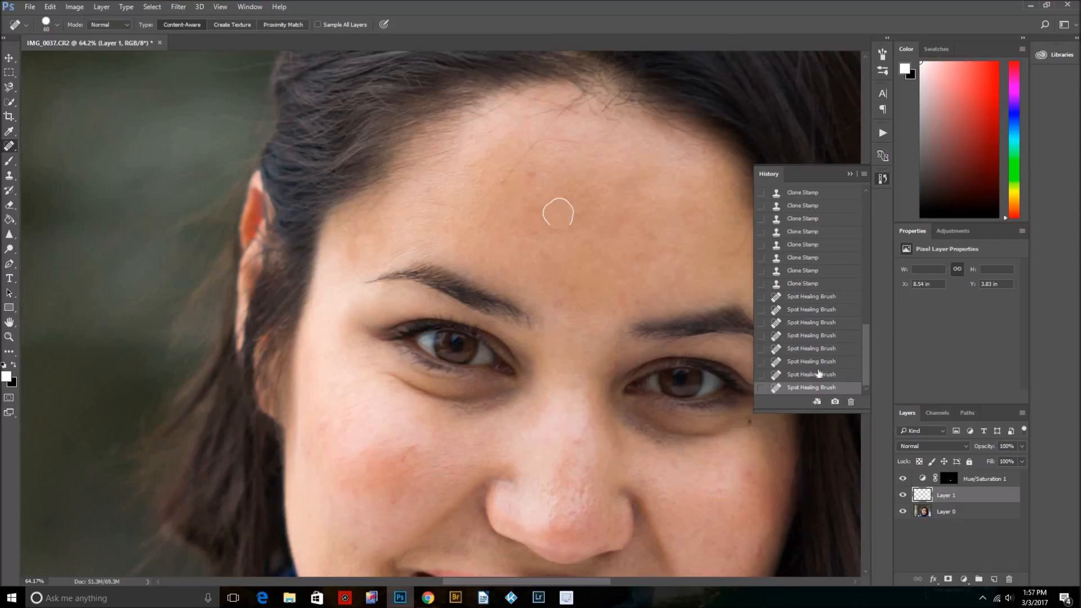
{"action": "left_click", "coordinate": [822, 322]}
{"action": "left_click", "coordinate": [823, 283]}
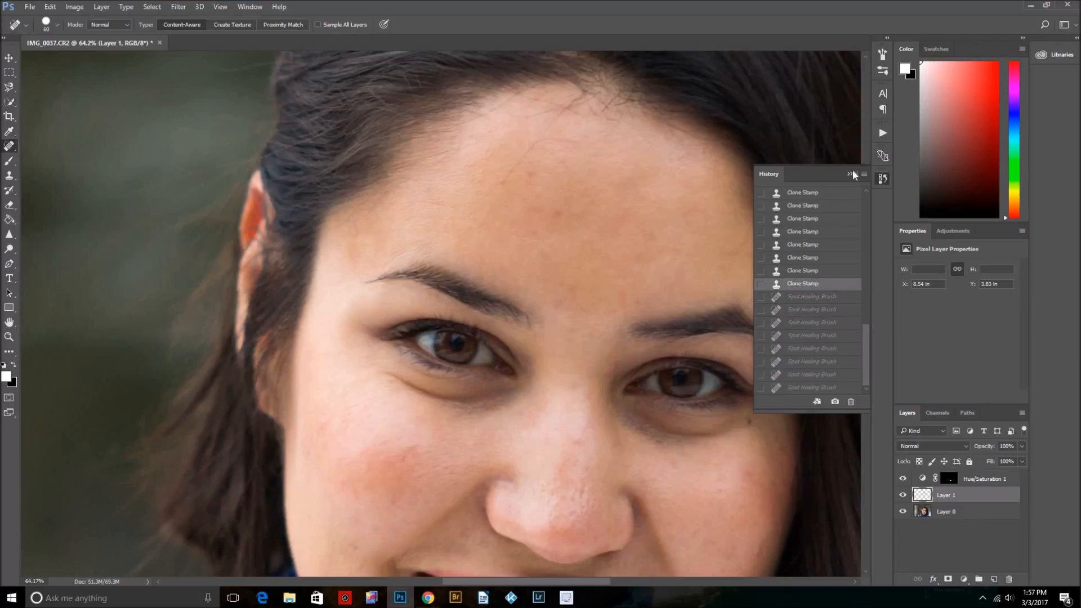
Set up the Healing Brush at 50 px with the Sampled source and make Layer 0 active
{"action": "right_click", "coordinate": [9, 148]}
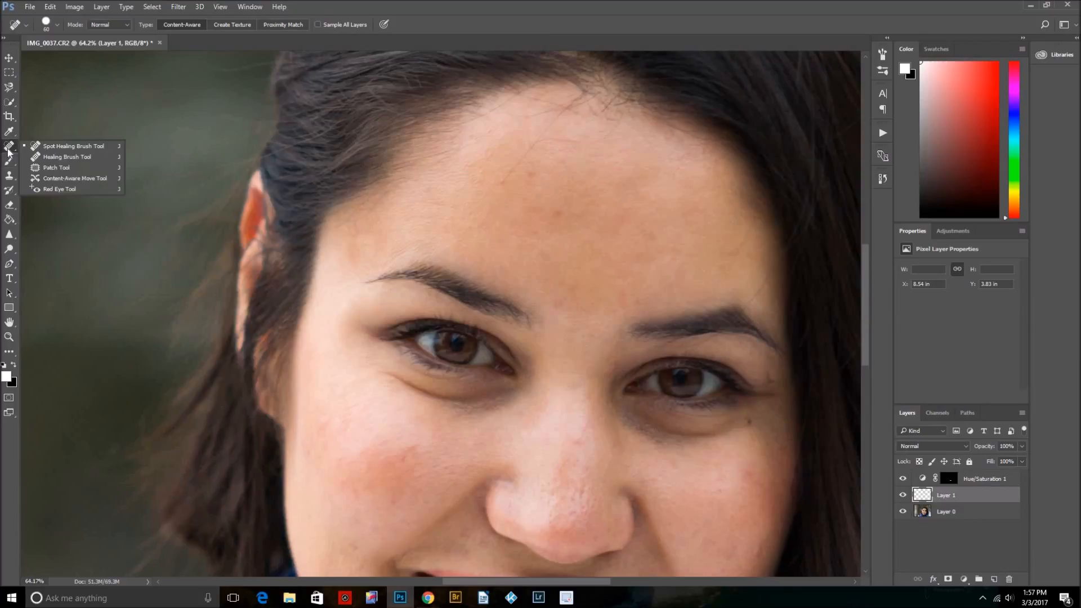
{"action": "left_click", "coordinate": [69, 158]}
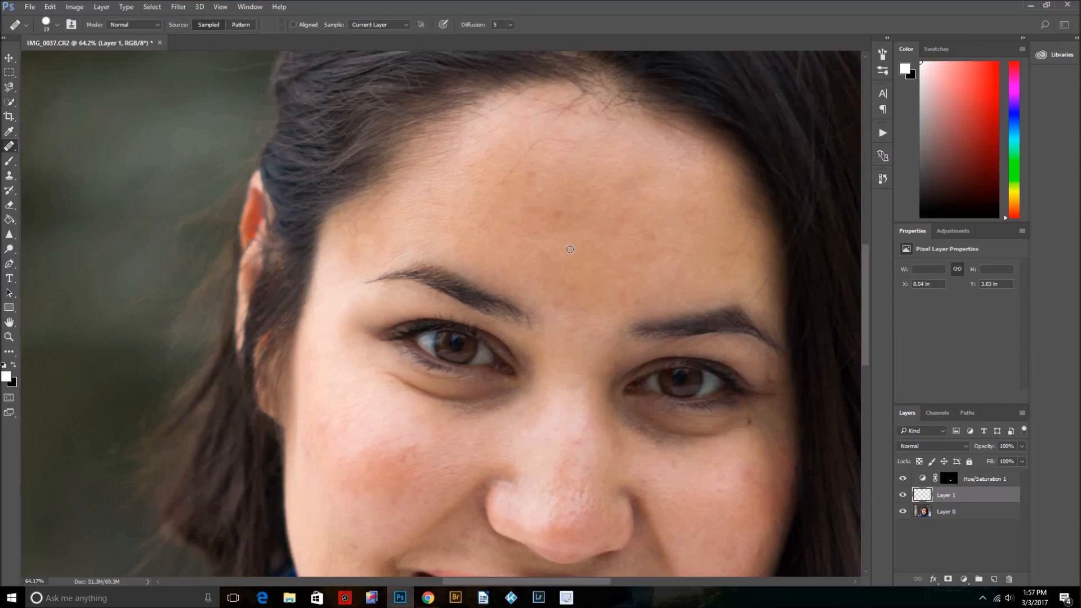
{"action": "key", "text": "bracketright"}
{"action": "key", "text": "bracketright"}
{"action": "key", "text": "bracketright"}
{"action": "left_click", "coordinate": [951, 512]}
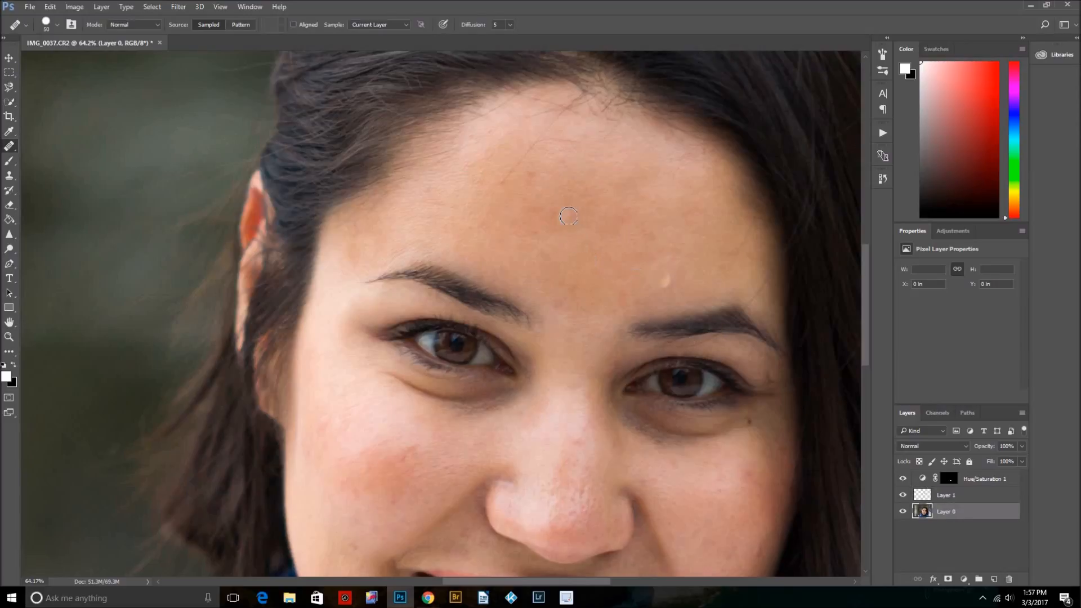
Heal the spot in the centre of the forehead and the marks above the right eyebrow on Layer 0
{"action": "left_click", "coordinate": [576, 218]}
{"action": "left_click", "coordinate": [565, 214]}
{"action": "left_click", "coordinate": [557, 213]}
{"action": "left_click", "coordinate": [604, 252]}
{"action": "left_click", "coordinate": [639, 218]}
{"action": "left_click", "coordinate": [685, 313]}
{"action": "left_click", "coordinate": [690, 276], "text": "alt"}
{"action": "left_click", "coordinate": [677, 272]}
Heal the remaining spots and uneven patches across the upper and middle forehead using freshly sampled skin
{"action": "left_click", "coordinate": [656, 186], "text": "alt"}
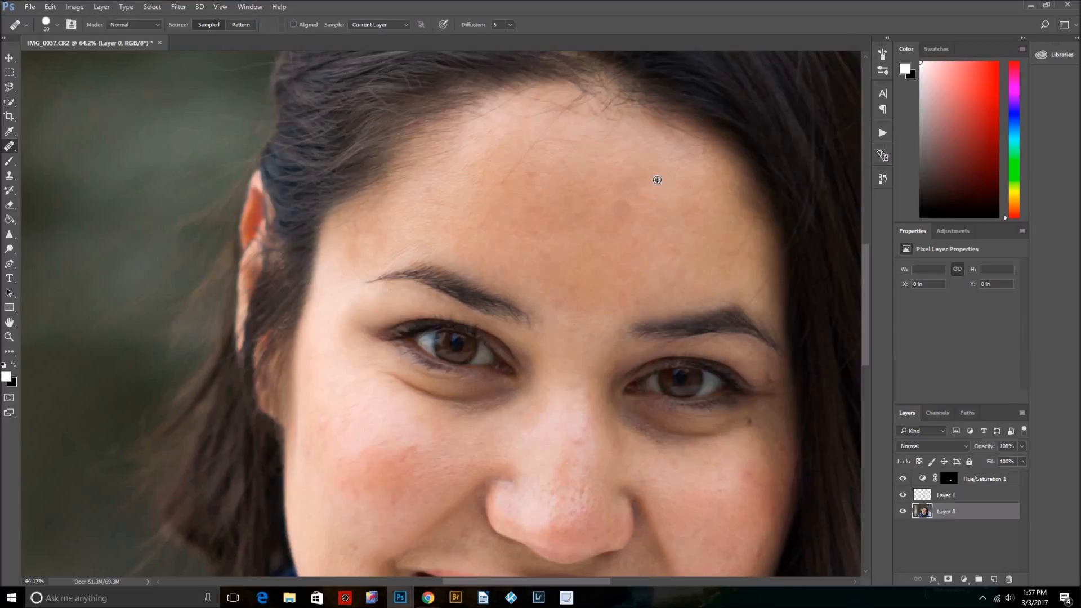
{"action": "left_click", "coordinate": [543, 190]}
{"action": "left_click", "coordinate": [571, 202]}
{"action": "left_click", "coordinate": [667, 195], "text": "alt"}
{"action": "left_click", "coordinate": [626, 199]}
{"action": "left_click", "coordinate": [587, 196], "text": "alt"}
{"action": "left_click", "coordinate": [541, 198]}
{"action": "left_click", "coordinate": [501, 185]}
{"action": "left_click", "coordinate": [570, 209]}
{"action": "left_click", "coordinate": [548, 232]}
{"action": "left_click", "coordinate": [424, 238], "text": "alt"}
{"action": "left_click_drag", "start_coordinate": [542, 142], "coordinate": [549, 141]}
{"action": "left_click", "coordinate": [643, 261]}
Heal the blemishes on the right cheek of Layer 0 with the Healing Brush
{"action": "scroll", "coordinate": [658, 197], "scroll_direction": "down", "scroll_amount": 5}
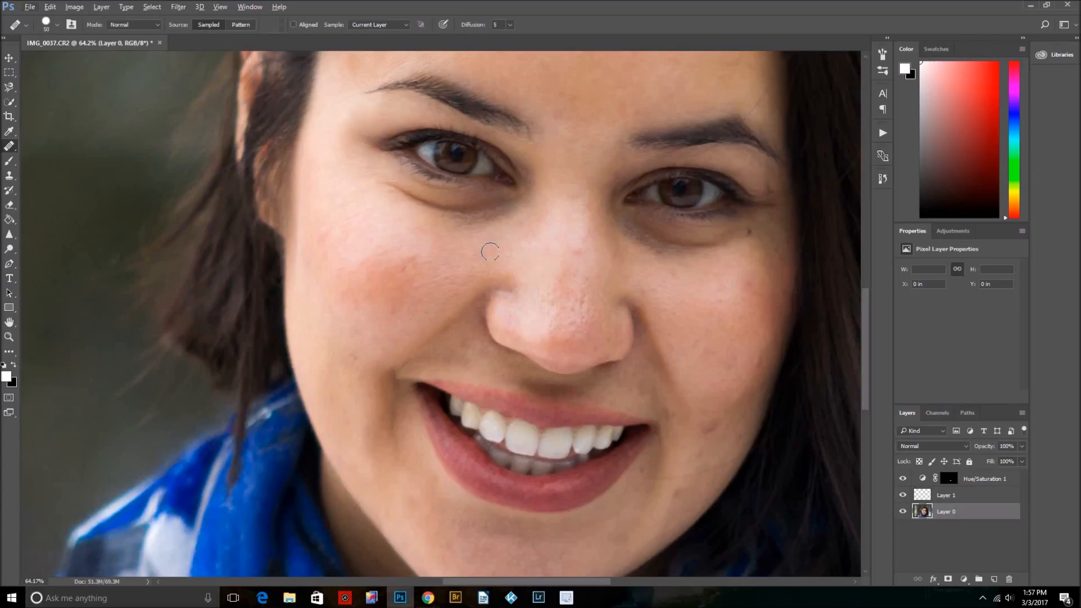
{"action": "scroll", "coordinate": [490, 252], "scroll_direction": "down", "scroll_amount": 3}
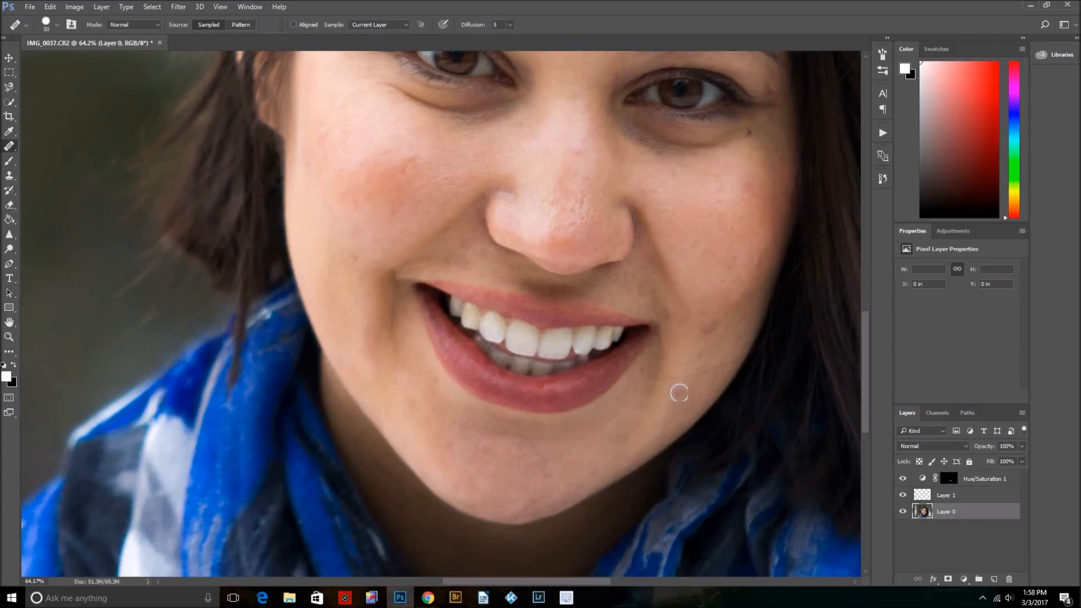
{"action": "left_click", "coordinate": [710, 348]}
{"action": "left_click", "coordinate": [751, 261]}
{"action": "left_click", "coordinate": [777, 289]}
{"action": "left_click", "coordinate": [762, 253]}
{"action": "left_click", "coordinate": [737, 288]}
{"action": "left_click", "coordinate": [784, 232]}
{"action": "left_click", "coordinate": [771, 221]}
{"action": "left_click", "coordinate": [681, 186]}
{"action": "scroll", "coordinate": [719, 215], "scroll_direction": "down", "scroll_amount": 5}
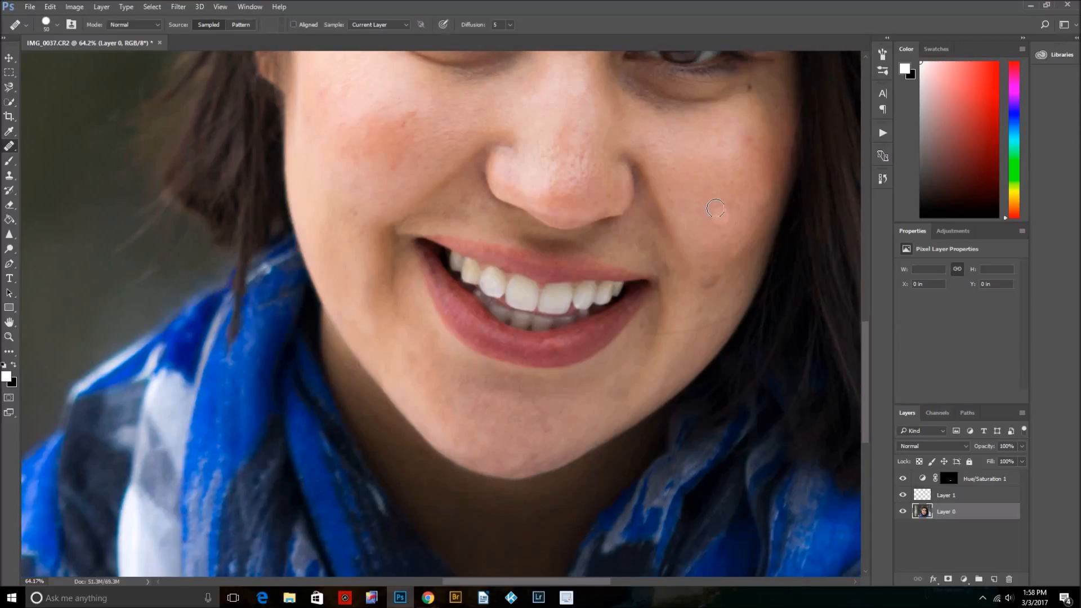
{"action": "left_click", "coordinate": [719, 214]}
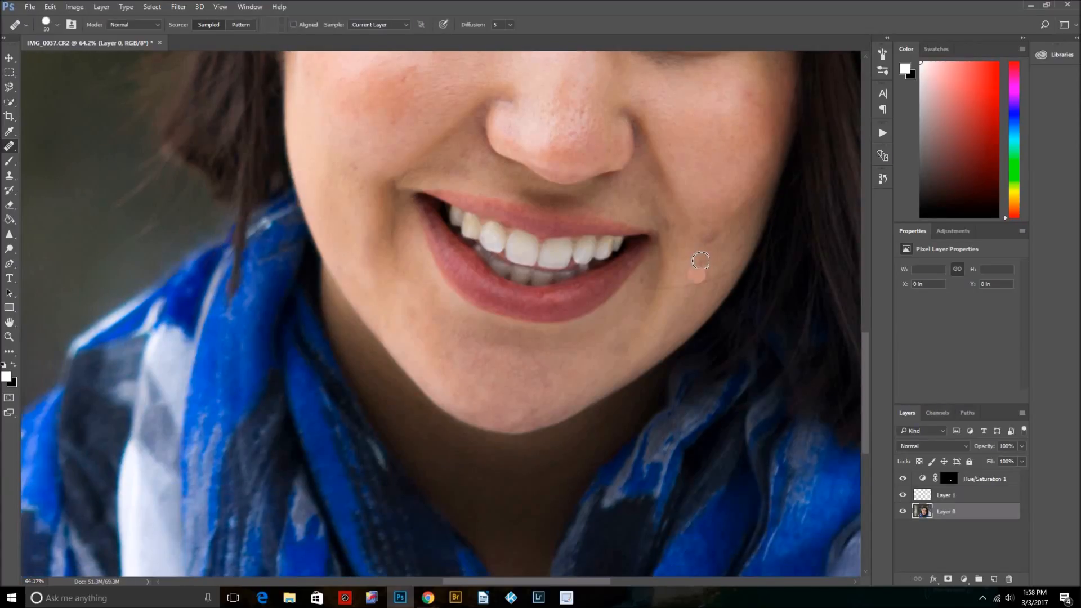
Heal the marks beside the right corner of the mouth and along the lower right cheek with resampled skin
{"action": "left_click", "coordinate": [735, 248]}
{"action": "left_click", "coordinate": [704, 159], "text": "alt"}
{"action": "left_click", "coordinate": [709, 234]}
{"action": "left_click", "coordinate": [797, 180]}
{"action": "left_click", "coordinate": [763, 155]}
{"action": "left_click", "coordinate": [727, 233]}
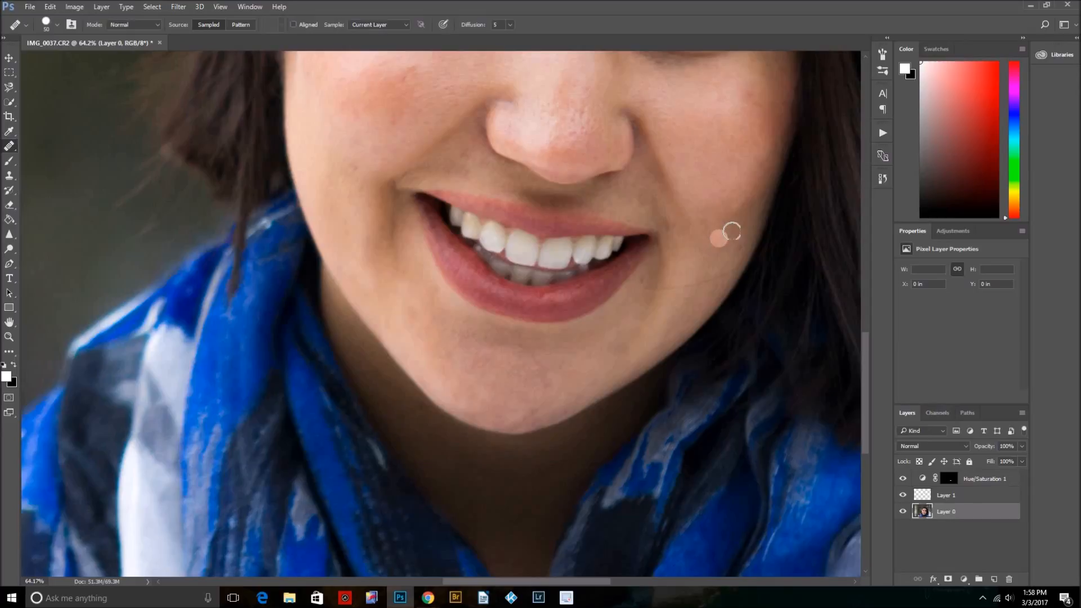
{"action": "left_click", "coordinate": [752, 228]}
{"action": "left_click", "coordinate": [779, 243]}
Heal the blemishes on the chin below the lower lip and touch up the left cheek
{"action": "left_click", "coordinate": [717, 282]}
{"action": "left_click", "coordinate": [573, 280]}
{"action": "left_click", "coordinate": [527, 331]}
{"action": "scroll", "coordinate": [543, 348], "scroll_direction": "down", "scroll_amount": 1}
{"action": "left_click", "coordinate": [546, 351]}
{"action": "left_click", "coordinate": [571, 313]}
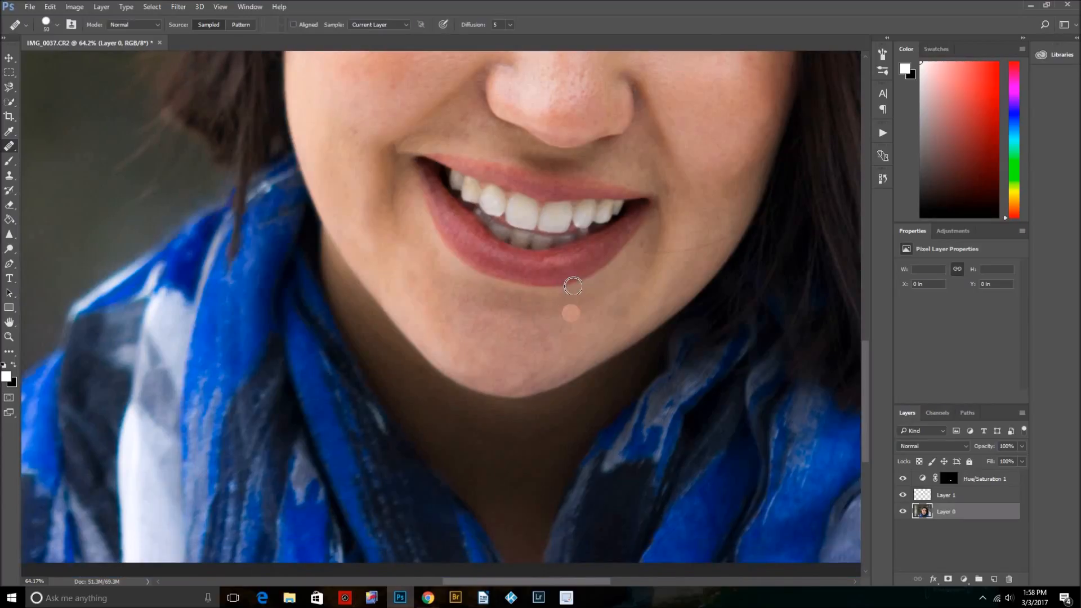
{"action": "scroll", "coordinate": [569, 287], "scroll_direction": "up", "scroll_amount": 3}
{"action": "left_click", "coordinate": [366, 233]}
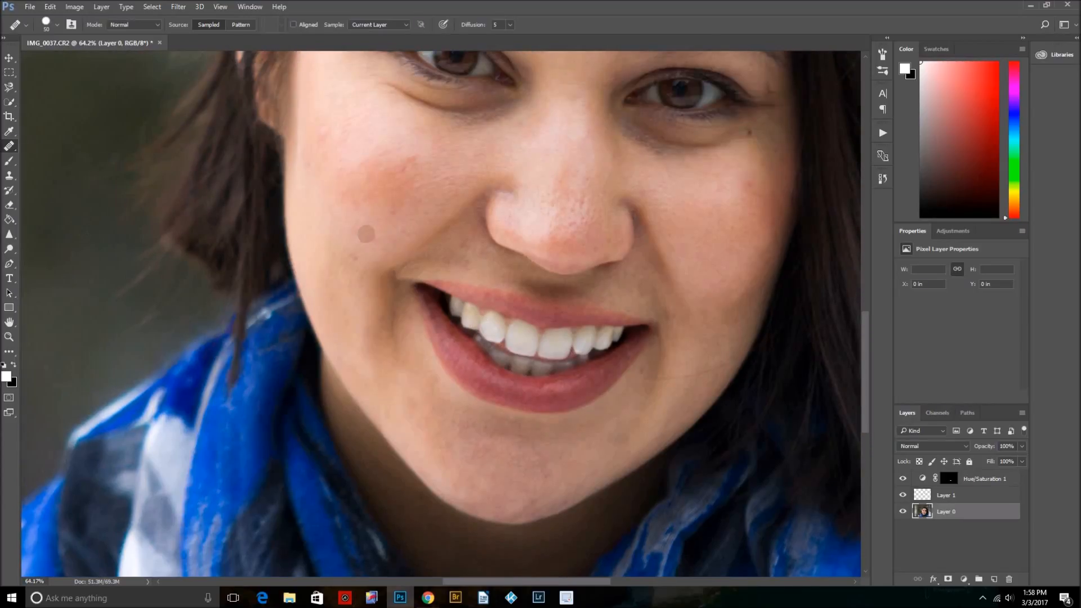
Examine the healed skin in the whole portrait
{"action": "left_click", "coordinate": [9, 337]}
{"action": "mouse_move", "coordinate": [487, 274]}
{"action": "left_mouse_down"}
{"action": "mouse_move", "coordinate": [479, 257]}
{"action": "mouse_move", "coordinate": [496, 260]}
{"action": "left_mouse_up"}
{"action": "left_click_drag", "start_coordinate": [515, 260], "coordinate": [628, 259]}
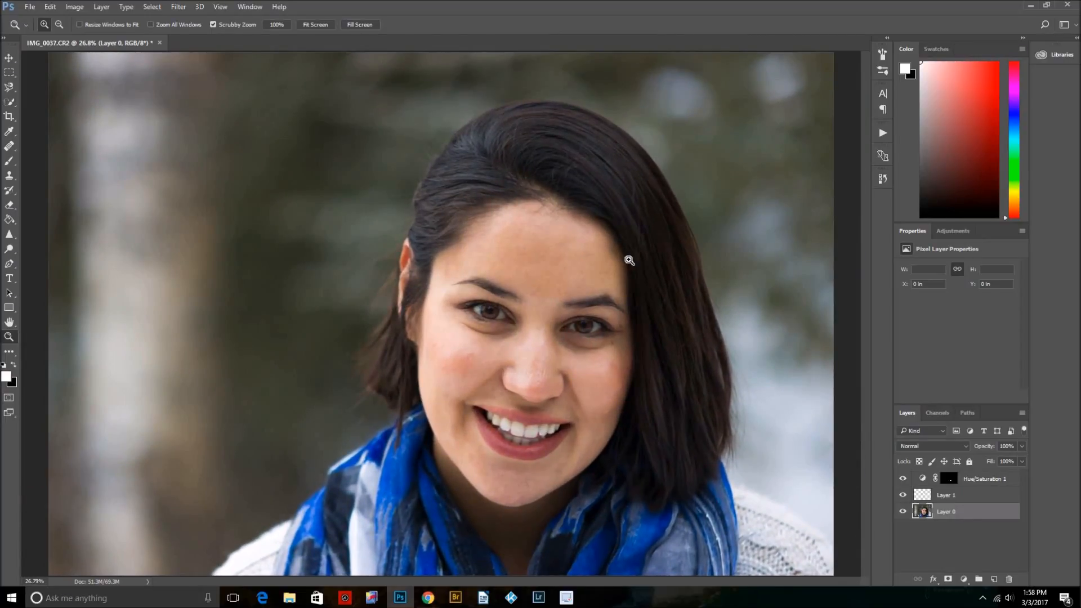
Try to patch the spot in the middle of the forehead with nearby skin using the Patch Tool in Content-Aware mode
{"action": "right_click", "coordinate": [9, 146]}
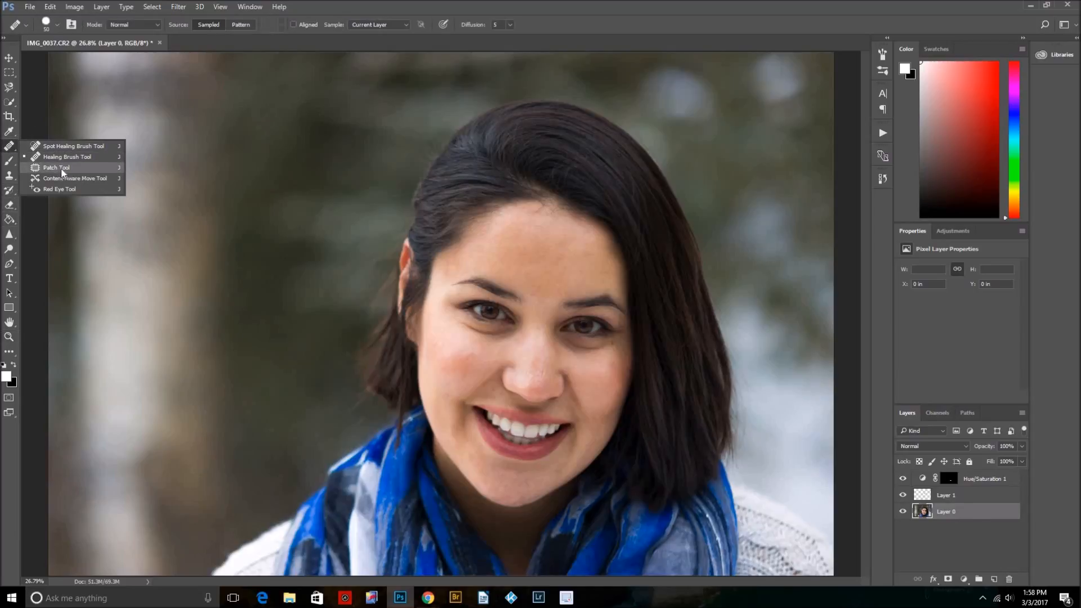
{"action": "left_click", "coordinate": [61, 168]}
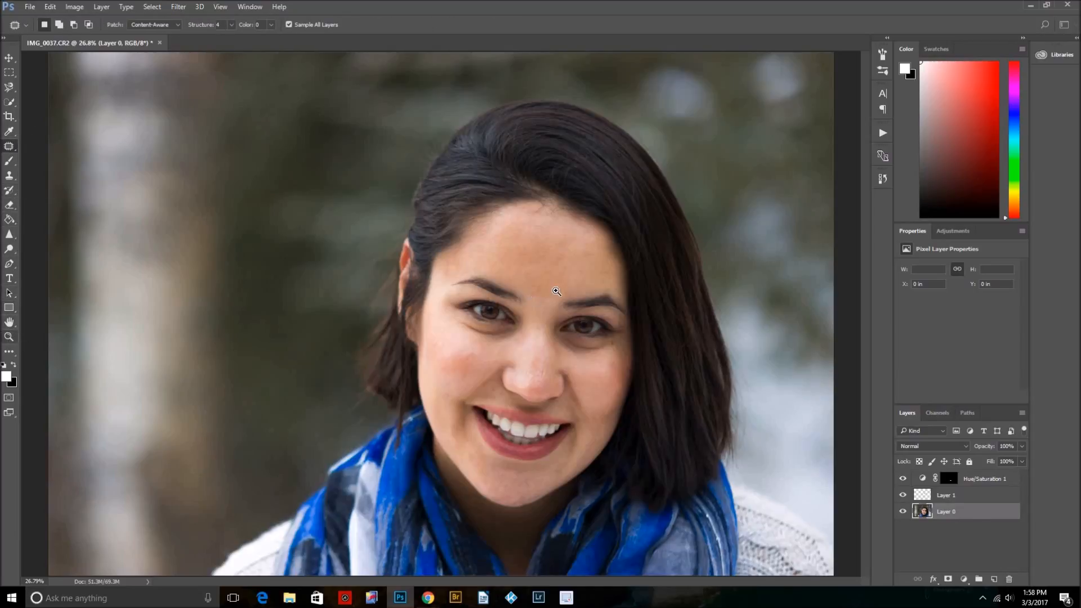
{"action": "left_click", "coordinate": [9, 336]}
{"action": "left_click_drag", "start_coordinate": [560, 332], "coordinate": [567, 267]}
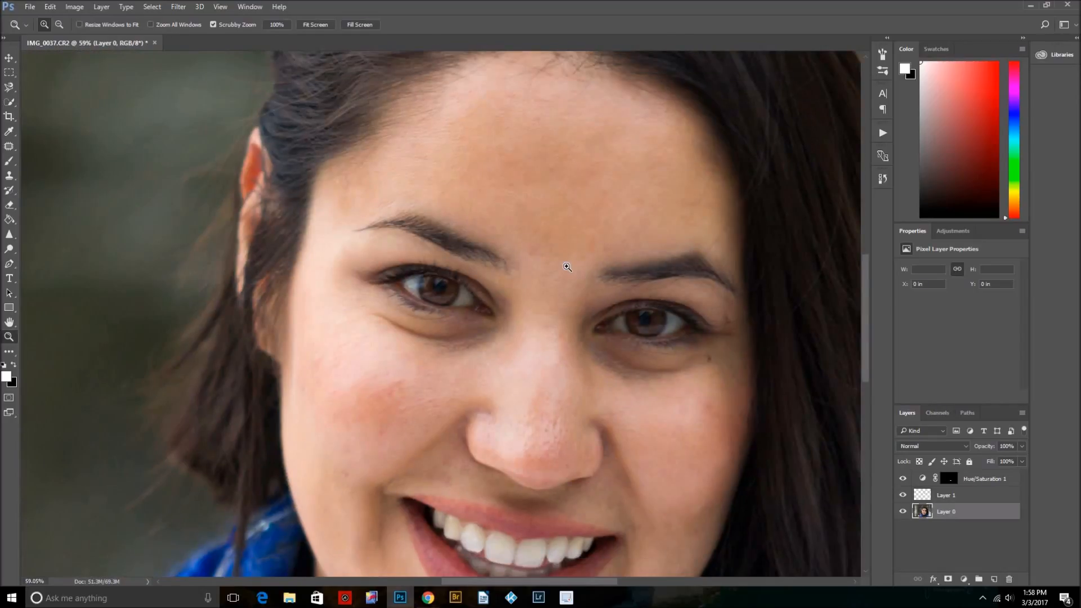
{"action": "key", "text": "j"}
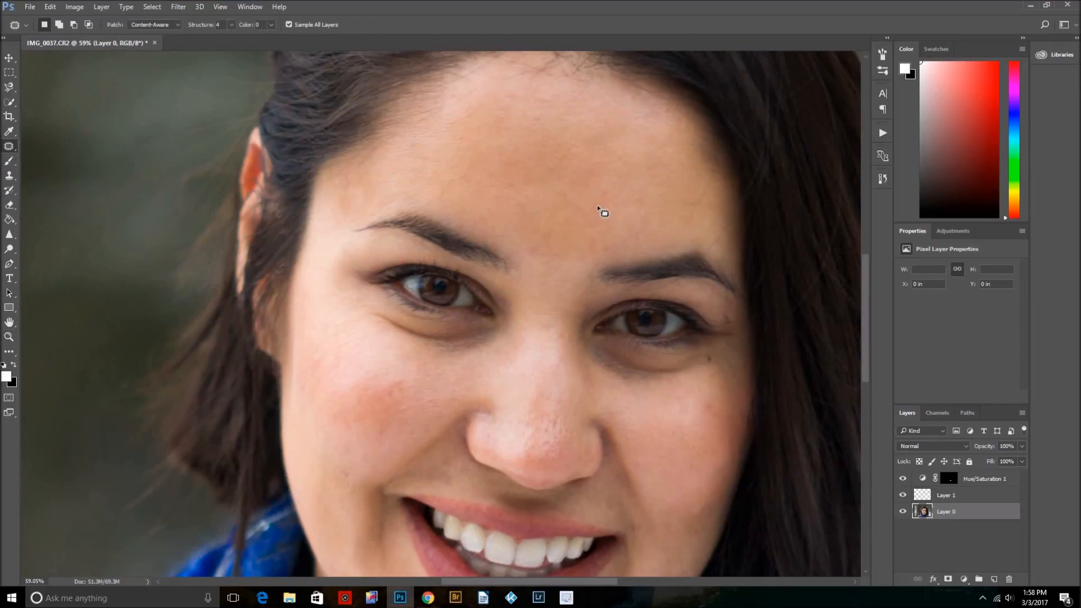
{"action": "mouse_move", "coordinate": [595, 199]}
{"action": "left_mouse_down"}
{"action": "mouse_move", "coordinate": [617, 186]}
{"action": "mouse_move", "coordinate": [597, 178]}
{"action": "mouse_move", "coordinate": [614, 204]}
{"action": "left_mouse_up"}
{"action": "left_click_drag", "start_coordinate": [608, 198], "coordinate": [635, 158]}
{"action": "key", "text": "ctrl+d"}
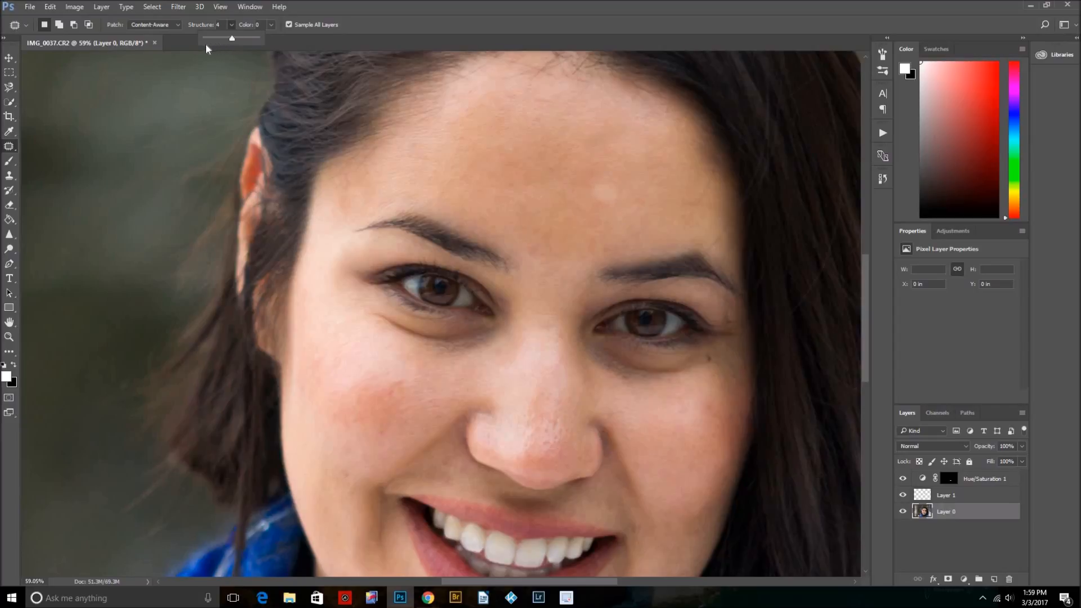
Switch the Patch mode to Normal and step the history back to before the forehead patch
{"action": "left_click", "coordinate": [176, 24]}
{"action": "left_click", "coordinate": [148, 34]}
{"action": "left_click", "coordinate": [879, 181]}
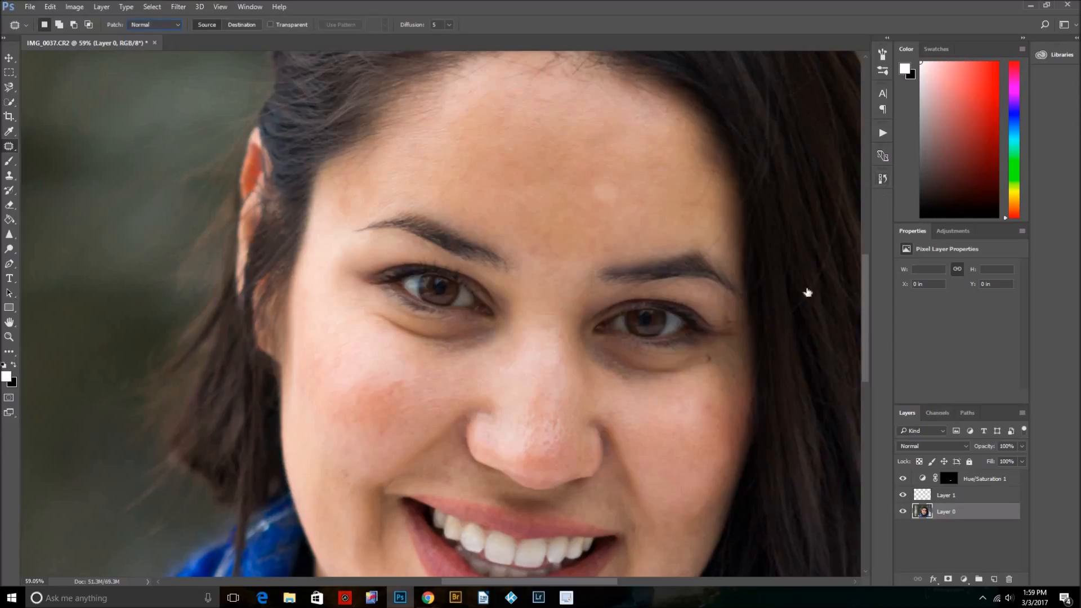
{"action": "left_click", "coordinate": [800, 374]}
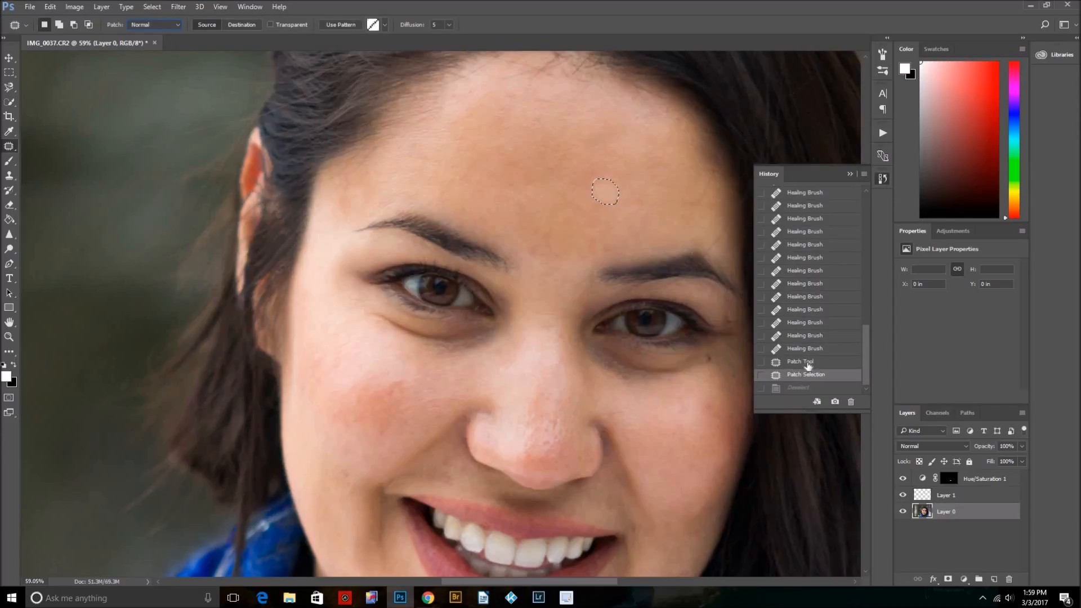
{"action": "left_click", "coordinate": [800, 361]}
{"action": "left_click", "coordinate": [806, 348]}
Patch the forehead spot and the mark on the outer left cheek with clean neighbouring skin, clearing each selection
{"action": "mouse_move", "coordinate": [594, 196]}
{"action": "left_mouse_down"}
{"action": "mouse_move", "coordinate": [623, 197]}
{"action": "mouse_move", "coordinate": [596, 191]}
{"action": "mouse_move", "coordinate": [608, 184]}
{"action": "mouse_move", "coordinate": [647, 191]}
{"action": "left_mouse_up"}
{"action": "key", "text": "ctrl+d"}
{"action": "scroll", "coordinate": [698, 194], "scroll_direction": "down", "scroll_amount": 5}
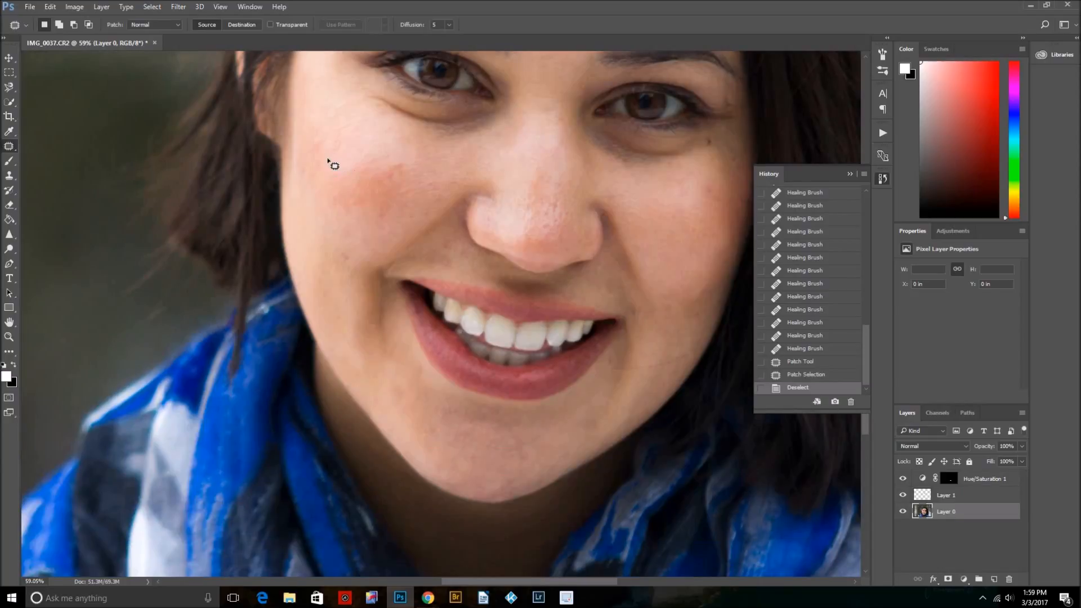
{"action": "mouse_move", "coordinate": [316, 164]}
{"action": "left_mouse_down"}
{"action": "mouse_move", "coordinate": [340, 135]}
{"action": "mouse_move", "coordinate": [318, 129]}
{"action": "mouse_move", "coordinate": [311, 146]}
{"action": "mouse_move", "coordinate": [321, 154]}
{"action": "mouse_move", "coordinate": [316, 234]}
{"action": "left_mouse_up"}
{"action": "key", "text": "ctrl+d"}
Patch two areas on the bridge of the nose with adjacent skin and clear the selections
{"action": "mouse_move", "coordinate": [554, 110]}
{"action": "left_mouse_down"}
{"action": "mouse_move", "coordinate": [571, 120]}
{"action": "mouse_move", "coordinate": [539, 123]}
{"action": "left_mouse_up"}
{"action": "key", "text": "ctrl+d"}
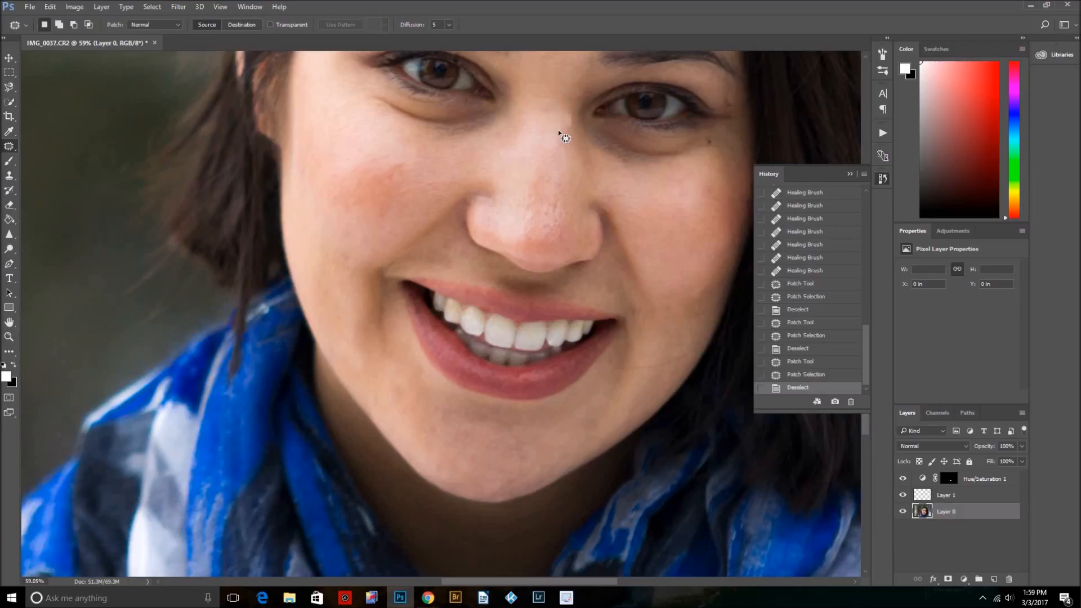
{"action": "mouse_move", "coordinate": [555, 138]}
{"action": "left_mouse_down"}
{"action": "mouse_move", "coordinate": [561, 125]}
{"action": "mouse_move", "coordinate": [555, 137]}
{"action": "left_mouse_up"}
{"action": "left_click_drag", "start_coordinate": [565, 134], "coordinate": [553, 105]}
{"action": "key", "text": "ctrl+d"}
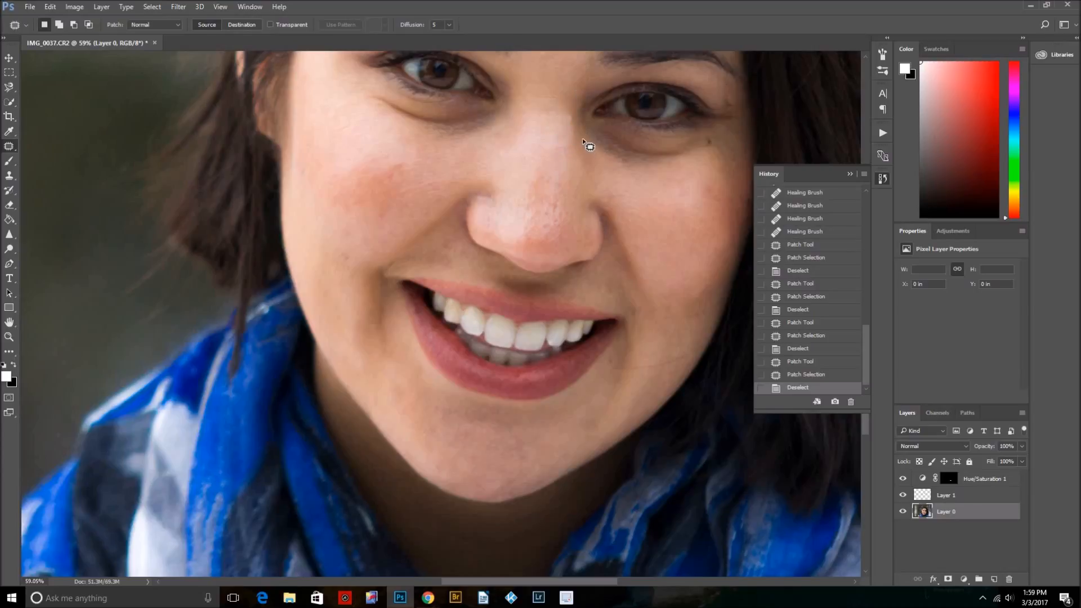
Step the history back to before the two nose patches and browse up to its earliest entries
{"action": "left_click", "coordinate": [817, 360]}
{"action": "left_click", "coordinate": [822, 349]}
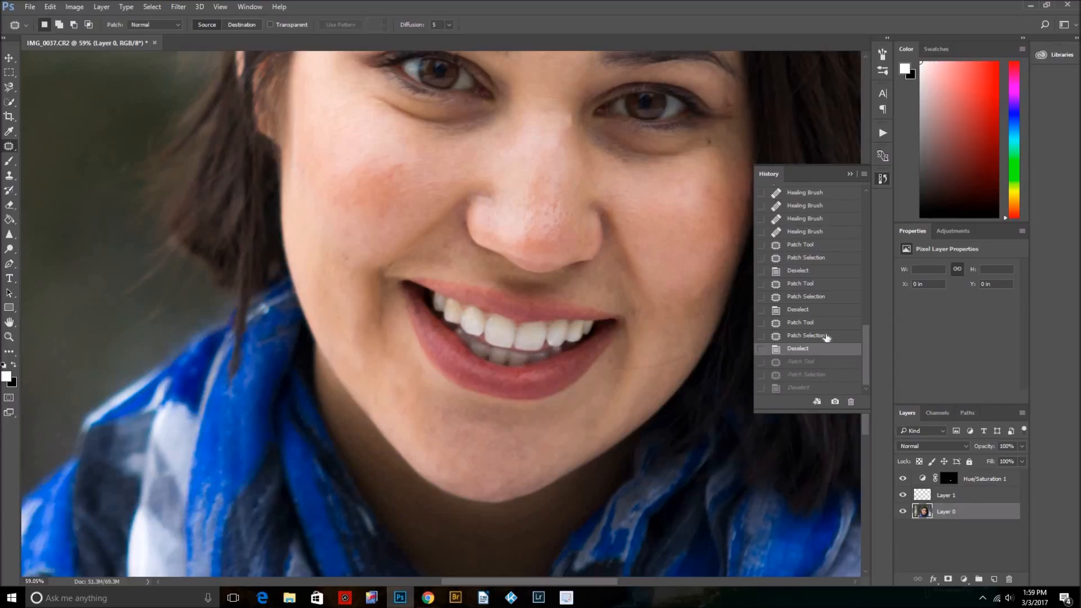
{"action": "left_click", "coordinate": [826, 336]}
{"action": "left_click", "coordinate": [825, 322]}
{"action": "left_click", "coordinate": [824, 309]}
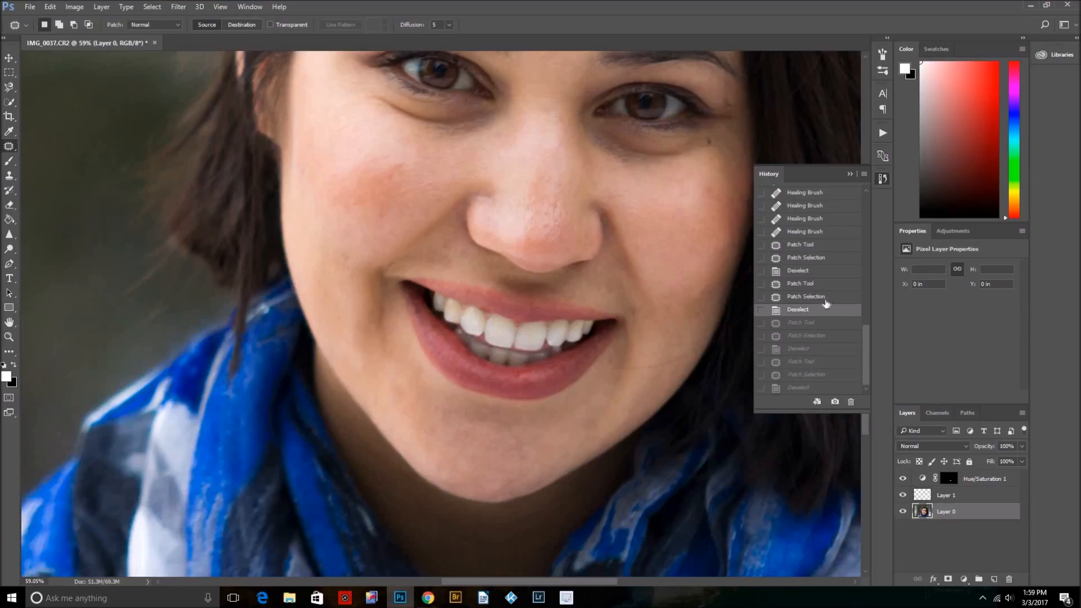
{"action": "left_click_drag", "start_coordinate": [869, 349], "coordinate": [880, 203]}
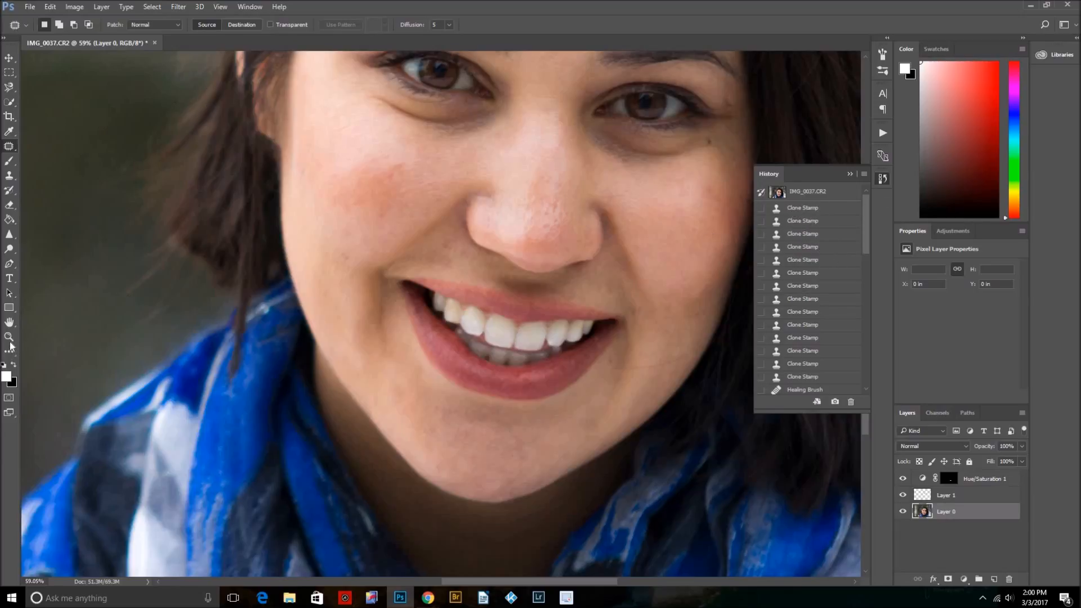
Fit the whole portrait in view and add a Hue/Saturation adjustment layer above Layer 0
{"action": "mouse_move", "coordinate": [414, 297]}
{"action": "left_mouse_down"}
{"action": "mouse_move", "coordinate": [362, 295]}
{"action": "mouse_move", "coordinate": [419, 281]}
{"action": "left_mouse_up"}
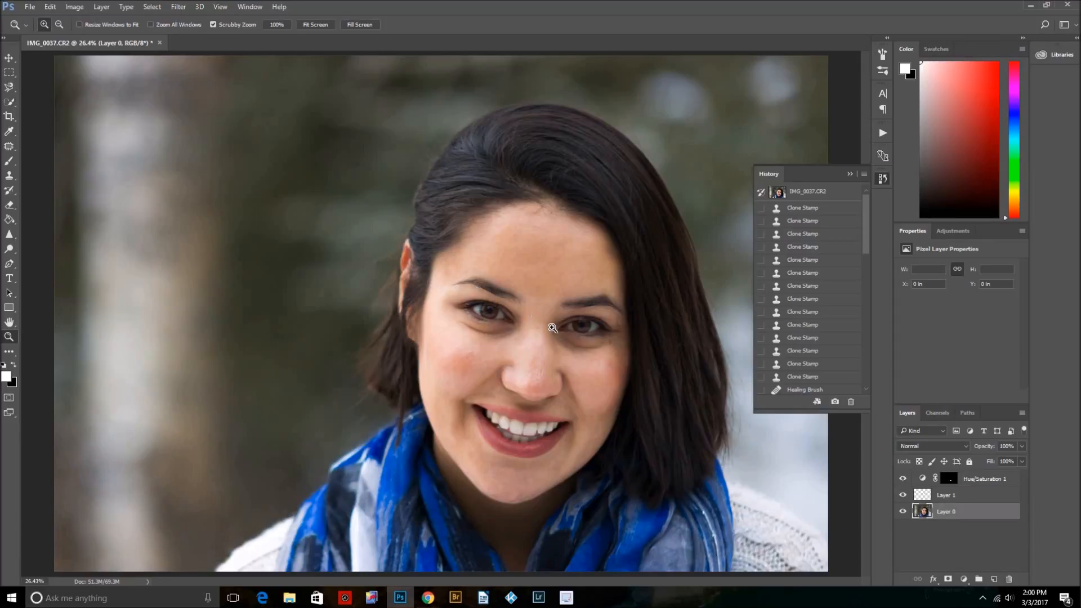
{"action": "left_click_drag", "start_coordinate": [563, 331], "coordinate": [572, 331]}
{"action": "key", "text": "ctrl+0"}
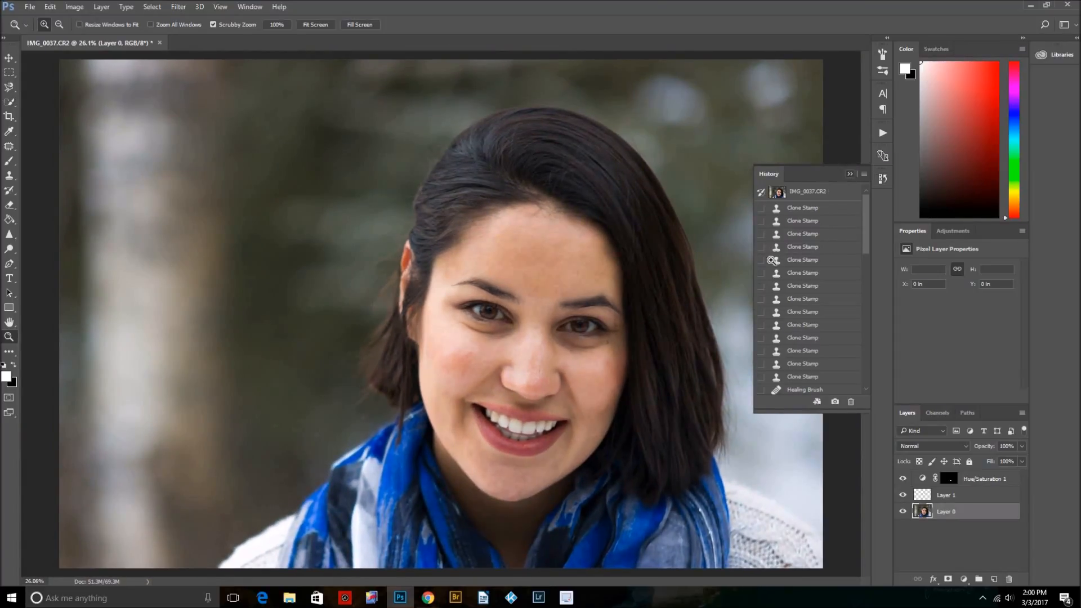
{"action": "left_click", "coordinate": [882, 178]}
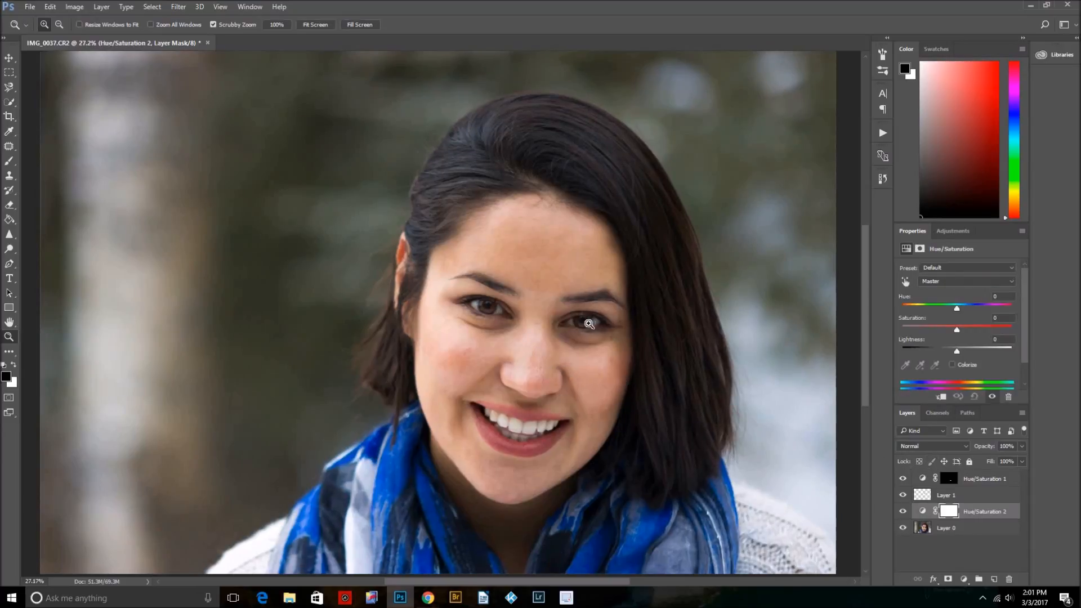
Set up the Dodge Tool for the eyes with a brush size of 60, the Shadows range and 5% exposure
{"action": "left_click_drag", "start_coordinate": [580, 325], "coordinate": [431, 307]}
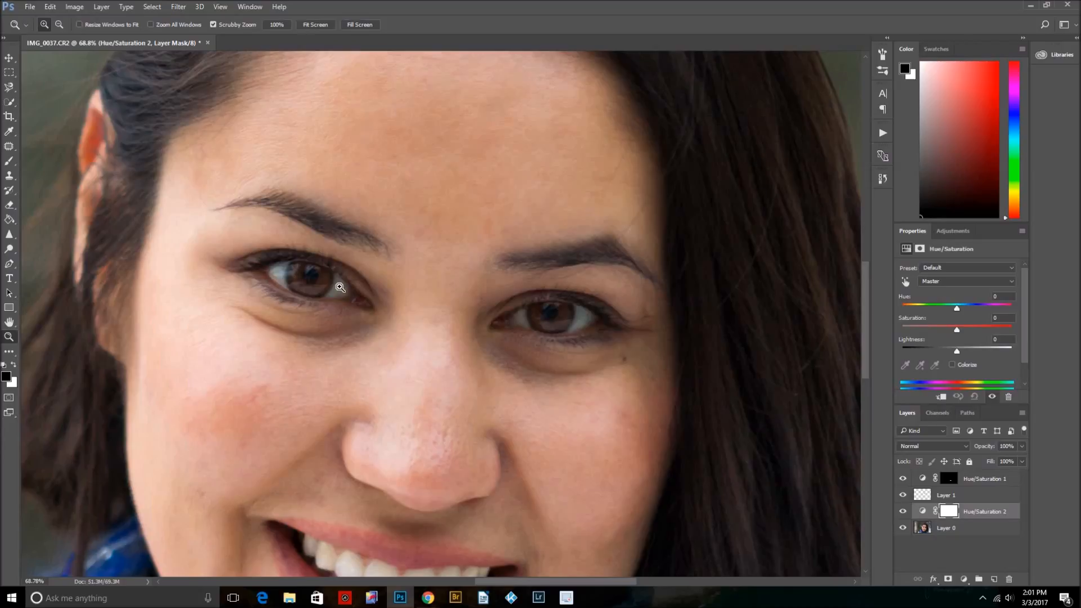
{"action": "left_click", "coordinate": [10, 250]}
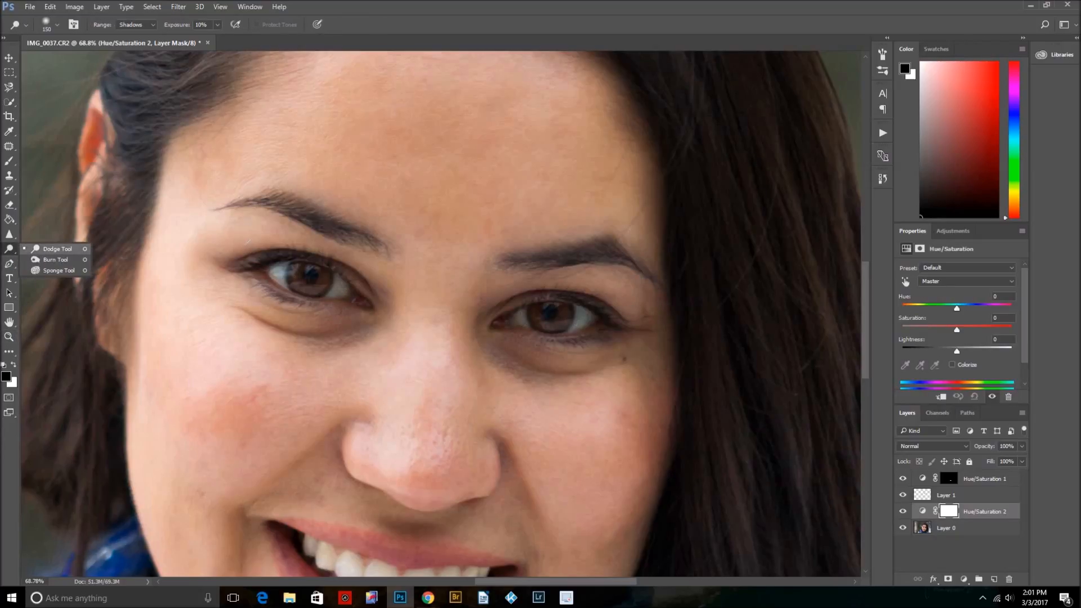
{"action": "left_click", "coordinate": [56, 249]}
{"action": "key", "text": "bracketleft"}
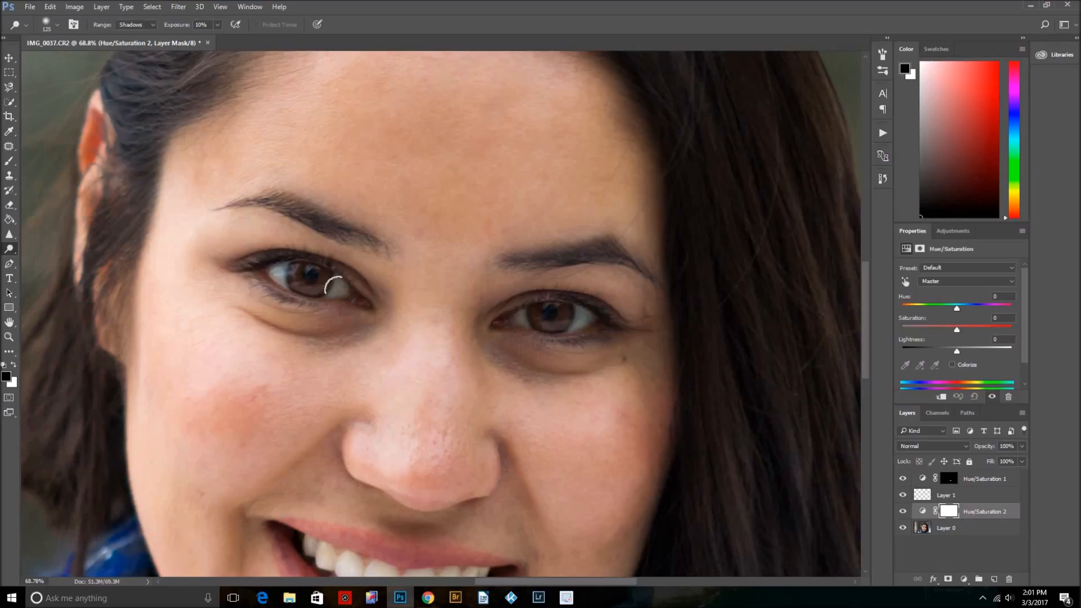
{"action": "key", "text": "bracketleft"}
{"action": "key", "text": "bracketleft"}
{"action": "key", "text": "bracketleft"}
{"action": "left_click", "coordinate": [217, 25]}
{"action": "left_click_drag", "start_coordinate": [218, 40], "coordinate": [216, 46]}
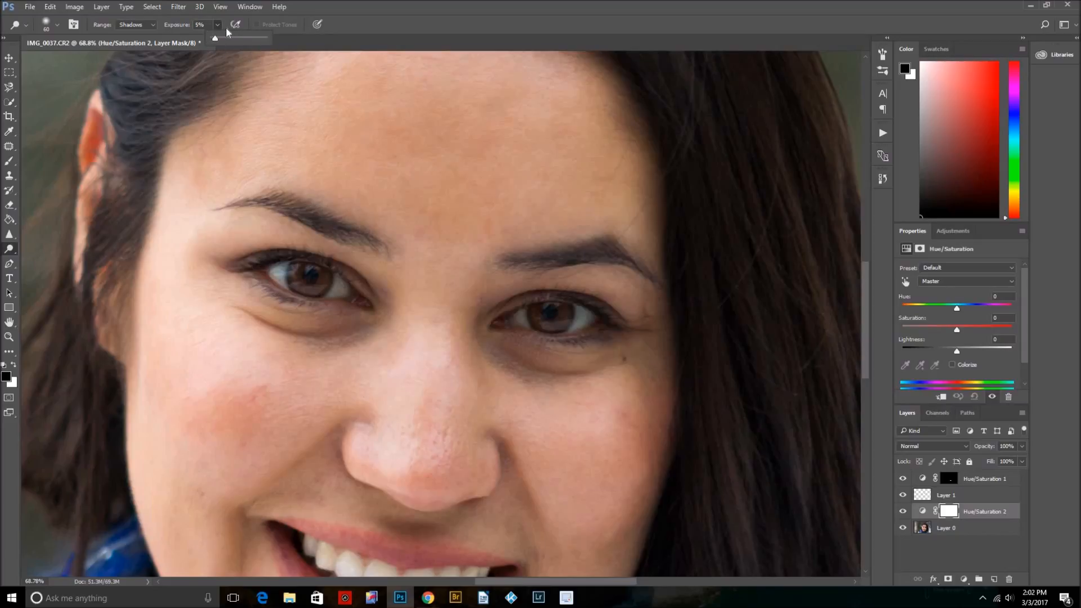
{"action": "left_click", "coordinate": [170, 35]}
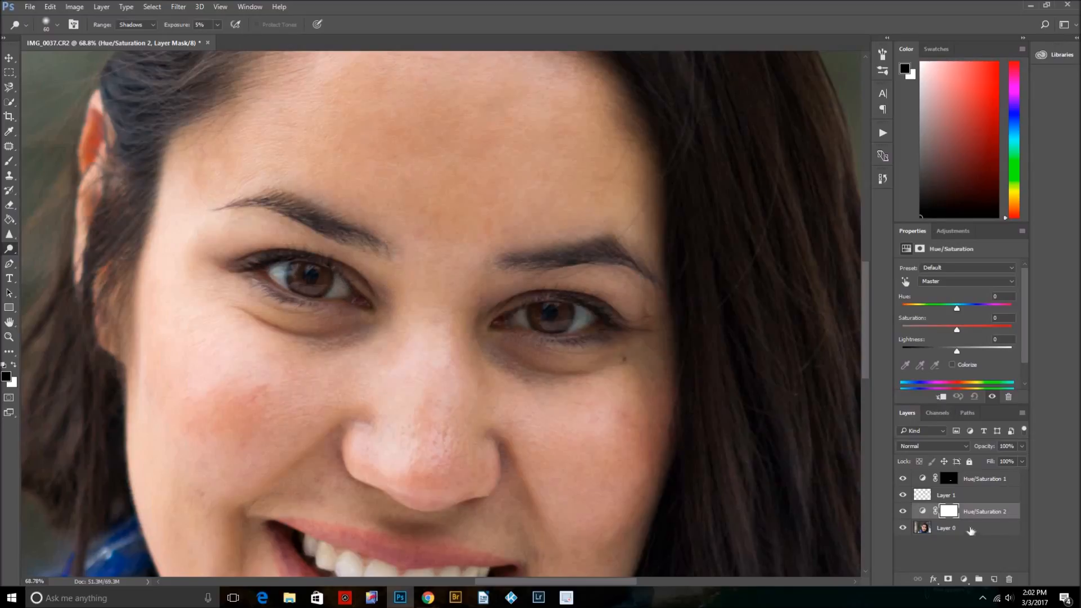
Dodge the whites of both eyes on Layer 0
{"action": "left_click", "coordinate": [970, 529]}
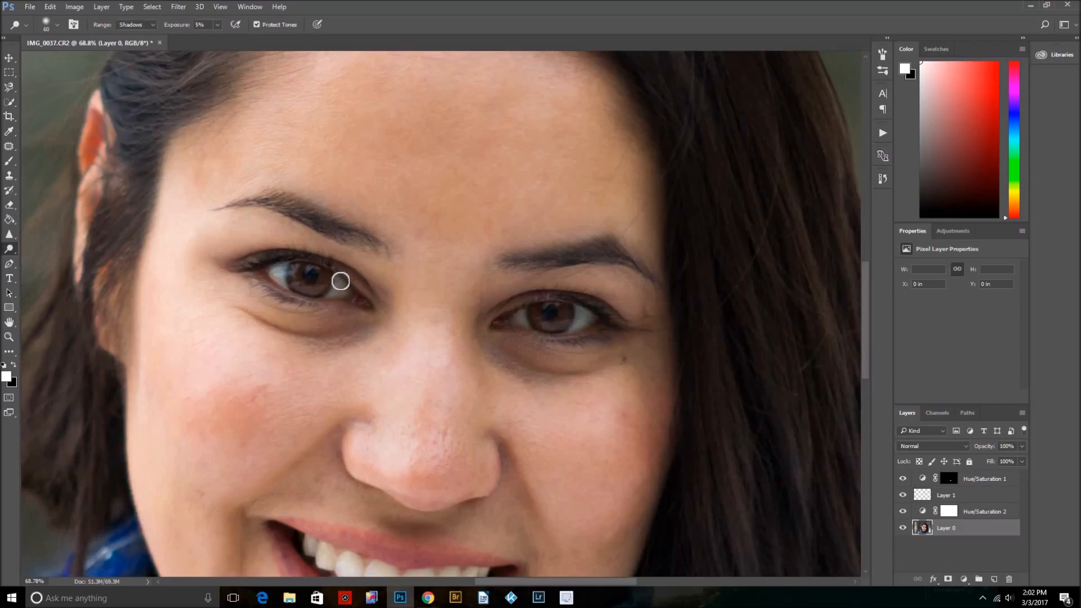
{"action": "mouse_move", "coordinate": [347, 290]}
{"action": "left_mouse_down"}
{"action": "mouse_move", "coordinate": [330, 295]}
{"action": "mouse_move", "coordinate": [340, 283]}
{"action": "mouse_move", "coordinate": [344, 293]}
{"action": "mouse_move", "coordinate": [333, 296]}
{"action": "mouse_move", "coordinate": [284, 269]}
{"action": "left_mouse_up"}
{"action": "mouse_move", "coordinate": [336, 291]}
{"action": "left_mouse_down"}
{"action": "mouse_move", "coordinate": [357, 292]}
{"action": "mouse_move", "coordinate": [348, 311]}
{"action": "left_mouse_up"}
{"action": "mouse_move", "coordinate": [532, 327]}
{"action": "left_mouse_down"}
{"action": "mouse_move", "coordinate": [603, 328]}
{"action": "mouse_move", "coordinate": [578, 329]}
{"action": "mouse_move", "coordinate": [593, 316]}
{"action": "mouse_move", "coordinate": [512, 322]}
{"action": "left_mouse_up"}
{"action": "left_click_drag", "start_coordinate": [342, 295], "coordinate": [339, 297]}
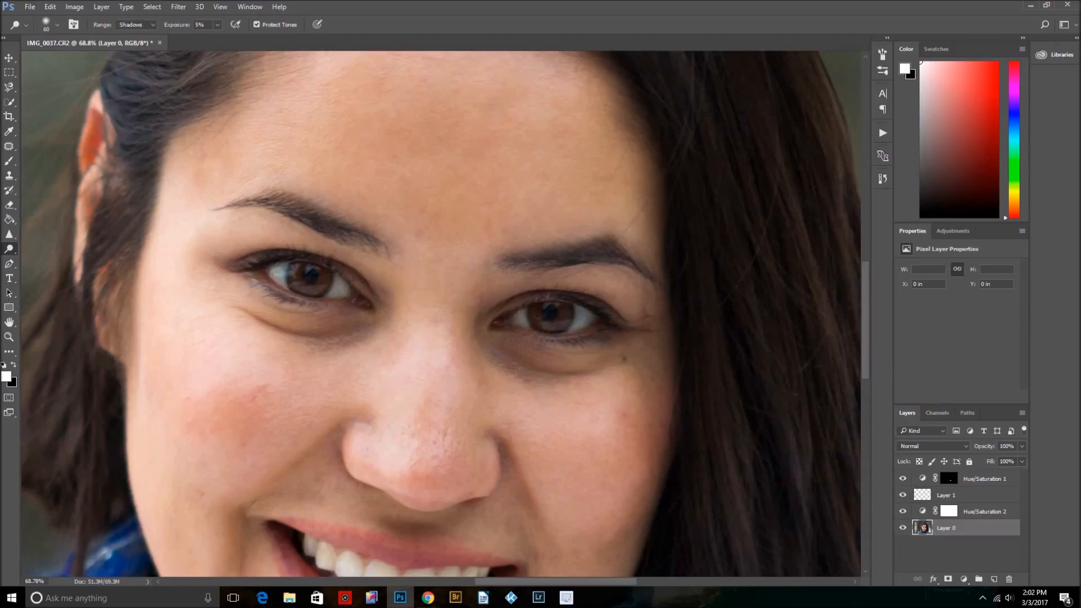
Raise the Dodge Tool exposure to 58% and brighten the whites and irises of both eyes
{"action": "key", "text": "z"}
{"action": "scroll", "coordinate": [320, 332], "scroll_direction": "down", "scroll_amount": 5}
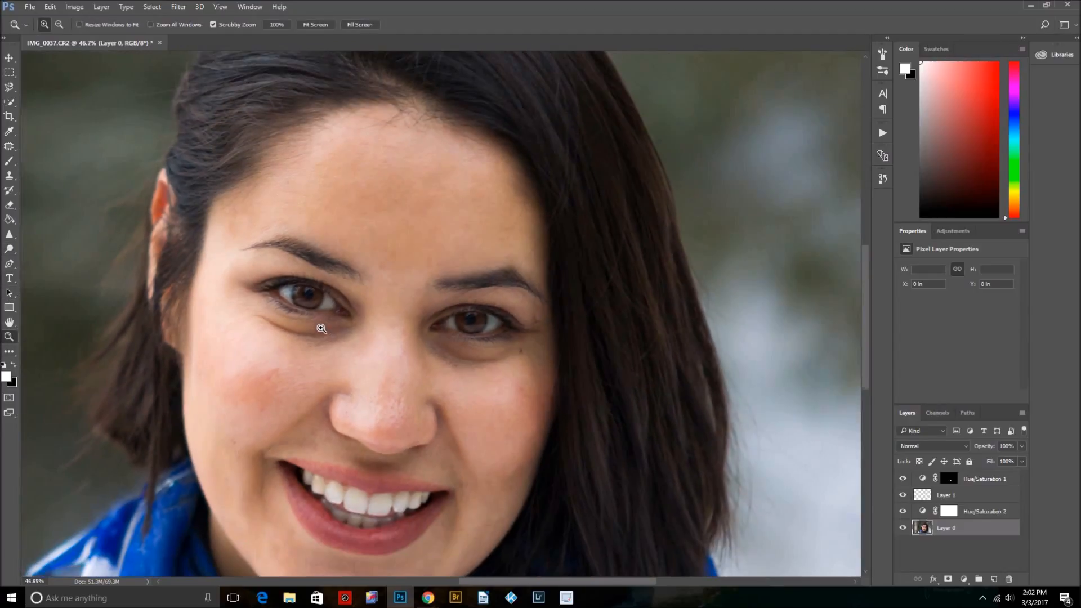
{"action": "scroll", "coordinate": [408, 322], "scroll_direction": "up", "scroll_amount": 4}
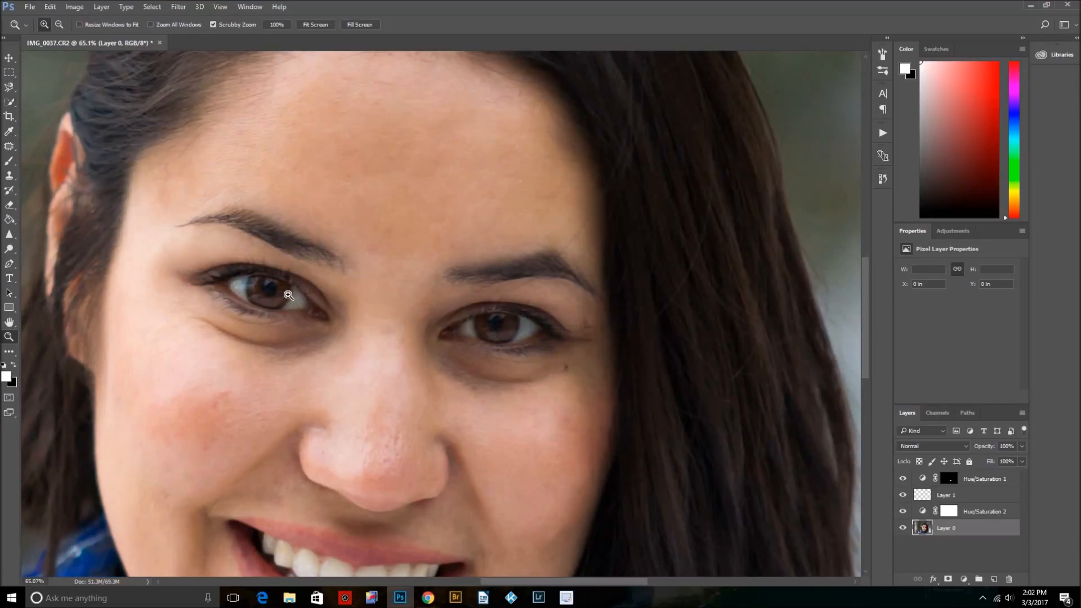
{"action": "left_click", "coordinate": [9, 248]}
{"action": "left_click", "coordinate": [217, 25]}
{"action": "left_click_drag", "start_coordinate": [215, 38], "coordinate": [244, 39]}
{"action": "left_click_drag", "start_coordinate": [292, 302], "coordinate": [298, 301]}
{"action": "left_click_drag", "start_coordinate": [236, 281], "coordinate": [243, 280]}
{"action": "mouse_move", "coordinate": [464, 328]}
{"action": "left_mouse_down"}
{"action": "mouse_move", "coordinate": [469, 340]}
{"action": "mouse_move", "coordinate": [501, 324]}
{"action": "mouse_move", "coordinate": [521, 336]}
{"action": "mouse_move", "coordinate": [509, 319]}
{"action": "left_mouse_up"}
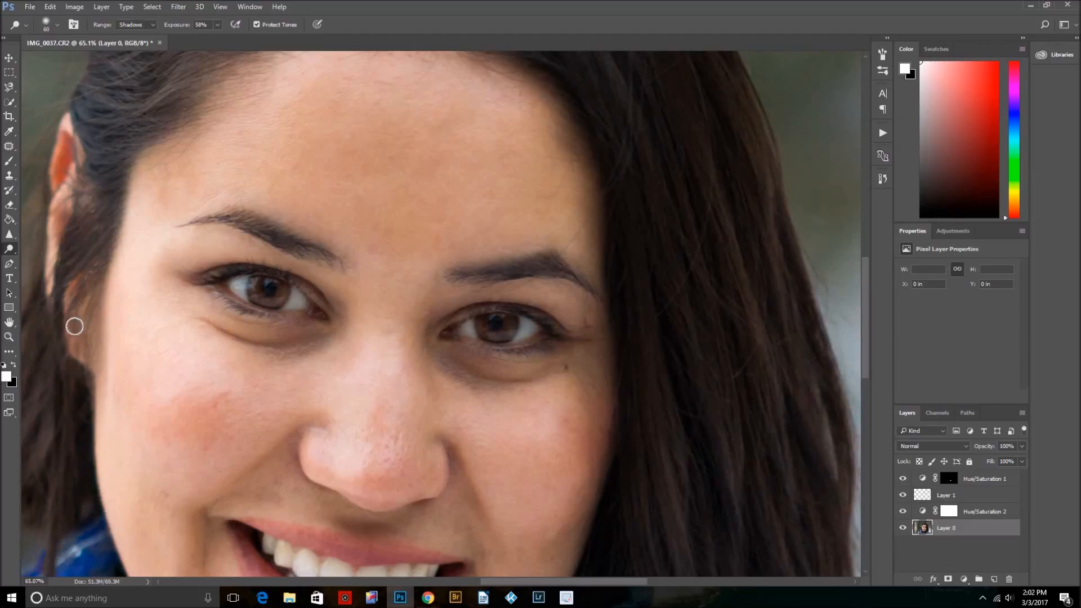
Examine the brightened eyes in the whole portrait and compare them with earlier Dodge Tool states in the history
{"action": "left_click", "coordinate": [16, 339]}
{"action": "key", "text": "ctrl+0"}
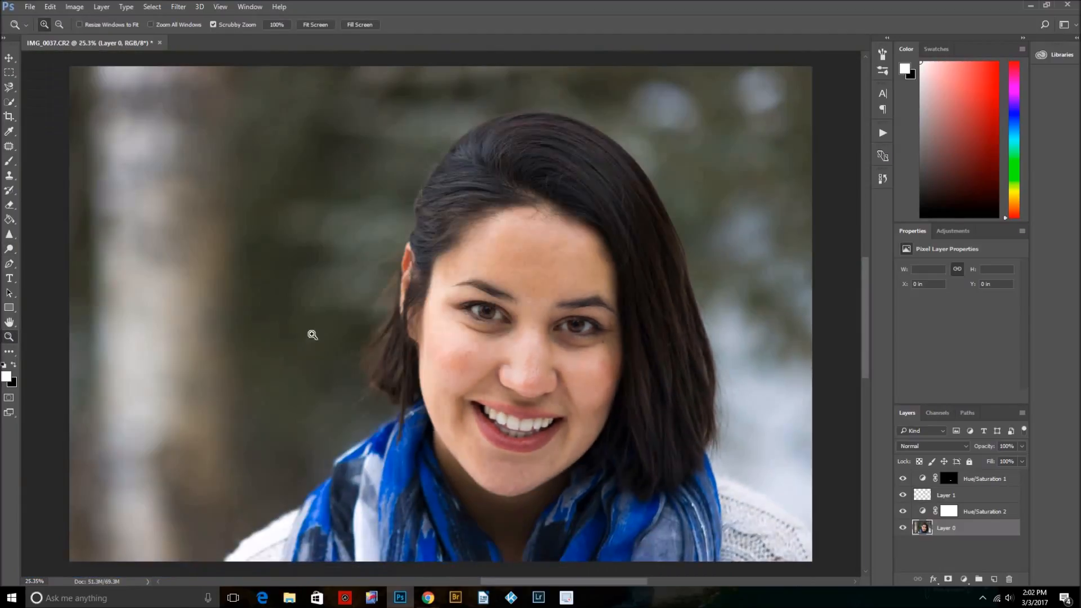
{"action": "left_click_drag", "start_coordinate": [311, 335], "coordinate": [531, 199]}
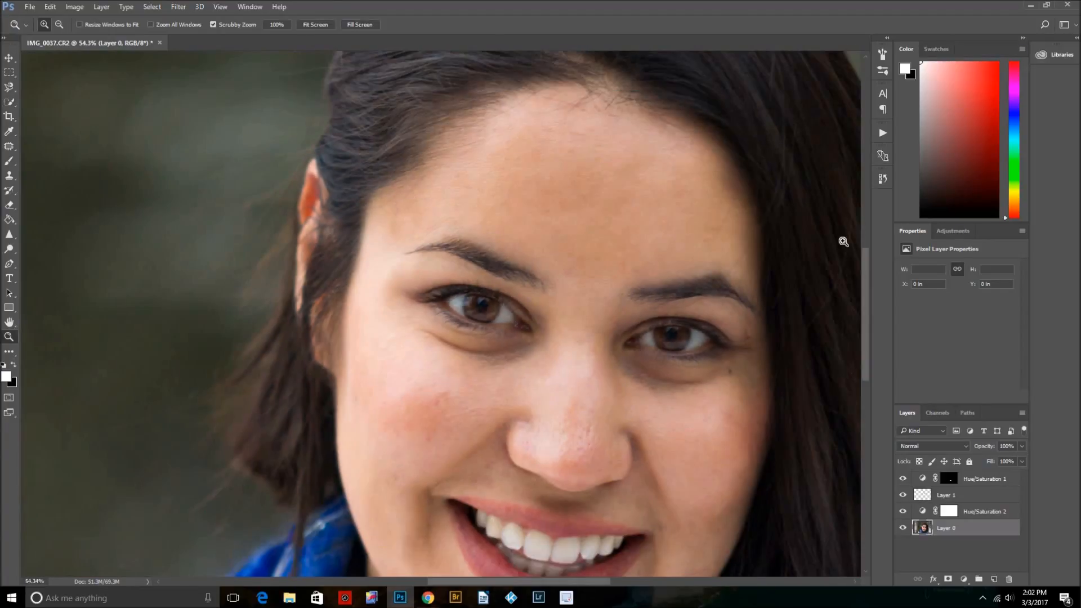
{"action": "left_click", "coordinate": [883, 178]}
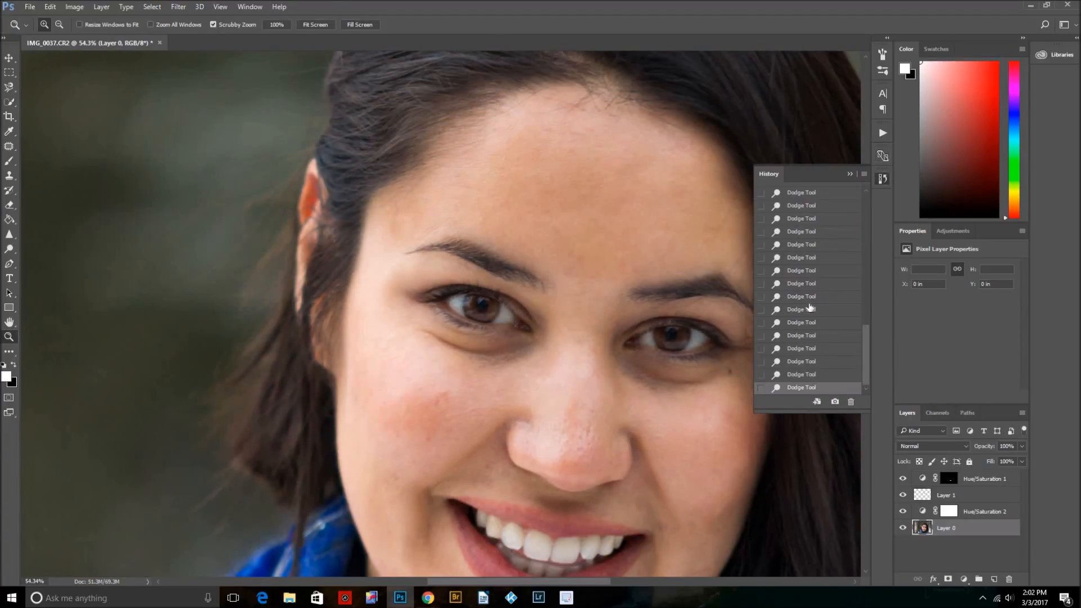
{"action": "left_click", "coordinate": [812, 296]}
{"action": "left_click", "coordinate": [817, 270]}
{"action": "left_click", "coordinate": [815, 279]}
{"action": "left_click", "coordinate": [820, 269]}
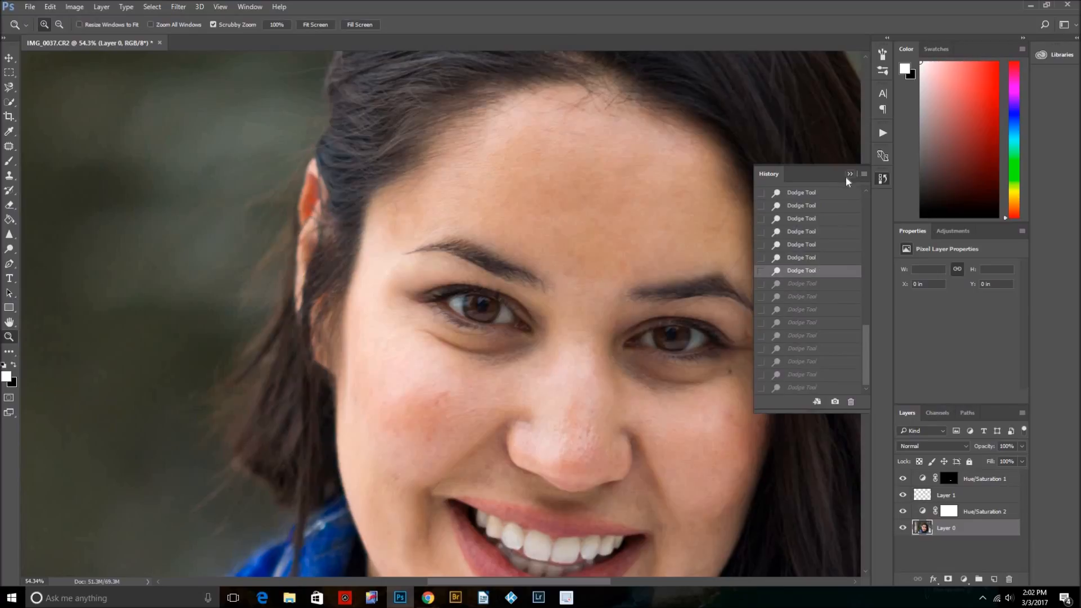
Compare the face with the first Clone Stamp state in the history and restore the latest Dodge Tool state
{"action": "scroll", "coordinate": [870, 214], "scroll_direction": "up", "scroll_amount": 10}
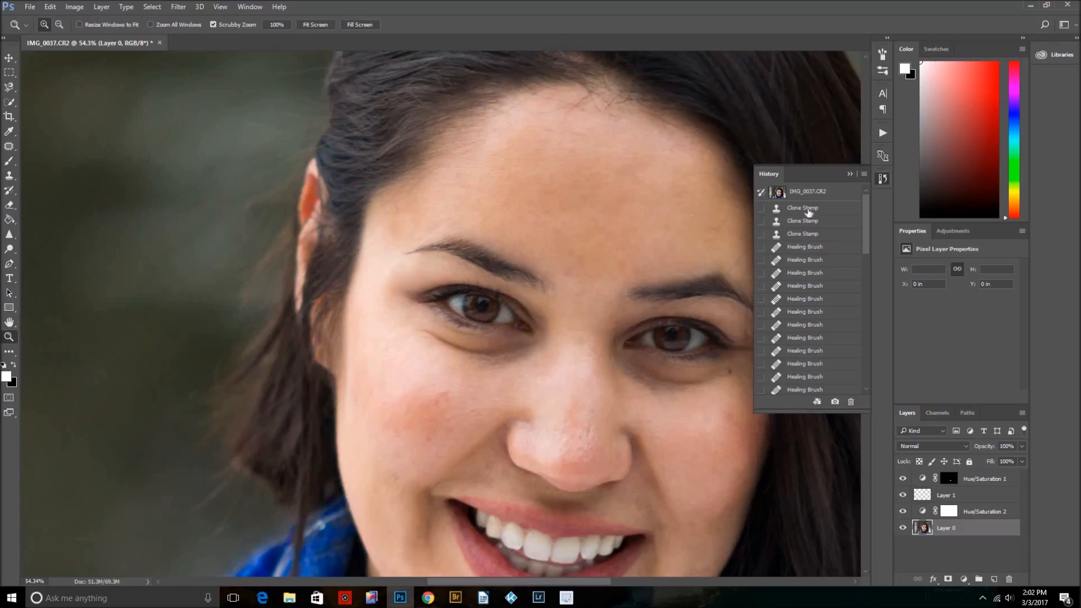
{"action": "left_click", "coordinate": [808, 209]}
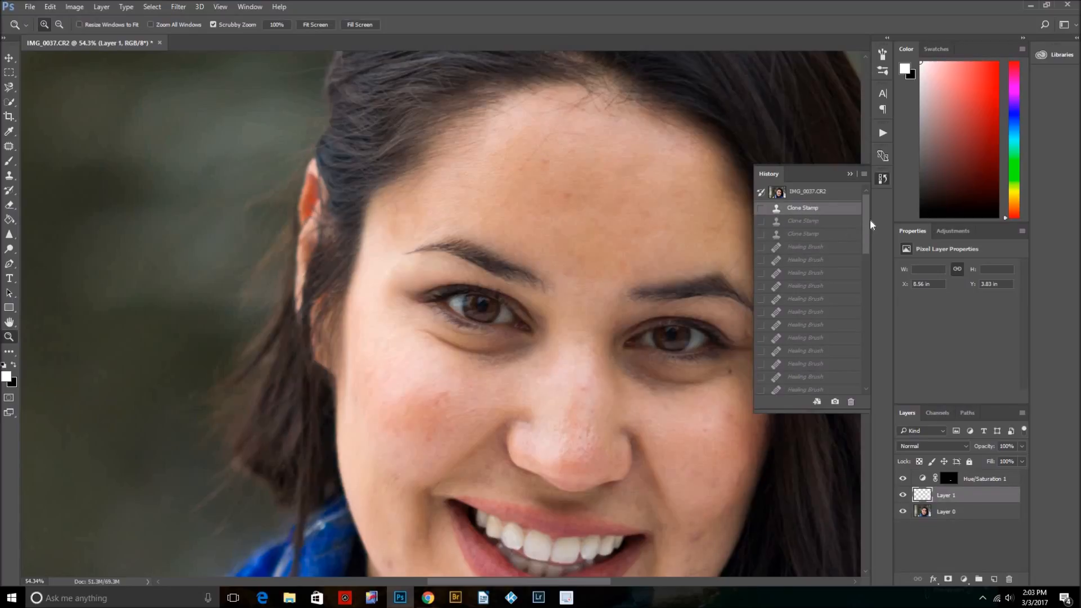
{"action": "left_click_drag", "start_coordinate": [865, 211], "coordinate": [861, 367]}
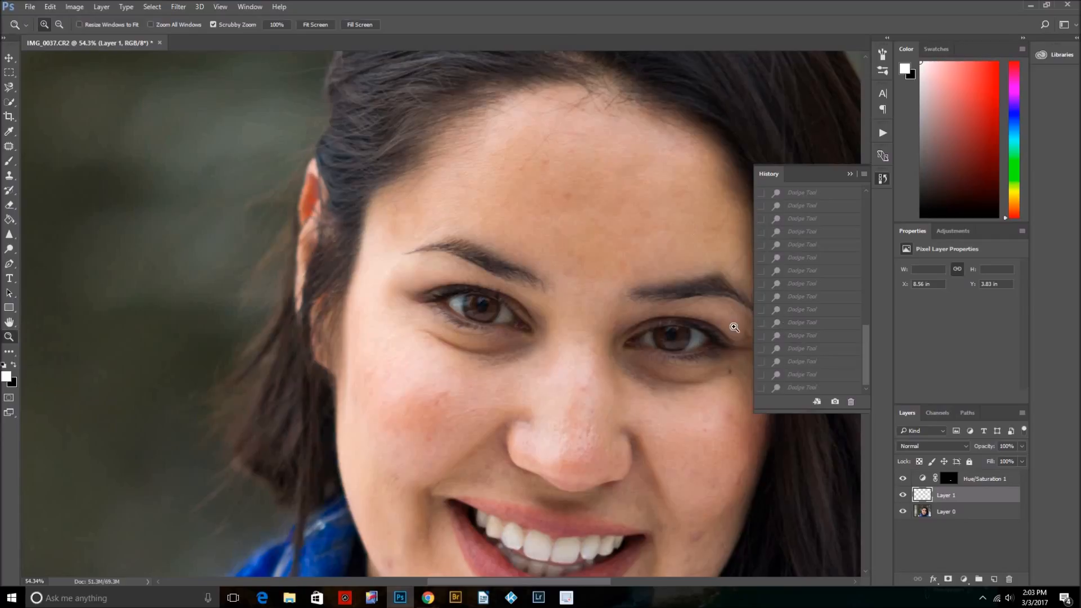
{"action": "left_click", "coordinate": [804, 388]}
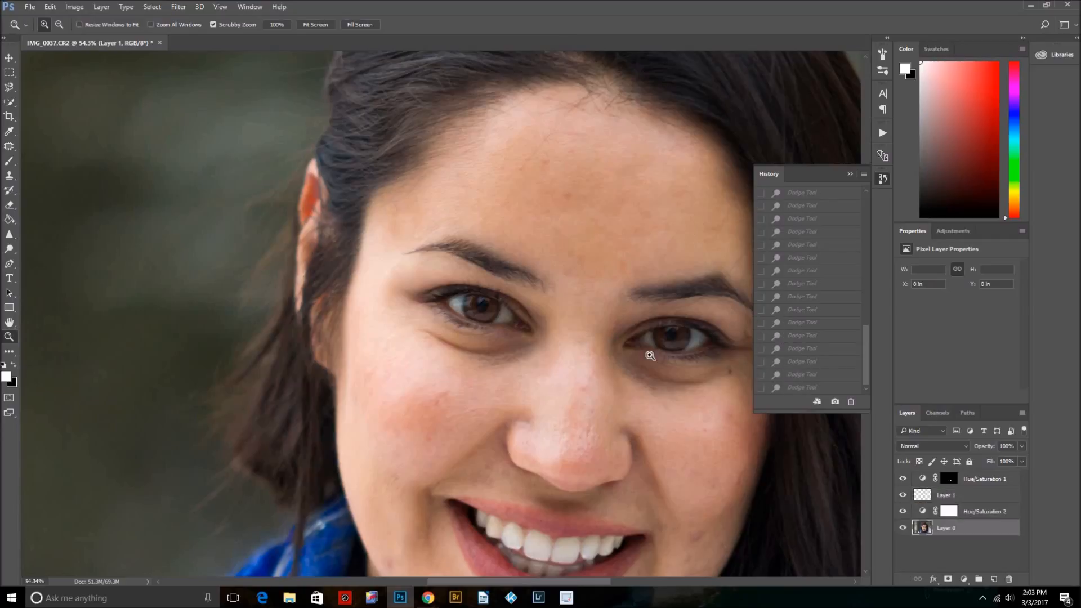
{"action": "left_click", "coordinate": [849, 174]}
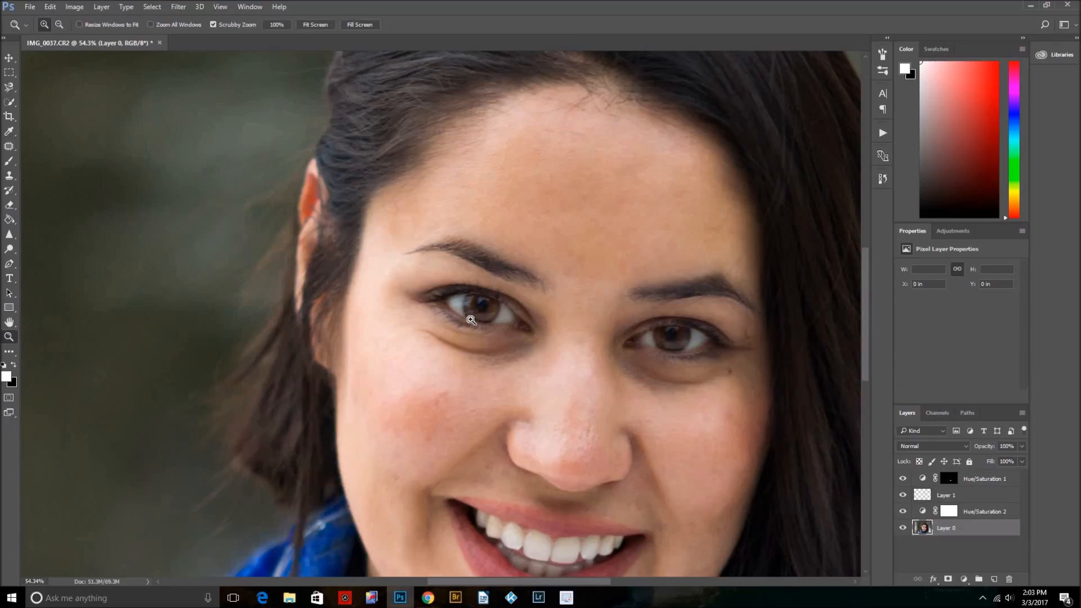
Lower the Dodge Tool exposure to 16% and brighten the irises of both eyes on Layer 0
{"action": "mouse_move", "coordinate": [605, 323]}
{"action": "left_mouse_down"}
{"action": "mouse_move", "coordinate": [565, 323]}
{"action": "mouse_move", "coordinate": [614, 328]}
{"action": "left_mouse_up"}
{"action": "left_click", "coordinate": [607, 326]}
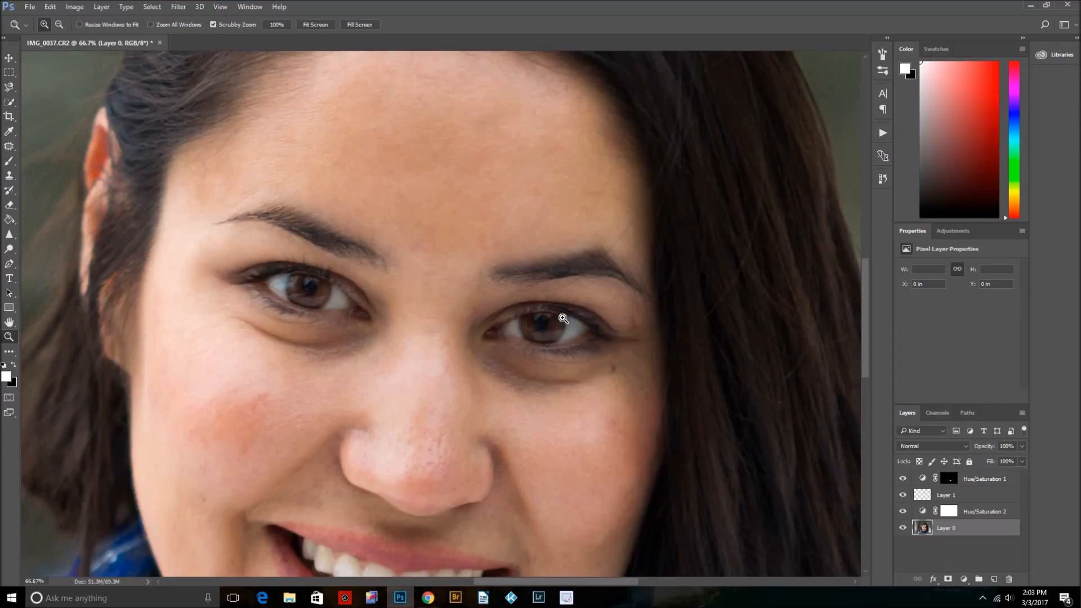
{"action": "left_click", "coordinate": [9, 251]}
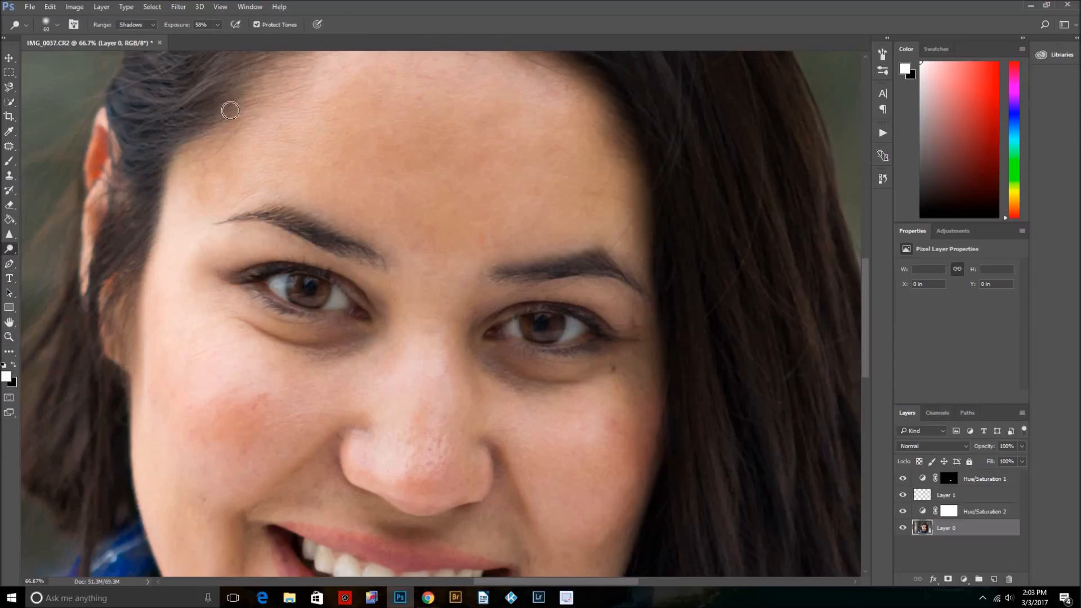
{"action": "left_click_drag", "start_coordinate": [216, 26], "coordinate": [198, 44]}
{"action": "mouse_move", "coordinate": [556, 324]}
{"action": "left_mouse_down"}
{"action": "mouse_move", "coordinate": [531, 334]}
{"action": "mouse_move", "coordinate": [524, 319]}
{"action": "mouse_move", "coordinate": [544, 337]}
{"action": "mouse_move", "coordinate": [553, 319]}
{"action": "mouse_move", "coordinate": [550, 334]}
{"action": "mouse_move", "coordinate": [532, 334]}
{"action": "mouse_move", "coordinate": [526, 316]}
{"action": "mouse_move", "coordinate": [532, 335]}
{"action": "mouse_move", "coordinate": [554, 339]}
{"action": "mouse_move", "coordinate": [561, 320]}
{"action": "mouse_move", "coordinate": [615, 318]}
{"action": "mouse_move", "coordinate": [628, 329]}
{"action": "mouse_move", "coordinate": [583, 338]}
{"action": "mouse_move", "coordinate": [547, 316]}
{"action": "left_mouse_up"}
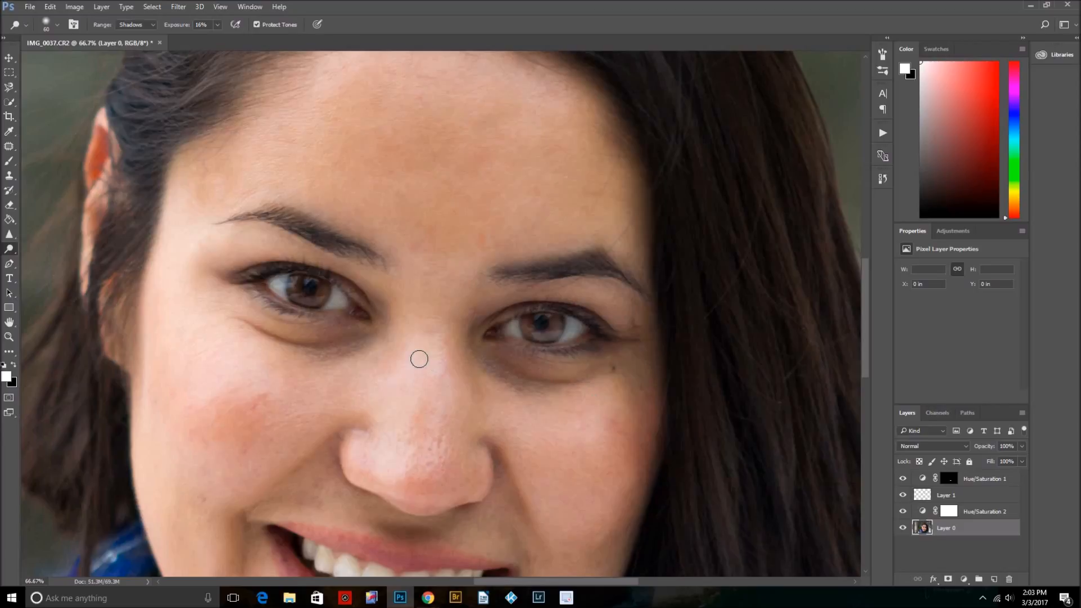
{"action": "mouse_move", "coordinate": [320, 286]}
{"action": "left_mouse_down"}
{"action": "mouse_move", "coordinate": [306, 302]}
{"action": "mouse_move", "coordinate": [301, 277]}
{"action": "left_mouse_up"}
Undo the latest iris dodging by returning to the Dodge Tool history state four strokes back
{"action": "left_click", "coordinate": [882, 179]}
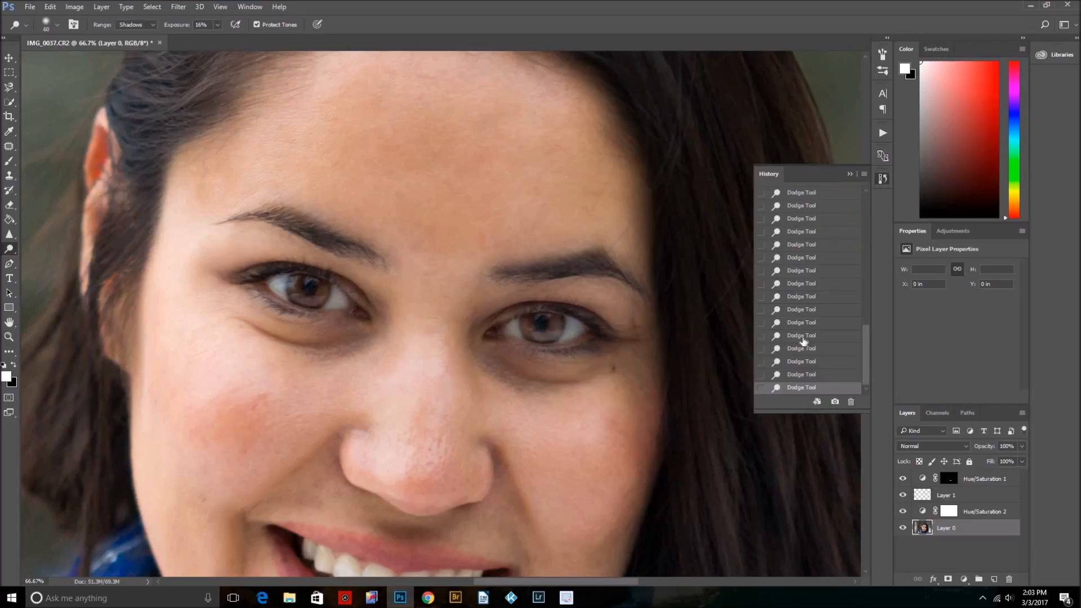
{"action": "left_click", "coordinate": [811, 326]}
{"action": "left_click", "coordinate": [815, 339]}
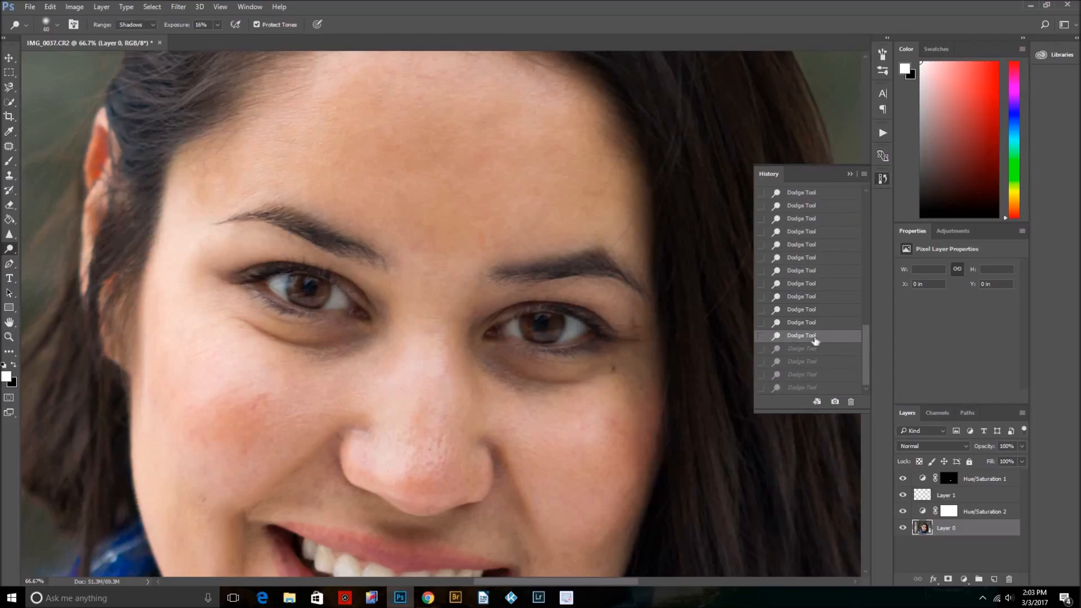
{"action": "left_click", "coordinate": [813, 349]}
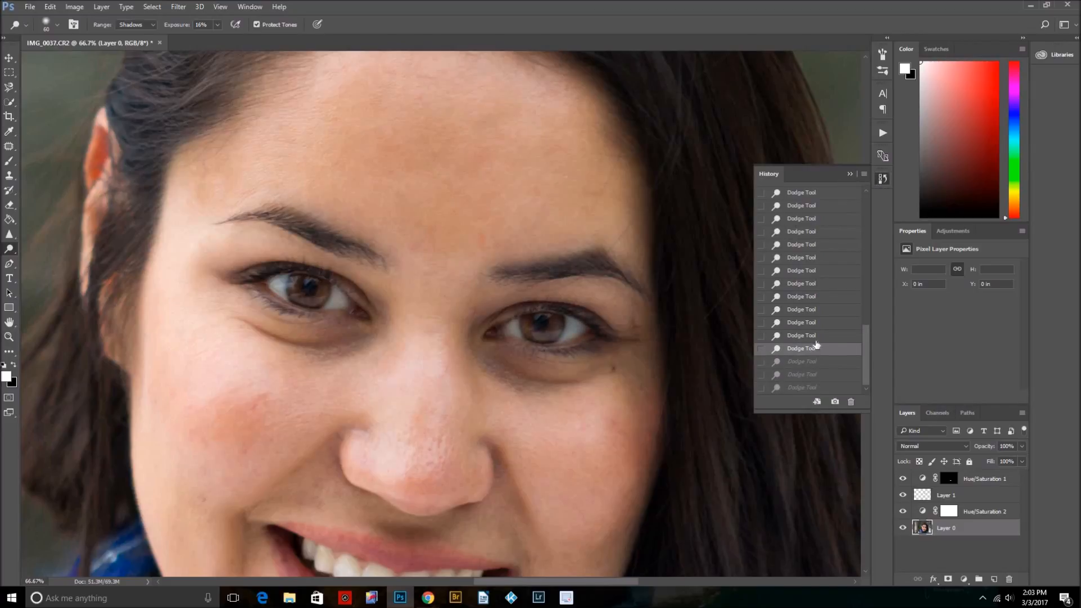
{"action": "left_click", "coordinate": [817, 337]}
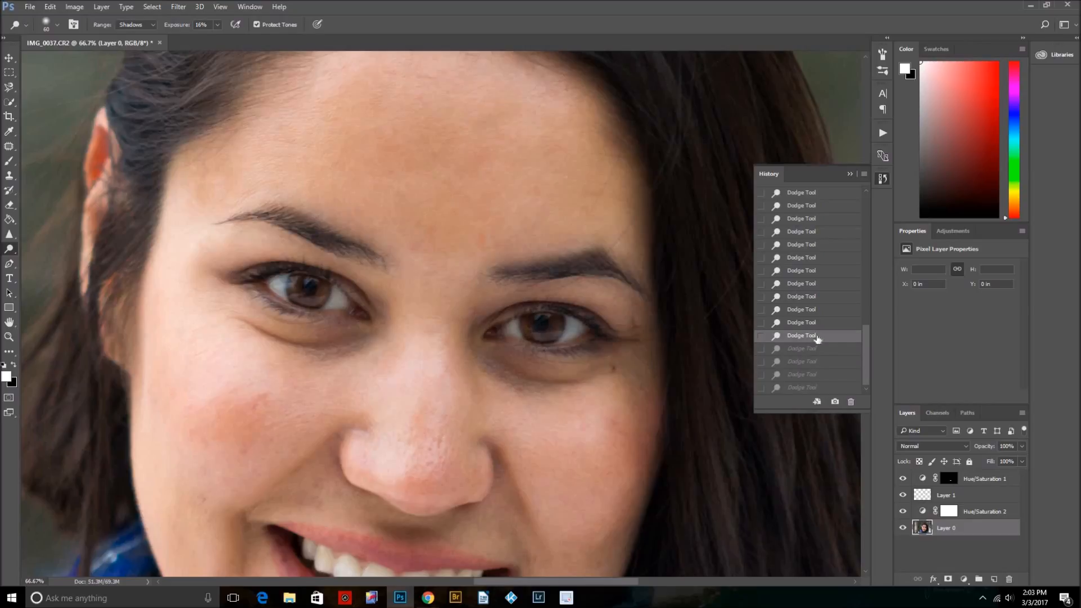
{"action": "left_click", "coordinate": [851, 175]}
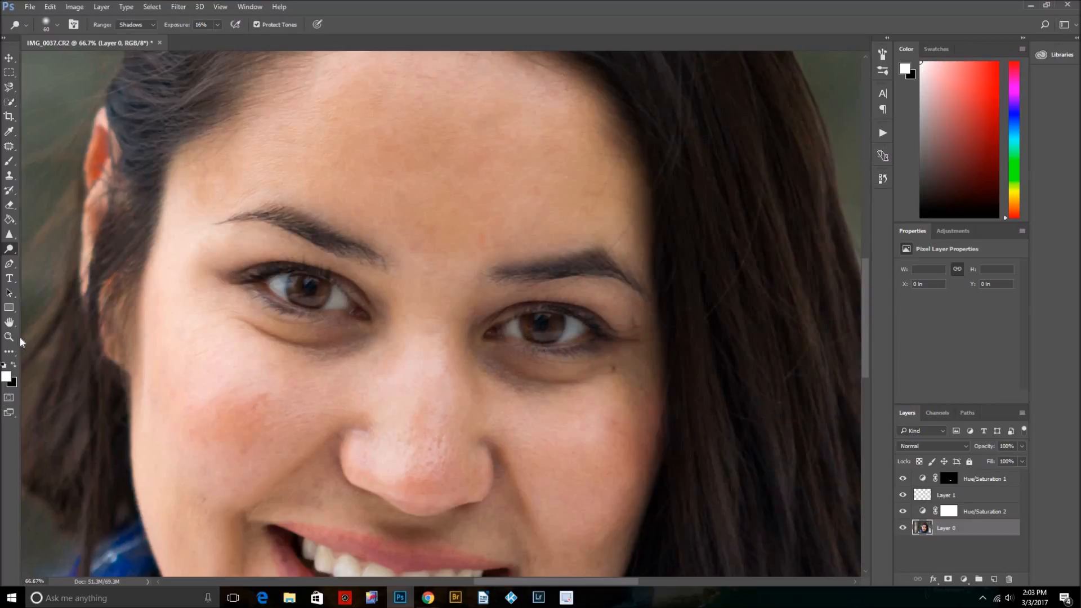
Save the retouched portrait as IMG_0037.psd in Photoshop format, keeping its layers and Maximize Compatibility enabled
{"action": "key", "text": "z"}
{"action": "left_click_drag", "start_coordinate": [218, 343], "coordinate": [175, 341]}
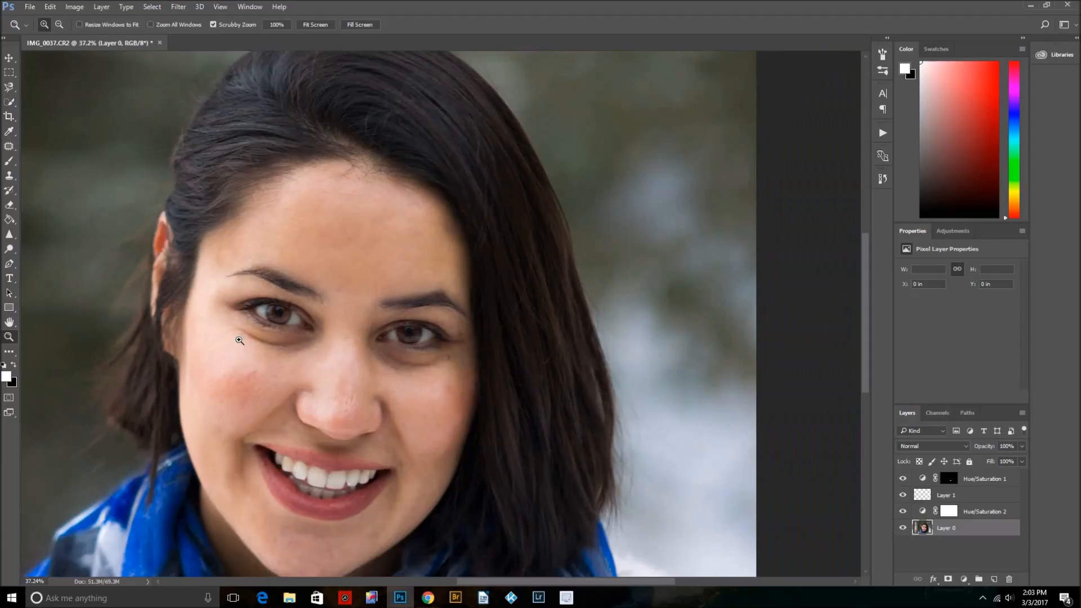
{"action": "key", "text": "ctrl+0"}
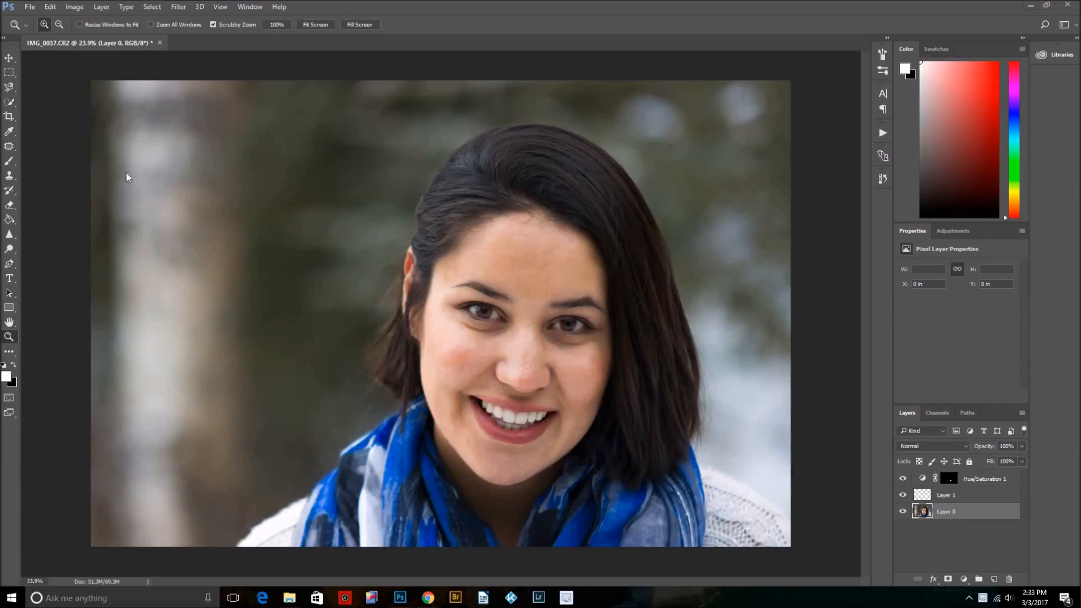
{"action": "left_click", "coordinate": [28, 8]}
{"action": "left_click", "coordinate": [110, 131]}
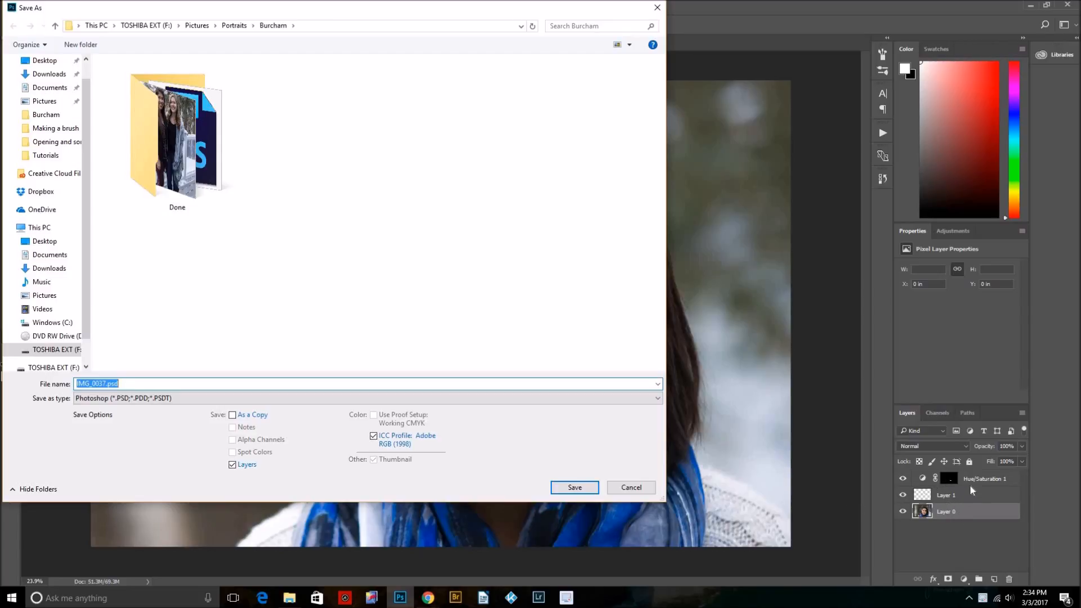
{"action": "left_click", "coordinate": [574, 488]}
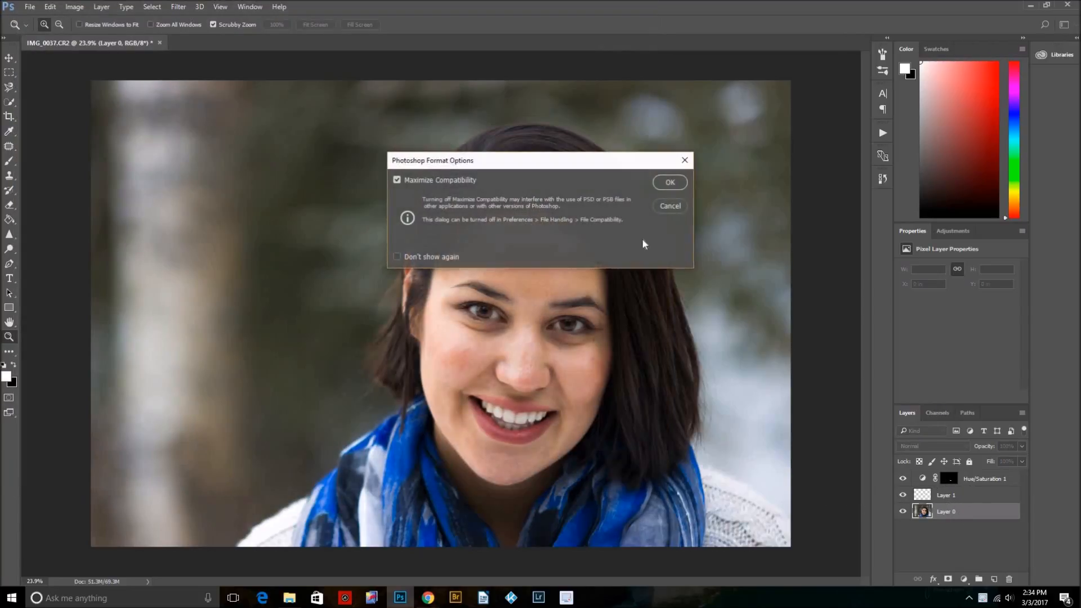
{"action": "left_click", "coordinate": [667, 184]}
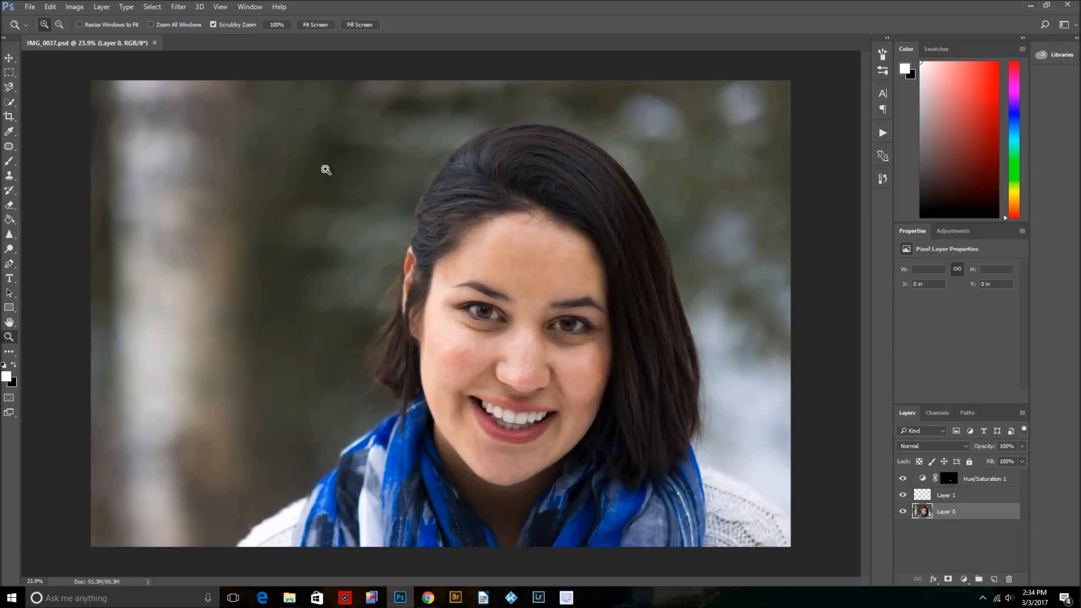
Save a JPEG copy as IMG_0037.jpg with quality 12 (Maximum) and the Baseline ("Standard") format option
{"action": "left_click", "coordinate": [29, 8]}
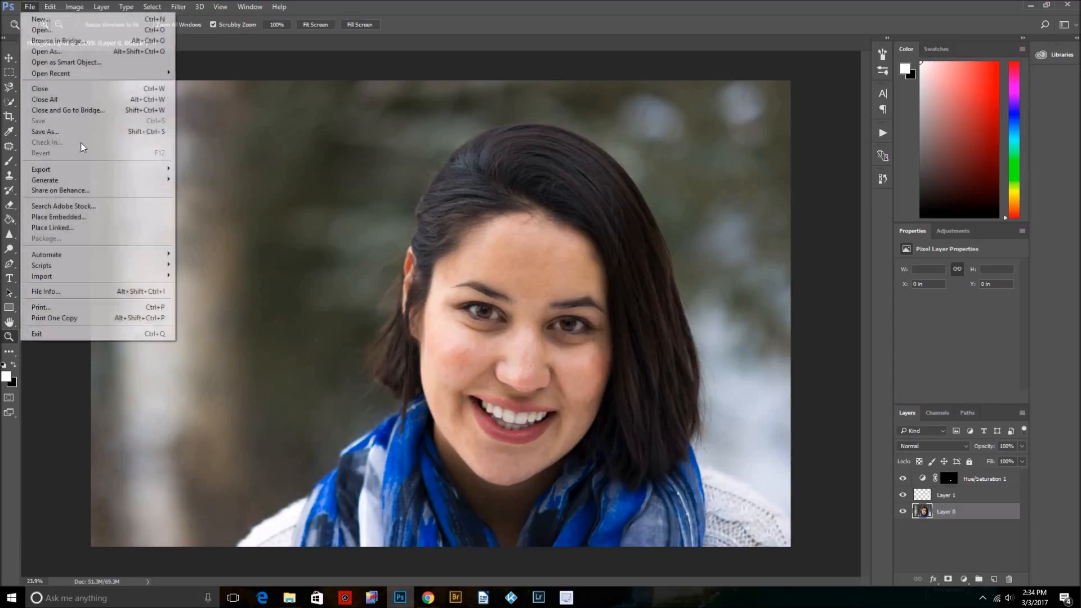
{"action": "left_click", "coordinate": [84, 136]}
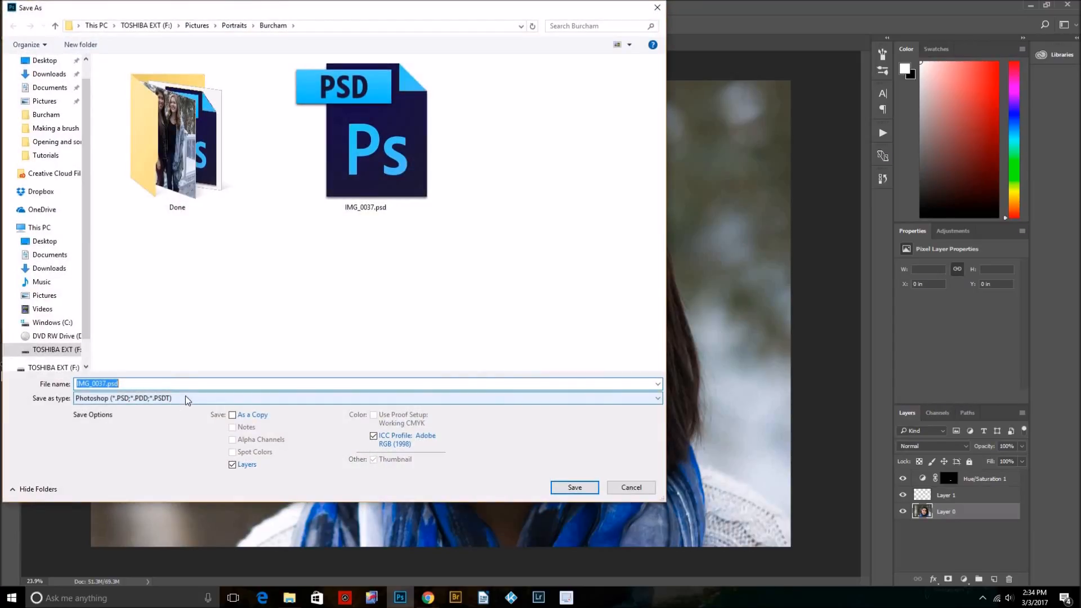
{"action": "left_click", "coordinate": [184, 396]}
{"action": "key", "text": "Return"}
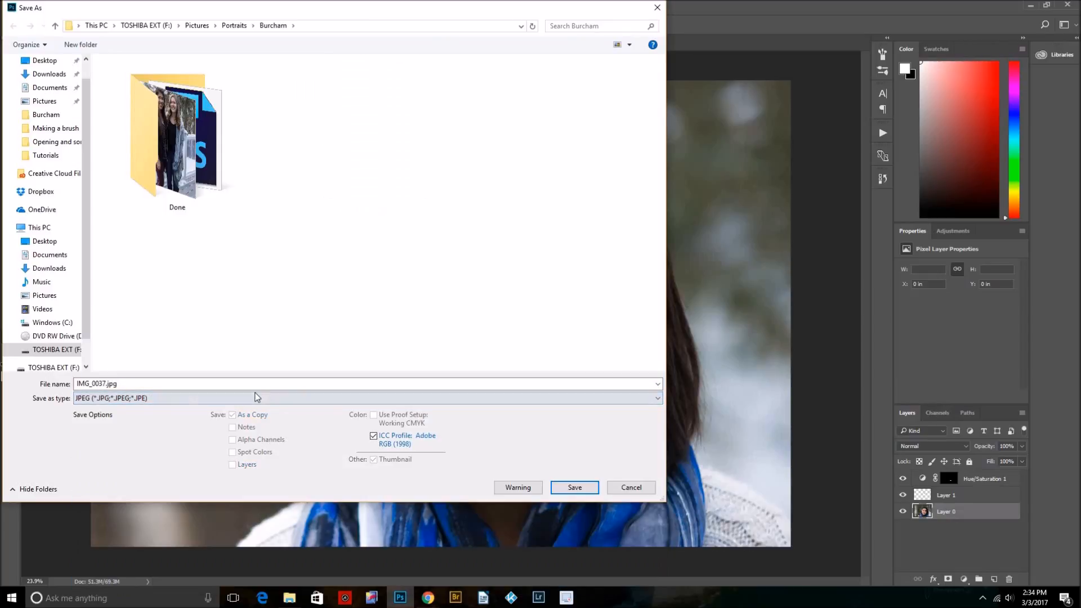
{"action": "left_click", "coordinate": [583, 489]}
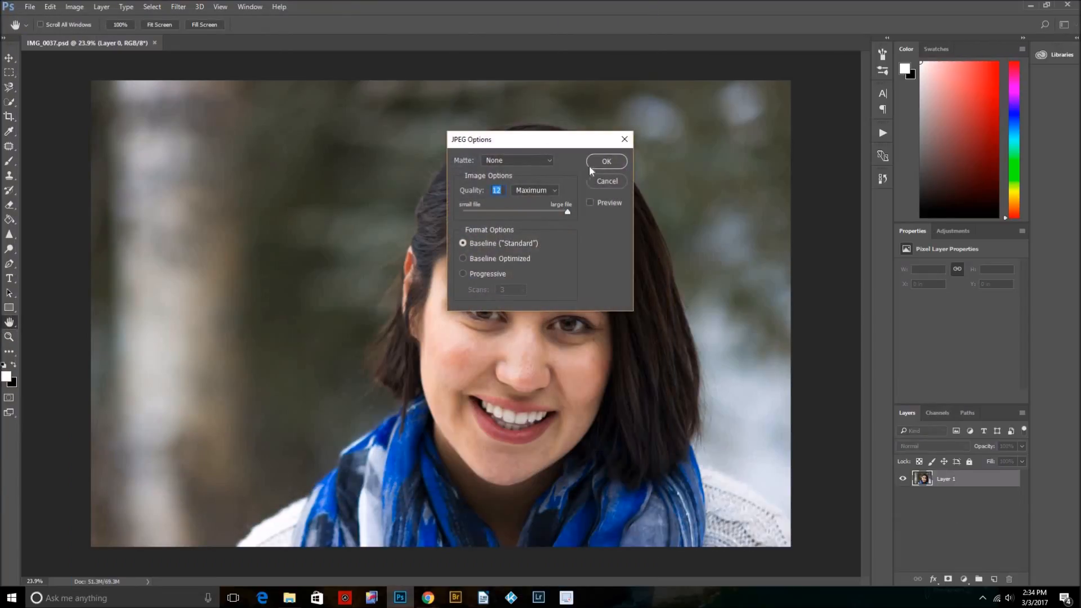
{"action": "left_click", "coordinate": [605, 161]}
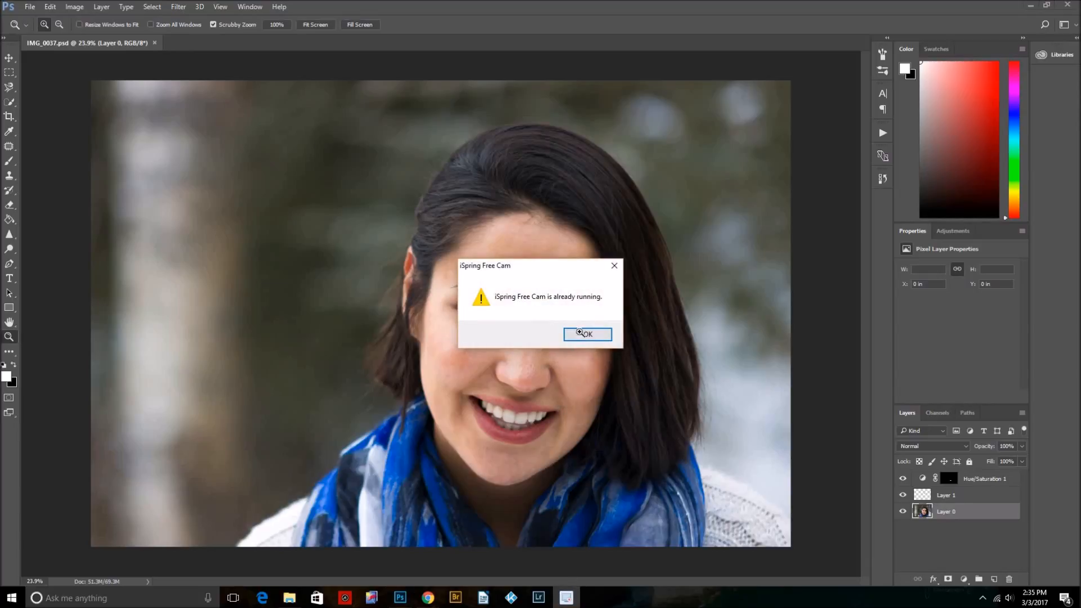
{"action": "left_click", "coordinate": [571, 334]}
{"action": "left_click", "coordinate": [983, 598]}
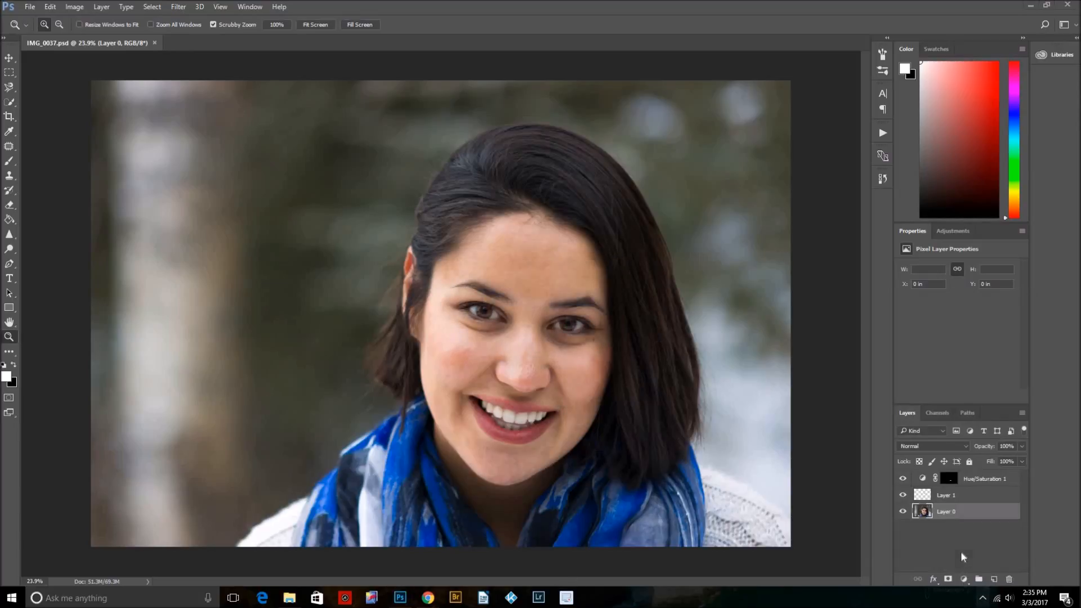